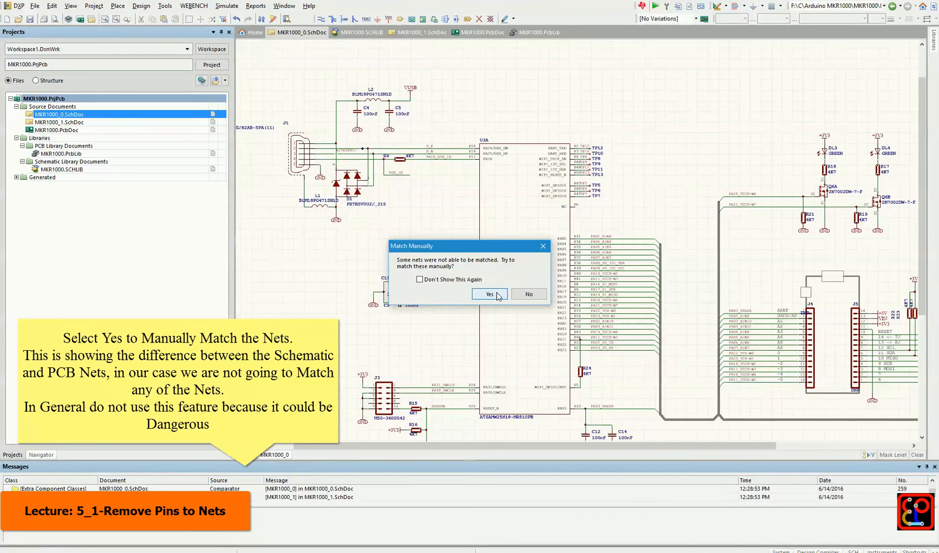
# Continue to the engineering change order without manually matching any nets, and select all the Remove Pins From Nets entries
pyautogui.click(490, 294)
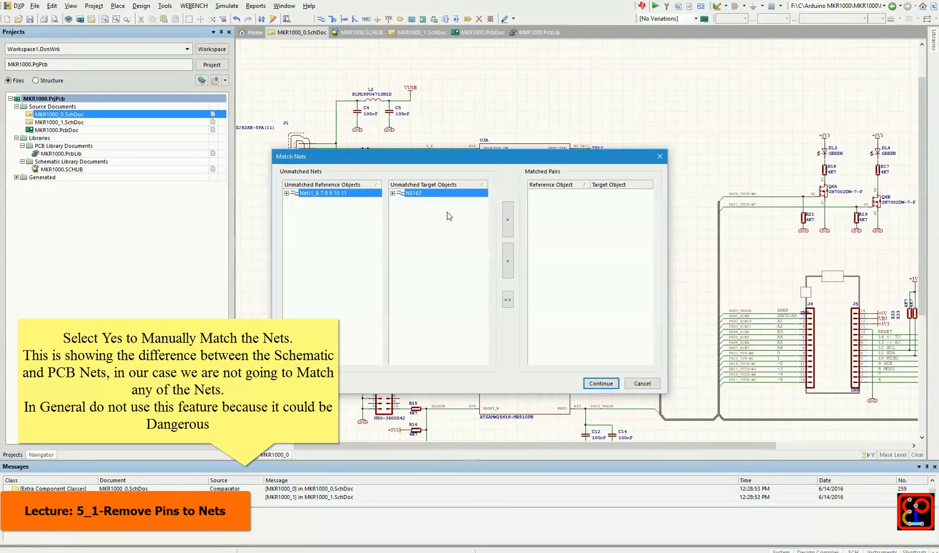
pyautogui.click(600, 384)
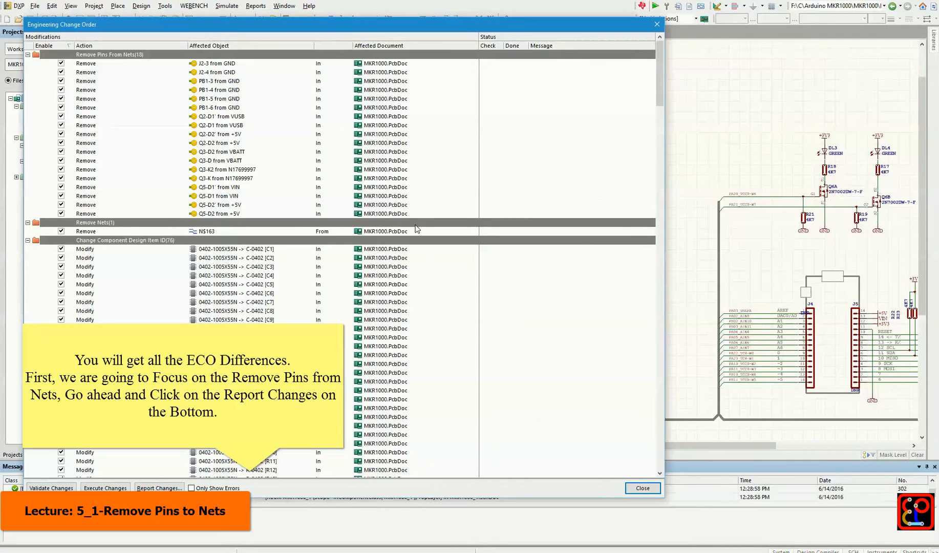
pyautogui.click(134, 62)
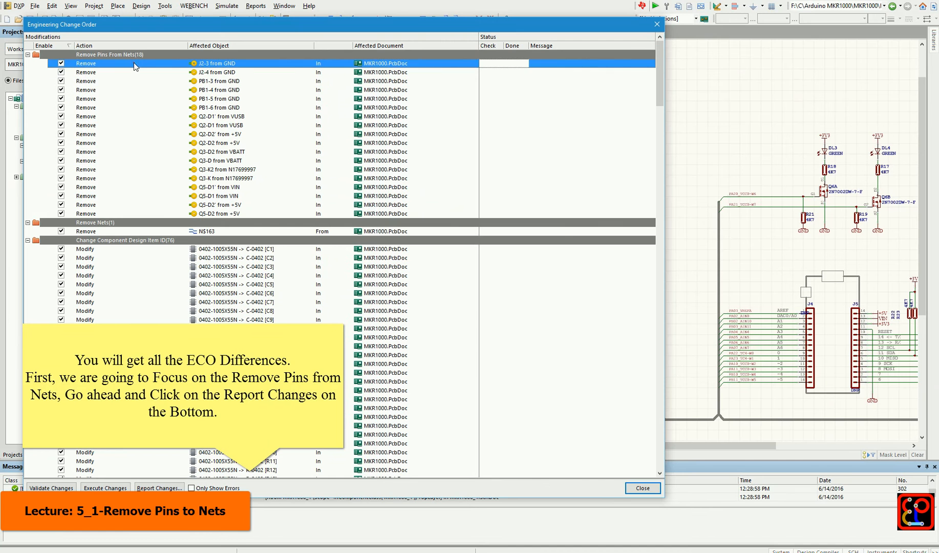
pyautogui.keyDown('shift'); pyautogui.click(125, 213); pyautogui.keyUp('shift')
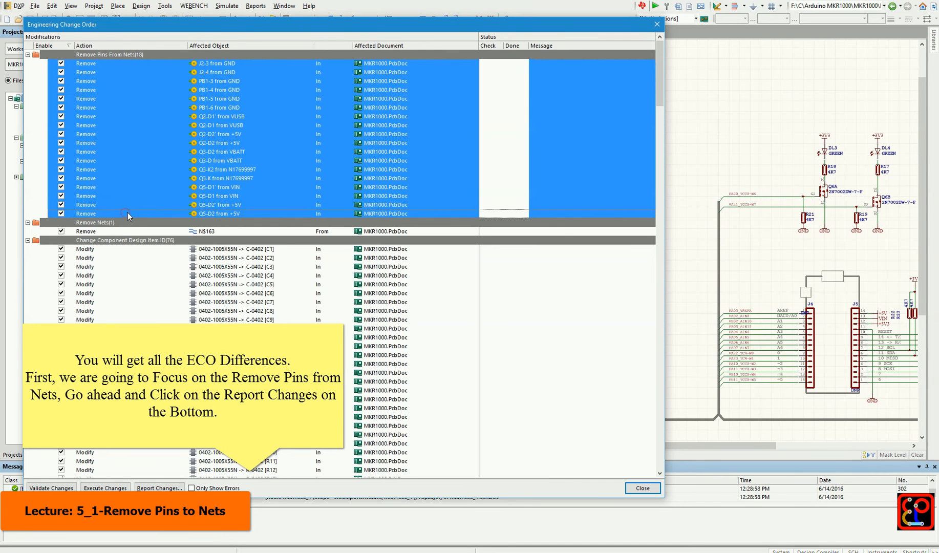
# Generate the change report, print all pages with Microsoft Print to PDF as ECO REPORT.pdf, and review the Remove Pins From Nets list
pyautogui.click(158, 488)
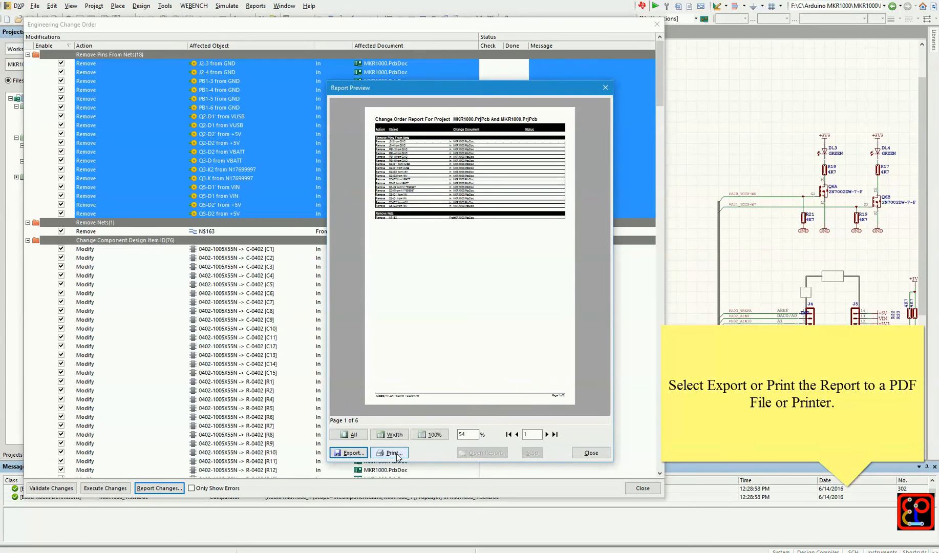
pyautogui.click(391, 453)
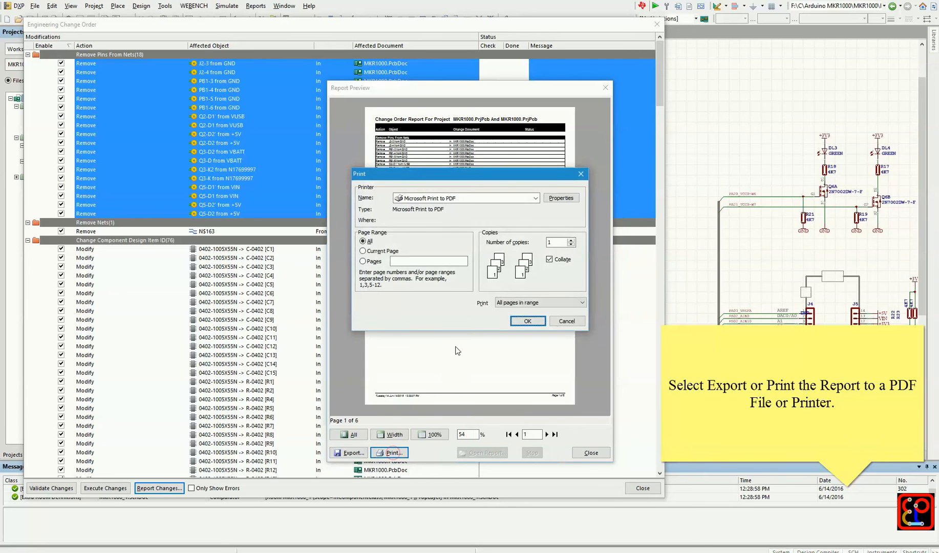
pyautogui.click(528, 321)
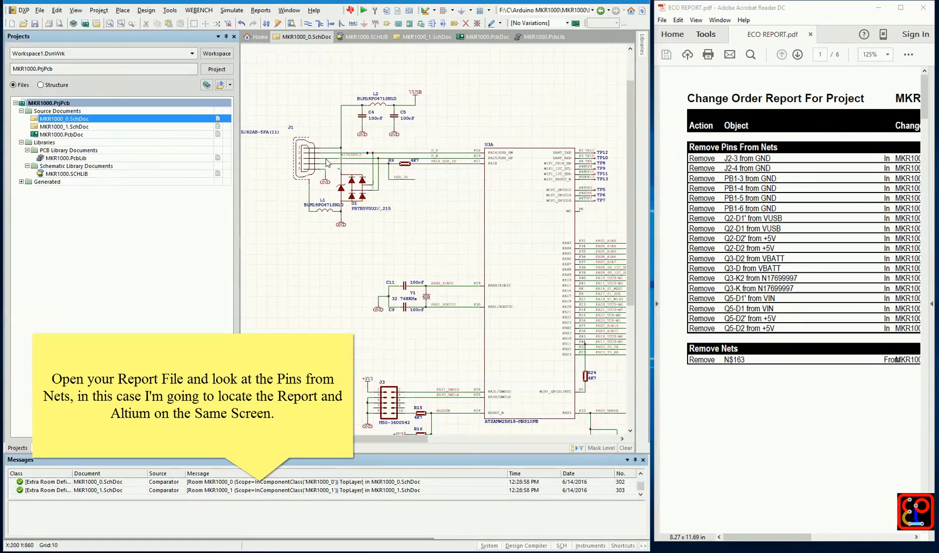
pyautogui.moveTo(239, 154); pyautogui.dragTo(119, 197)
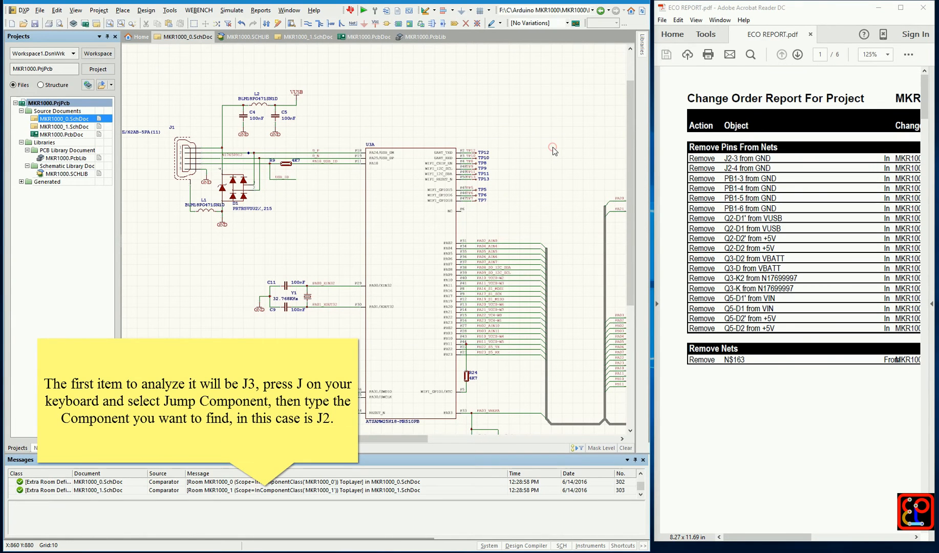
# Jump to component J2 in the schematic and check its Design Item ID and library name in its properties
pyautogui.press('j')
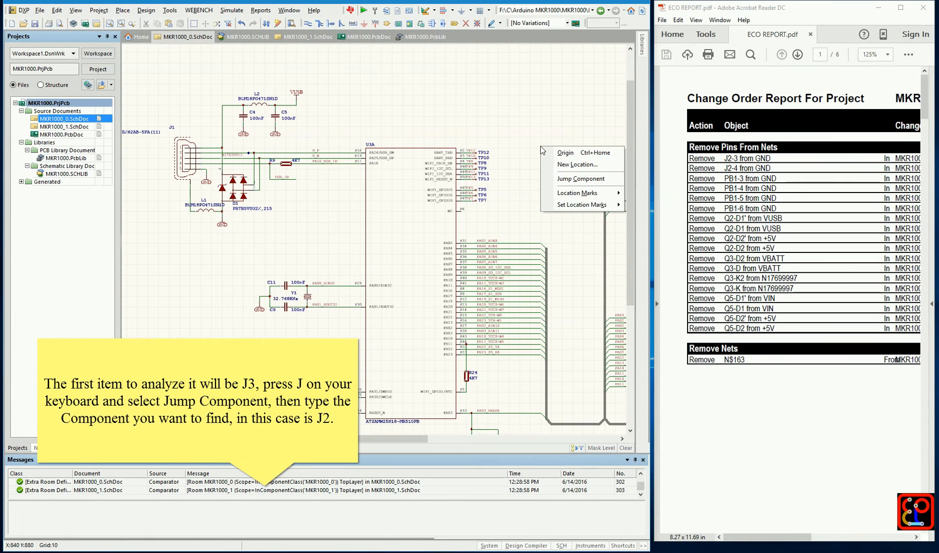
pyautogui.click(568, 179)
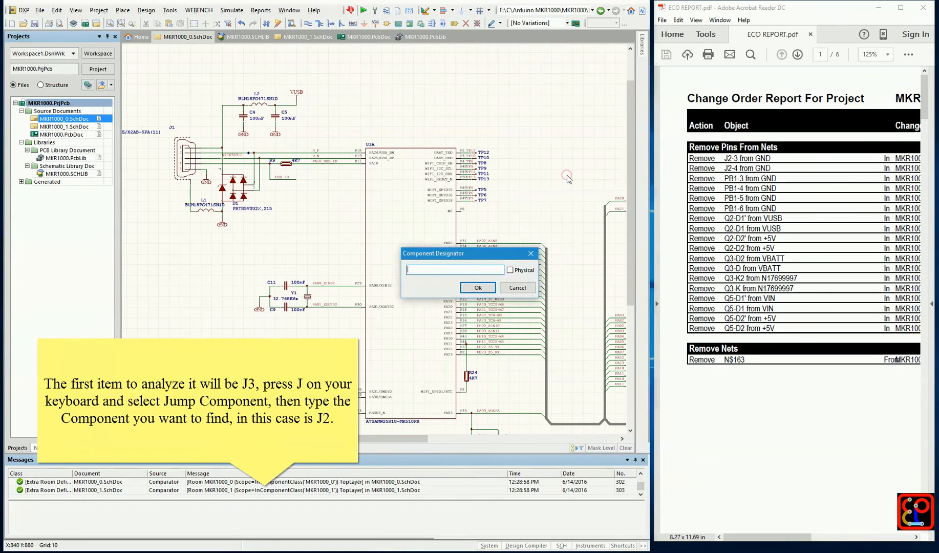
pyautogui.write('J2')
pyautogui.press('Return')
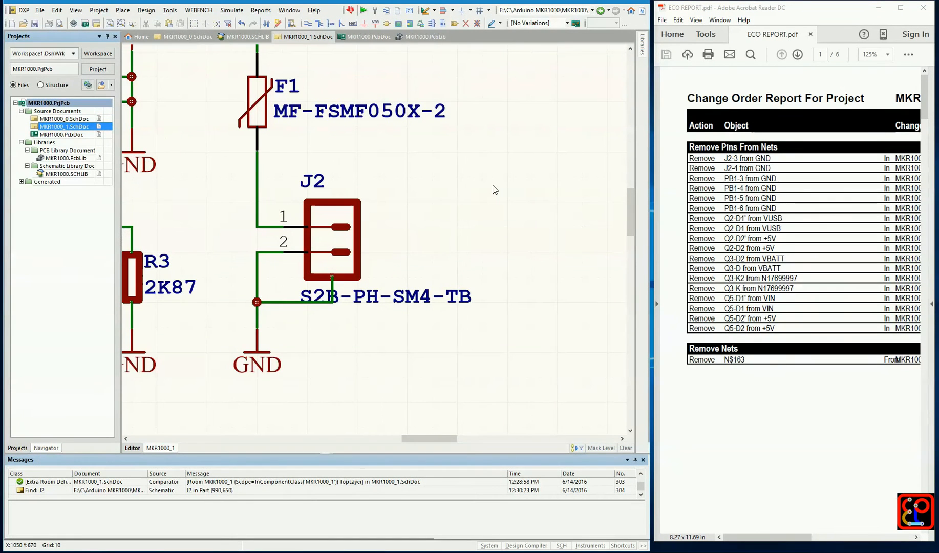
pyautogui.doubleClick(349, 215)
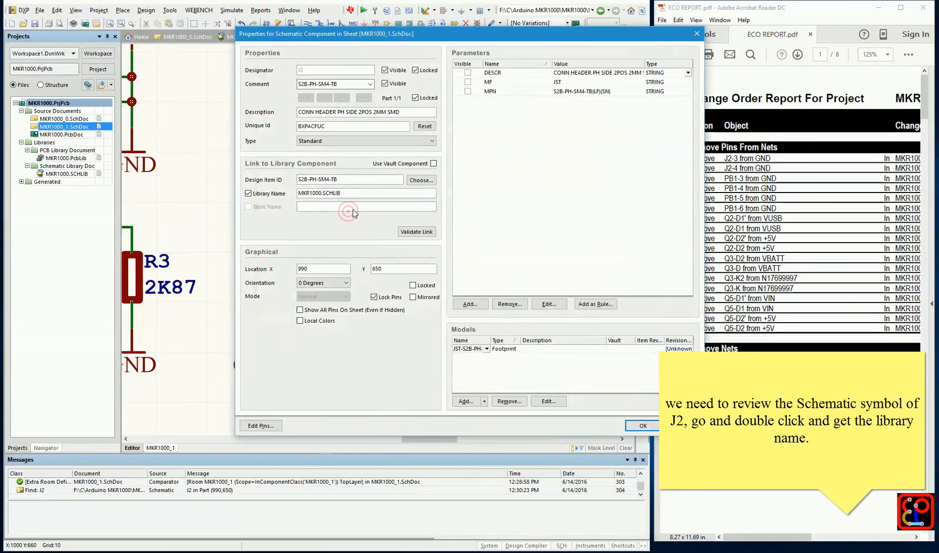
pyautogui.doubleClick(343, 179)
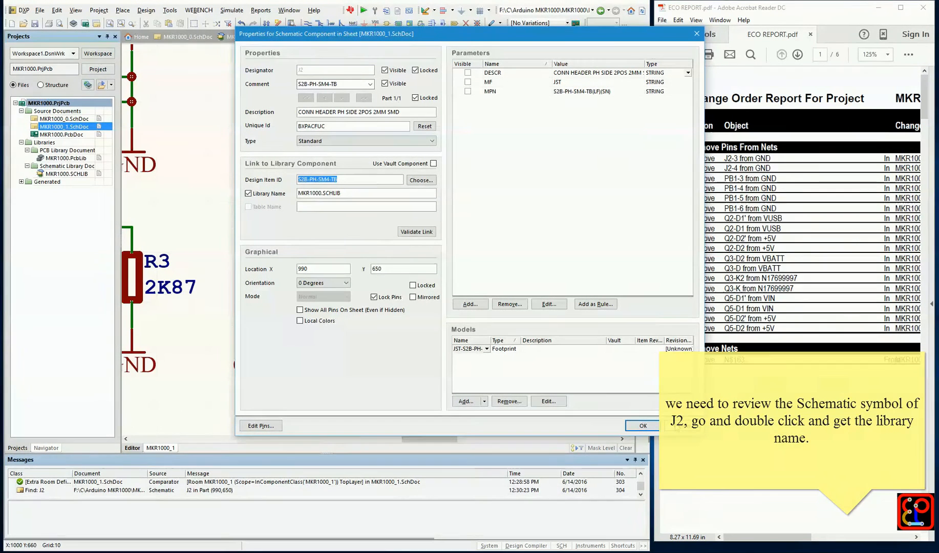
pyautogui.click(675, 424)
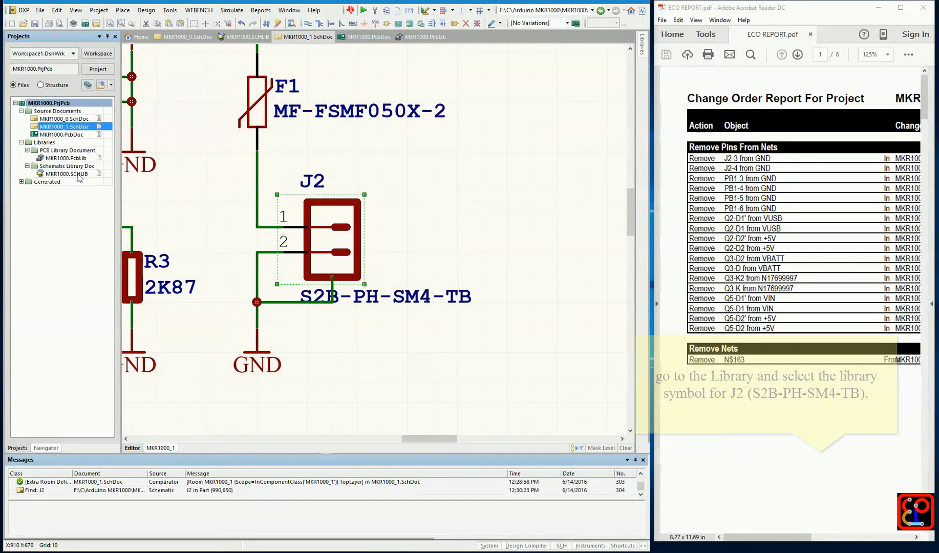
# Open the schematic library MKR1000.SCHLIB and display the S2B-PH-SM4-TB symbol
pyautogui.doubleClick(78, 176)
pyautogui.click(83, 447)
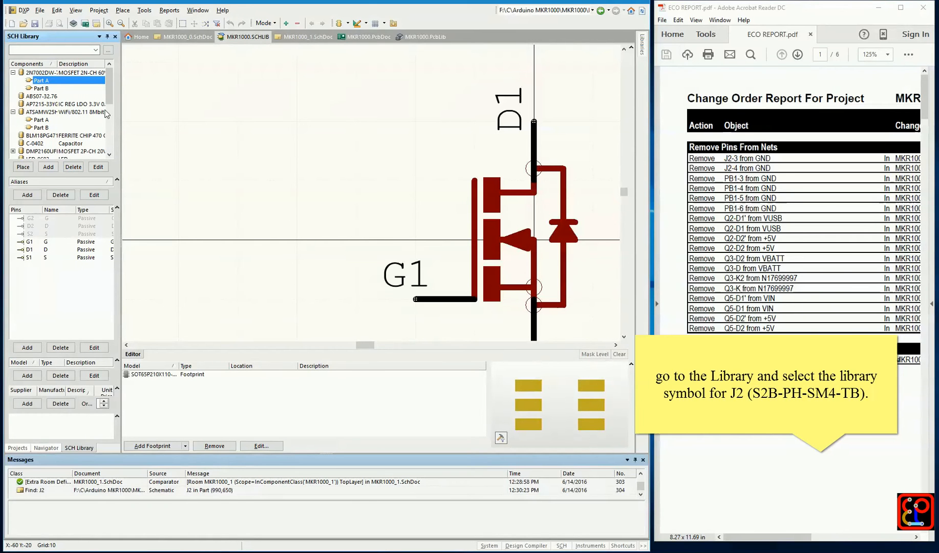
pyautogui.moveTo(109, 83); pyautogui.dragTo(114, 132)
pyautogui.click(54, 112)
pyautogui.moveTo(57, 64); pyautogui.dragTo(71, 65)
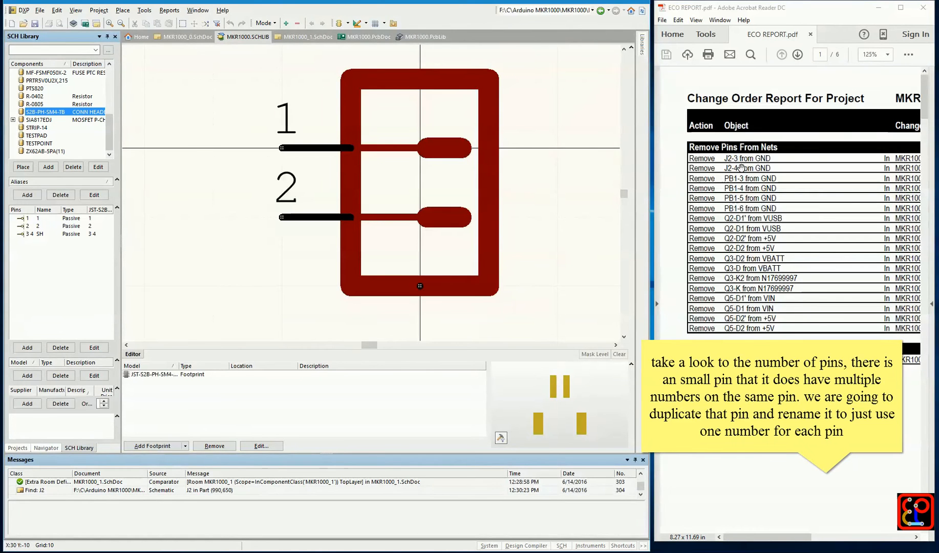
# Set the length of the SH pin with designator 3 4 to 10
pyautogui.click(36, 234)
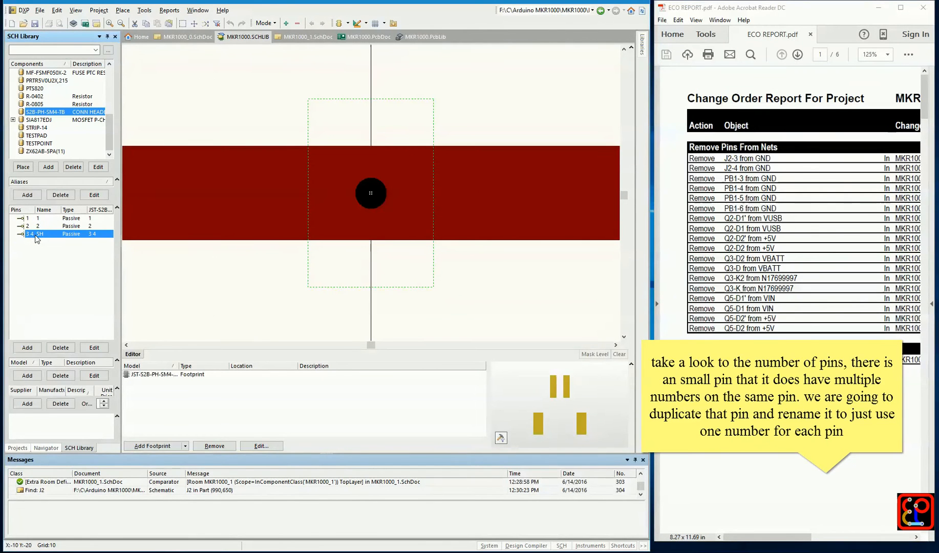
pyautogui.keyDown('ctrl'); pyautogui.scroll(-5, 224, 219); pyautogui.keyUp('ctrl')
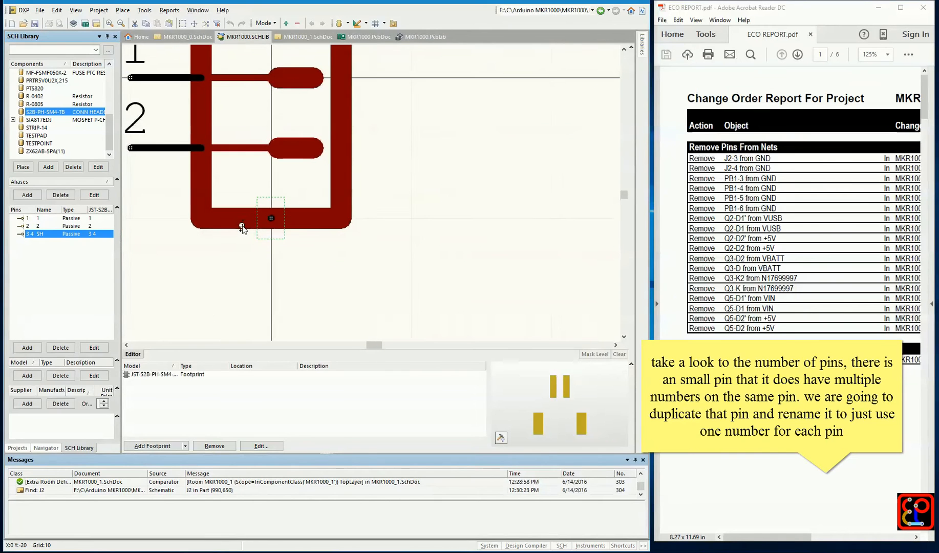
pyautogui.moveTo(219, 237); pyautogui.dragTo(250, 235, button='right')
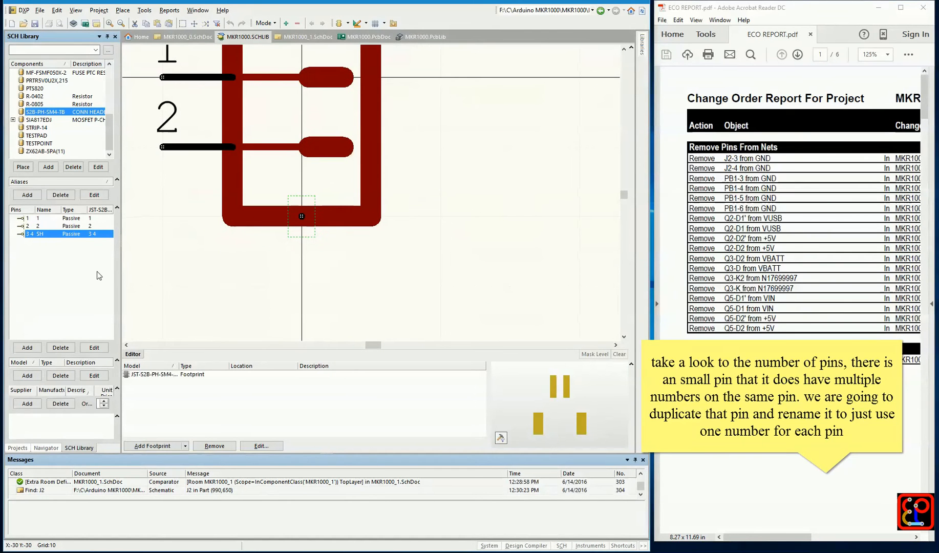
pyautogui.doubleClick(51, 234)
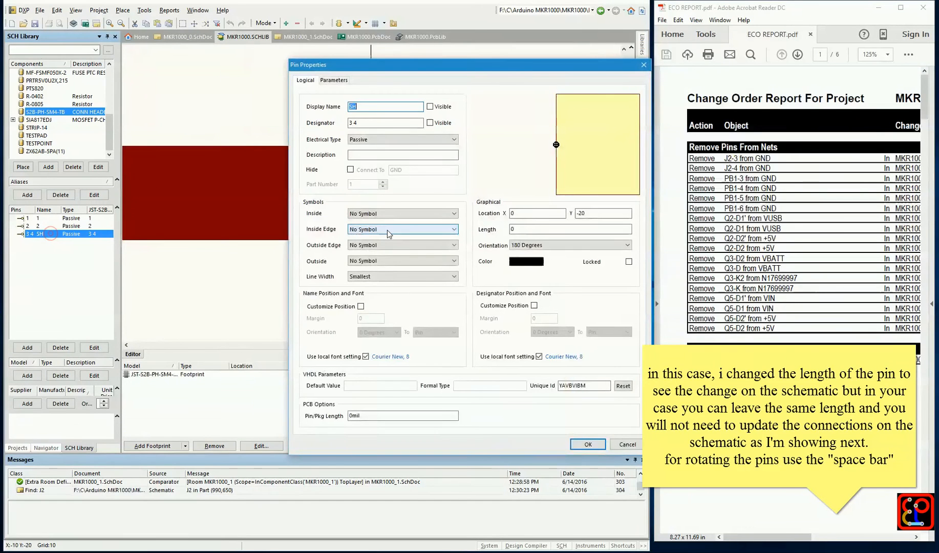
pyautogui.moveTo(529, 232); pyautogui.dragTo(485, 236)
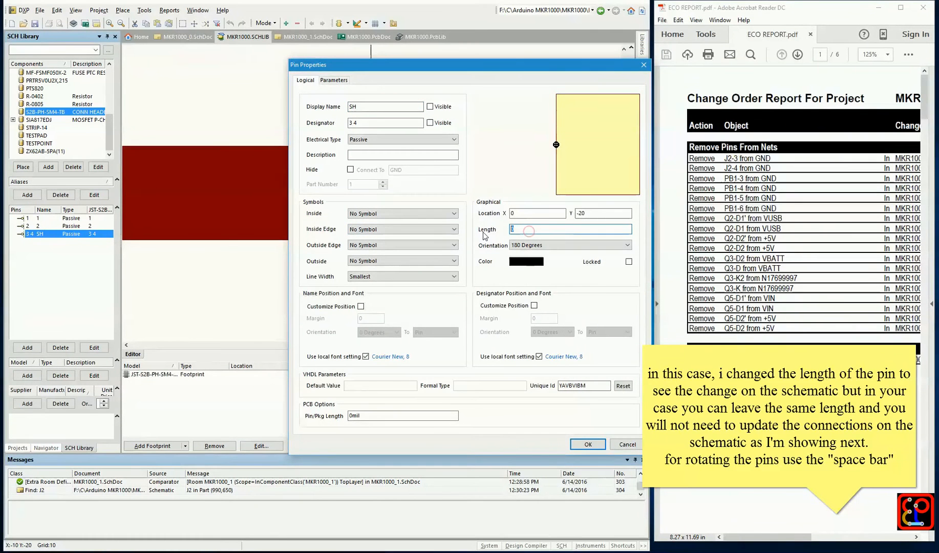
pyautogui.write('10')
pyautogui.press('Return')
# Rotate the lengthened SH pin to vertical so that it extends downward from the lower edge of the symbol body
pyautogui.keyDown('ctrl'); pyautogui.scroll(-3, 444, 241); pyautogui.keyUp('ctrl')
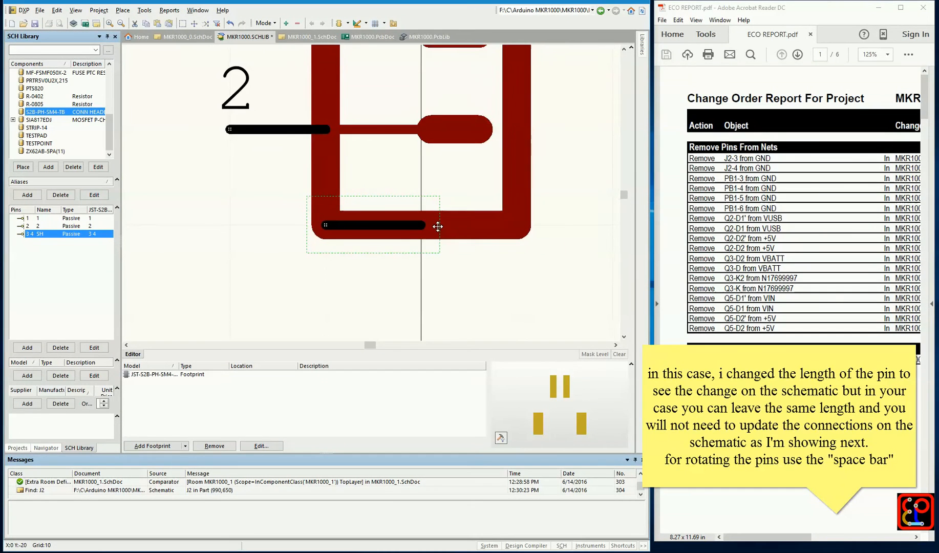
pyautogui.moveTo(405, 241); pyautogui.dragTo(402, 285)
pyautogui.press('space')
pyautogui.keyDown('ctrl'); pyautogui.scroll(-2, 366, 288); pyautogui.keyUp('ctrl')
pyautogui.moveTo(366, 288); pyautogui.dragTo(386, 243, button='right')
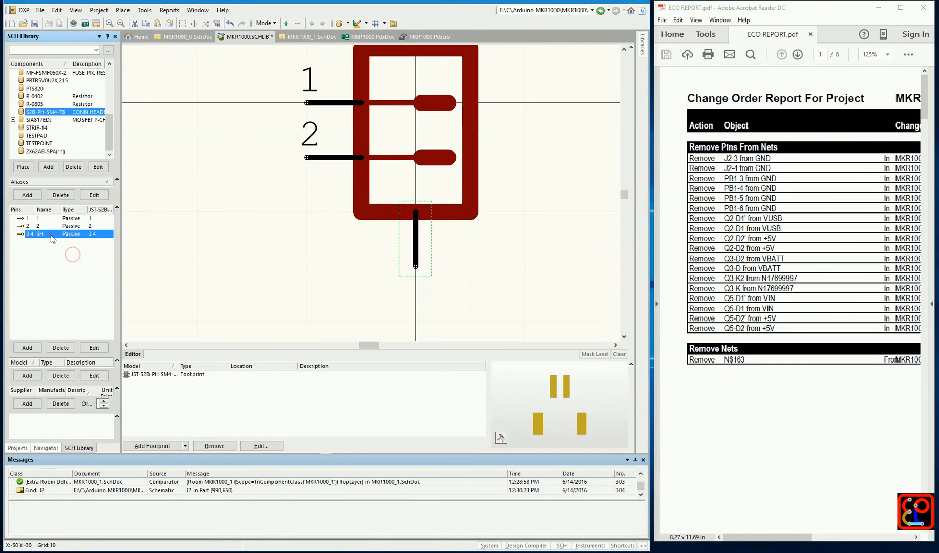
# Copy the SH pin and paste the duplicate exactly on top of the original
pyautogui.click(51, 235)
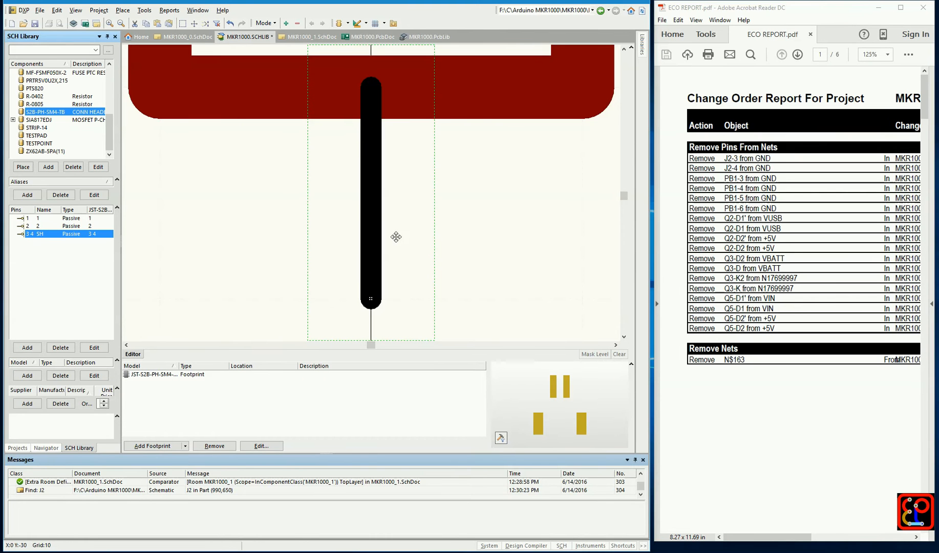
pyautogui.rightClick(374, 214)
pyautogui.click(404, 295)
pyautogui.click(504, 255)
pyautogui.rightClick(500, 213)
pyautogui.click(527, 306)
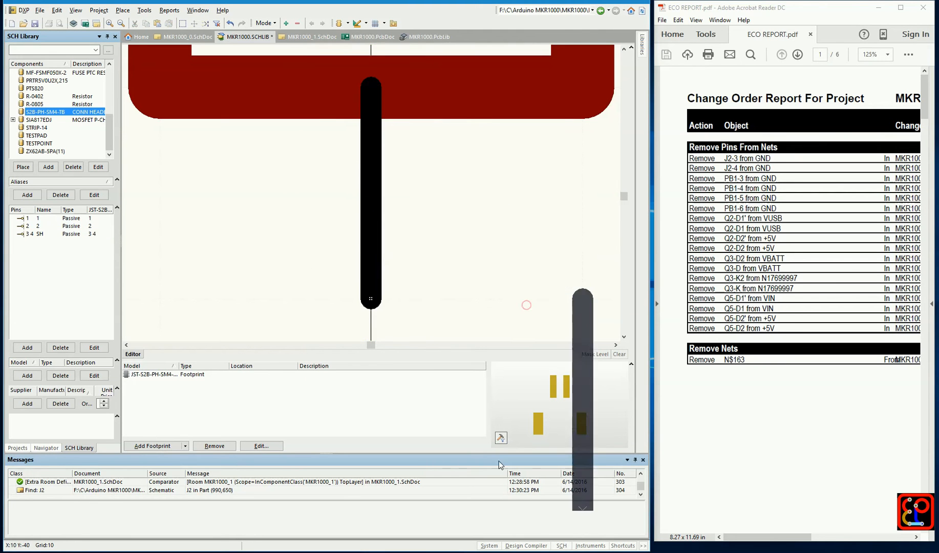
pyautogui.moveTo(438, 293)
pyautogui.mouseDown(button='middle')
pyautogui.moveTo(438, 203)
pyautogui.moveTo(438, 293)
pyautogui.mouseUp(button='middle')
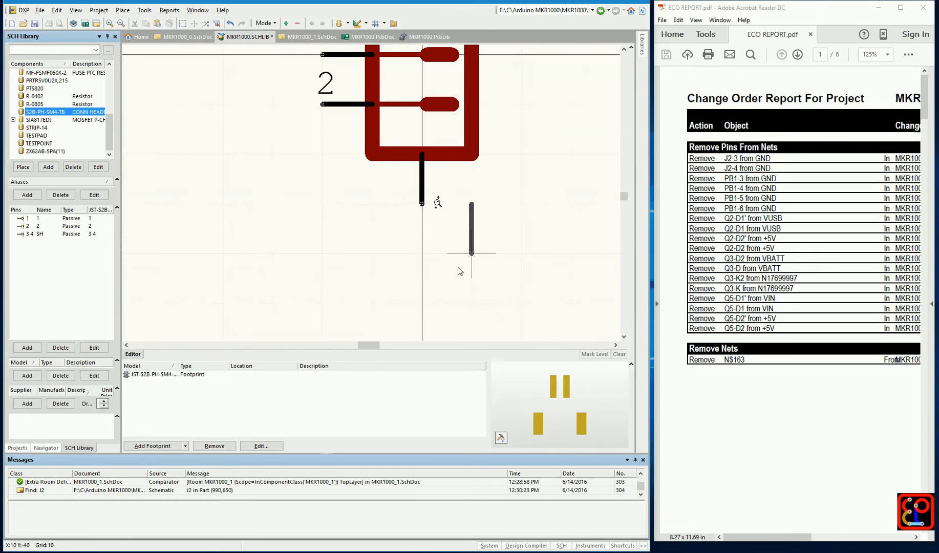
pyautogui.click(422, 204)
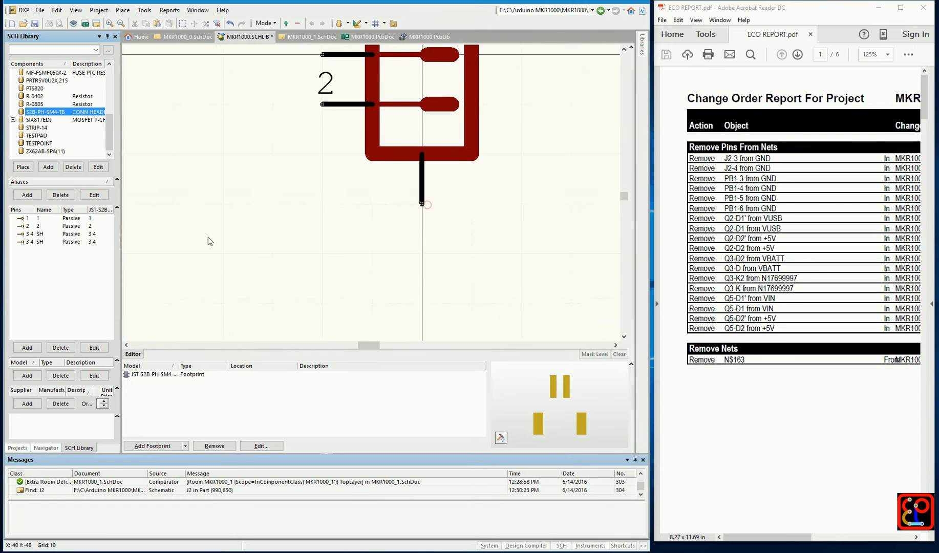
# Change the designators of the two overlapping SH pins to 3 and 4
pyautogui.doubleClick(41, 234)
pyautogui.press('Tab')
pyautogui.write('3')
pyautogui.press('Return')
pyautogui.doubleClick(34, 242)
pyautogui.press('Tab')
pyautogui.write('4')
pyautogui.press('Return')
# Update the schematic sheets with the modified S2B-PH-SM4-TB symbol
pyautogui.keyDown('ctrl'); pyautogui.scroll(-3, 230, 244); pyautogui.keyUp('ctrl')
pyautogui.moveTo(231, 244); pyautogui.dragTo(322, 287, button='right')
pyautogui.keyDown('ctrl'); pyautogui.scroll(-4, 256, 209); pyautogui.keyUp('ctrl')
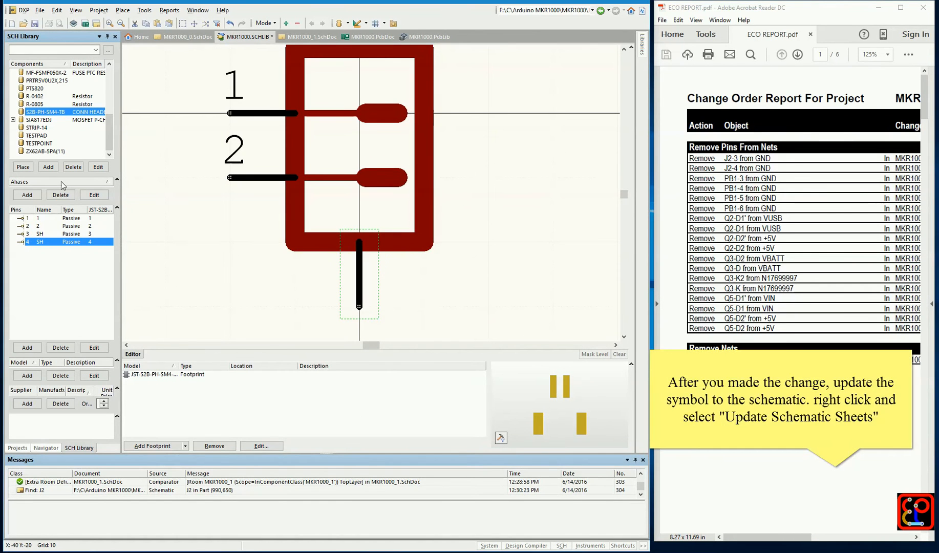
pyautogui.click(51, 112)
pyautogui.rightClick(52, 115)
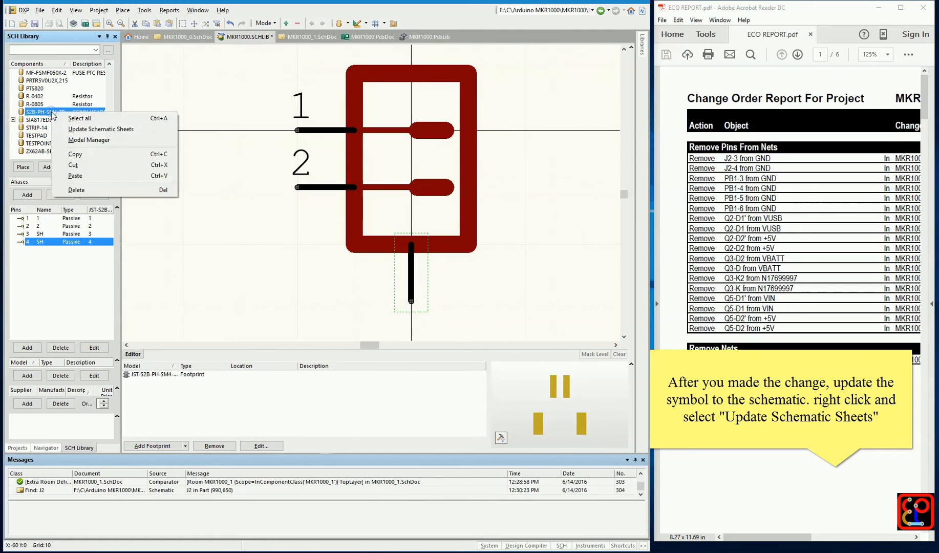
pyautogui.click(88, 131)
pyautogui.click(469, 294)
# In MKR1000_1.SchDoc, delete the vertical and horizontal wires linking J2's lower shield pin to the GND junction
pyautogui.click(17, 447)
pyautogui.doubleClick(65, 126)
pyautogui.click(438, 236)
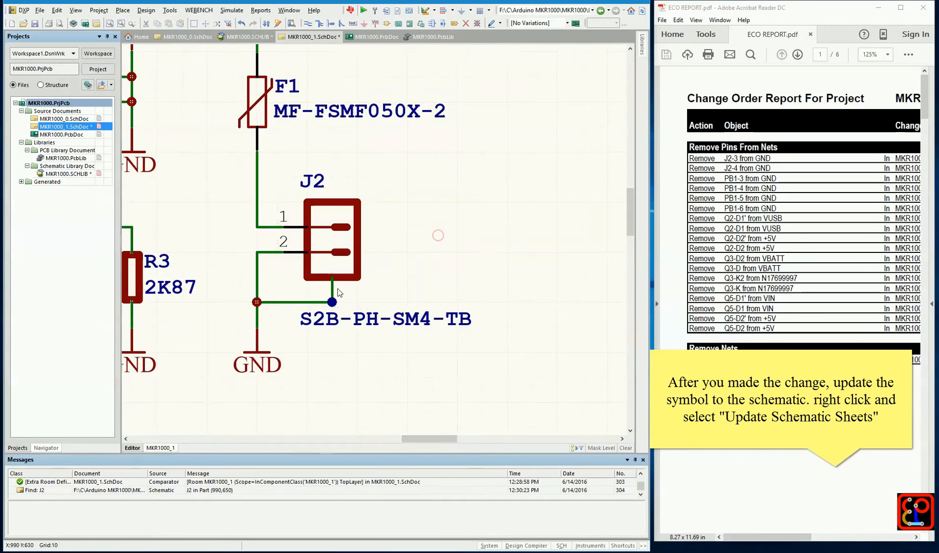
pyautogui.keyDown('ctrl'); pyautogui.scroll(2, 337, 285); pyautogui.keyUp('ctrl')
pyautogui.moveTo(337, 281); pyautogui.dragTo(375, 234, button='right')
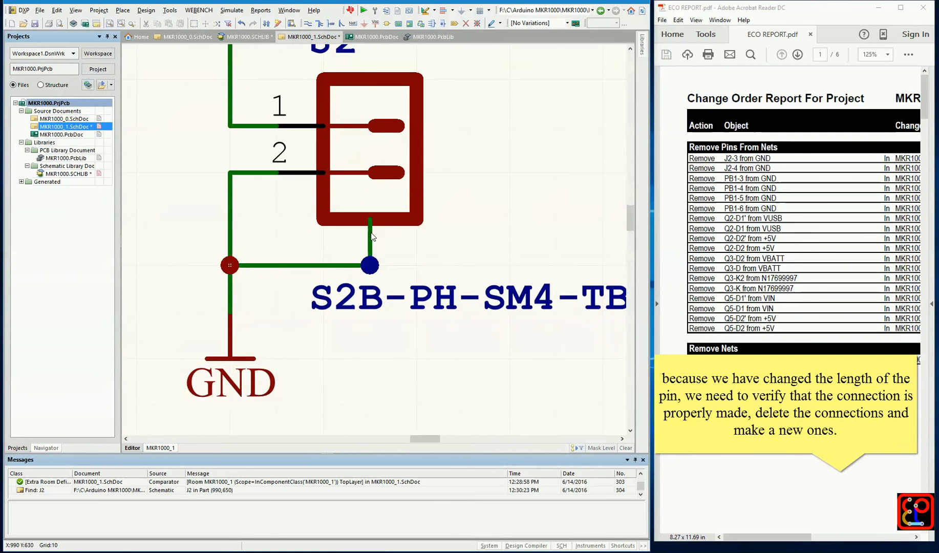
pyautogui.click(370, 233)
pyautogui.press('Delete')
pyautogui.click(343, 265)
pyautogui.press('Delete')
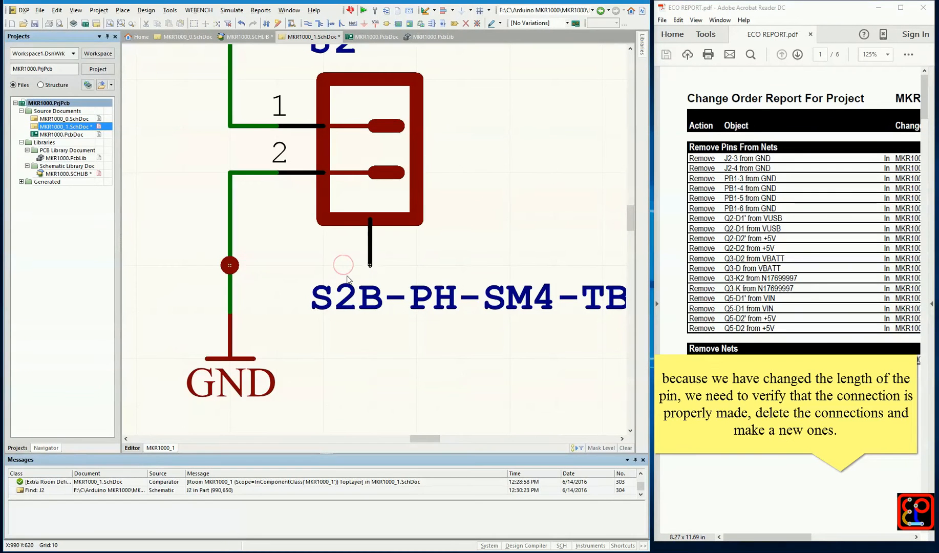
# Draw a wire from the GND junction to the end of J2's lower shield pin
pyautogui.click(309, 26)
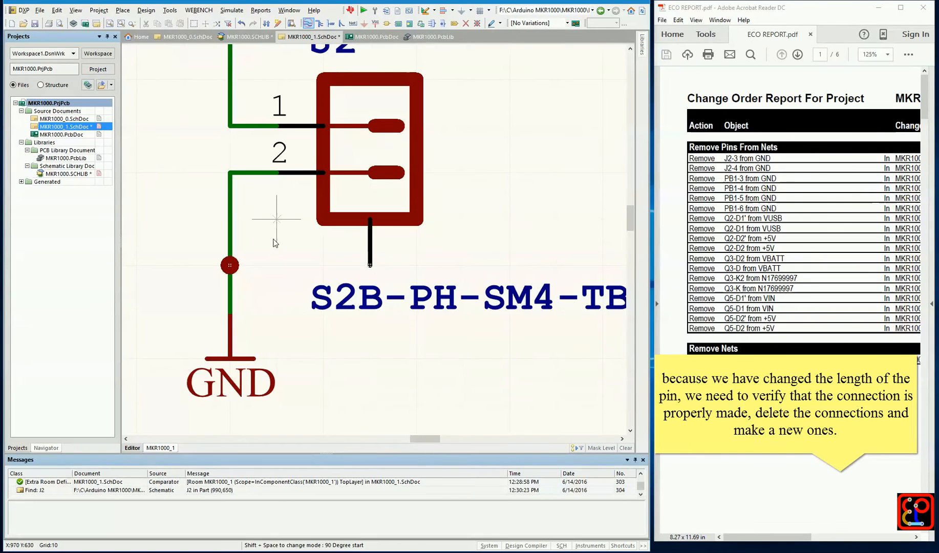
pyautogui.click(230, 265)
pyautogui.click(369, 265)
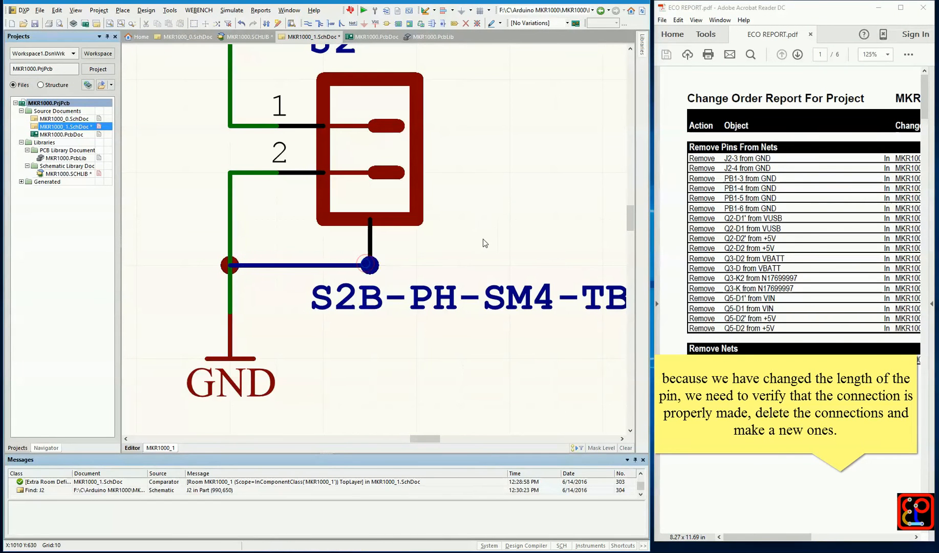
pyautogui.keyDown('ctrl'); pyautogui.scroll(-2, 484, 239); pyautogui.keyUp('ctrl')
pyautogui.keyDown('ctrl'); pyautogui.scroll(-1, 487, 240); pyautogui.keyUp('ctrl')
pyautogui.scroll(2, 436, 190)
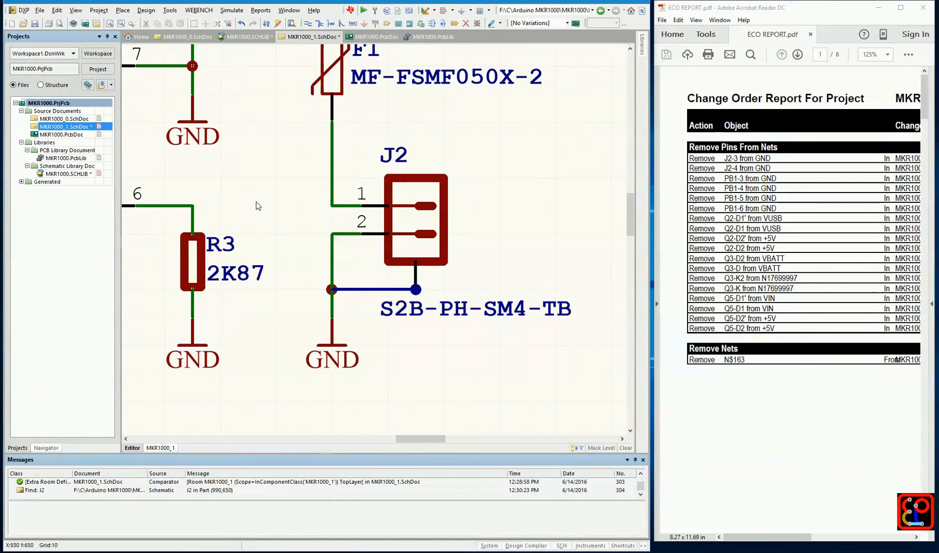
# Save all modified schematic and library documents in the project
pyautogui.click(39, 10)
pyautogui.click(65, 134)
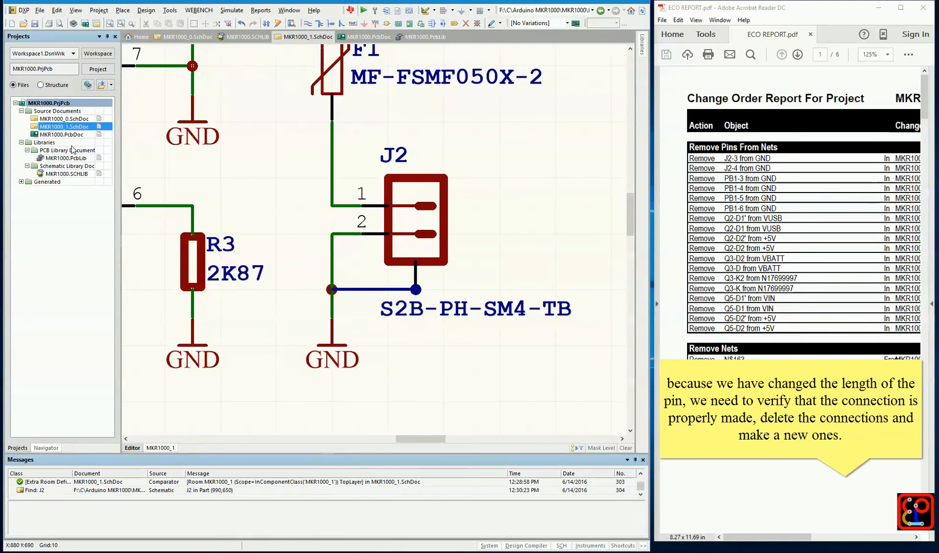
# Look up J2's library component and full footprint model name in its component properties
pyautogui.doubleClick(425, 193)
pyautogui.doubleClick(341, 179)
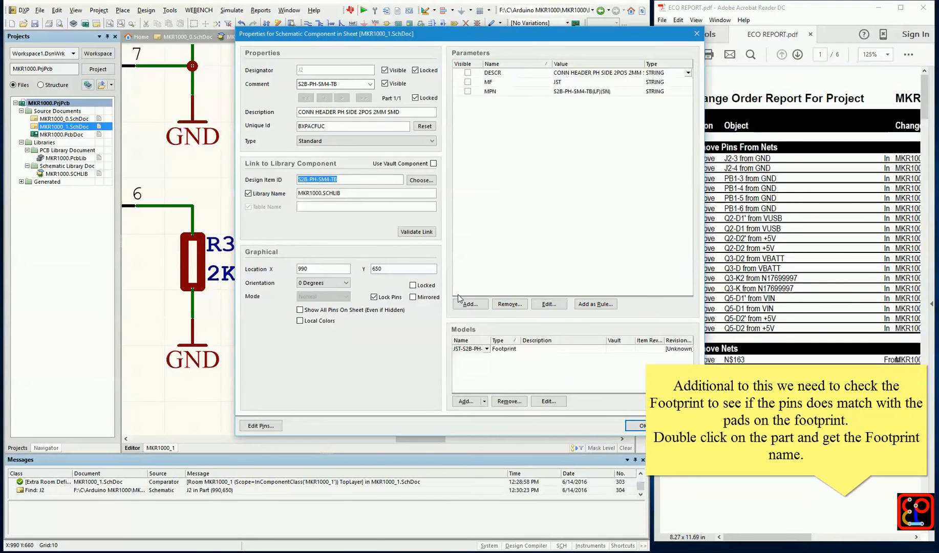
pyautogui.doubleClick(474, 351)
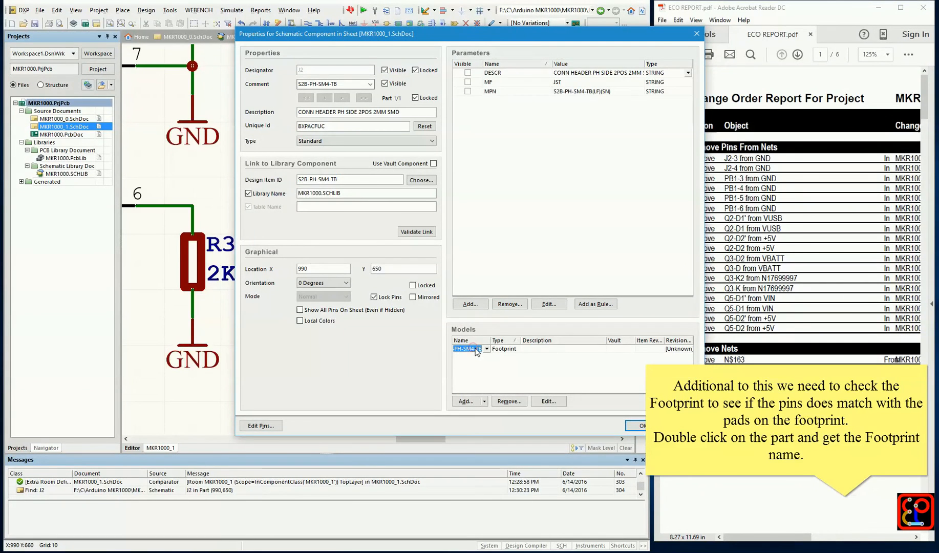
pyautogui.moveTo(491, 341); pyautogui.dragTo(513, 340)
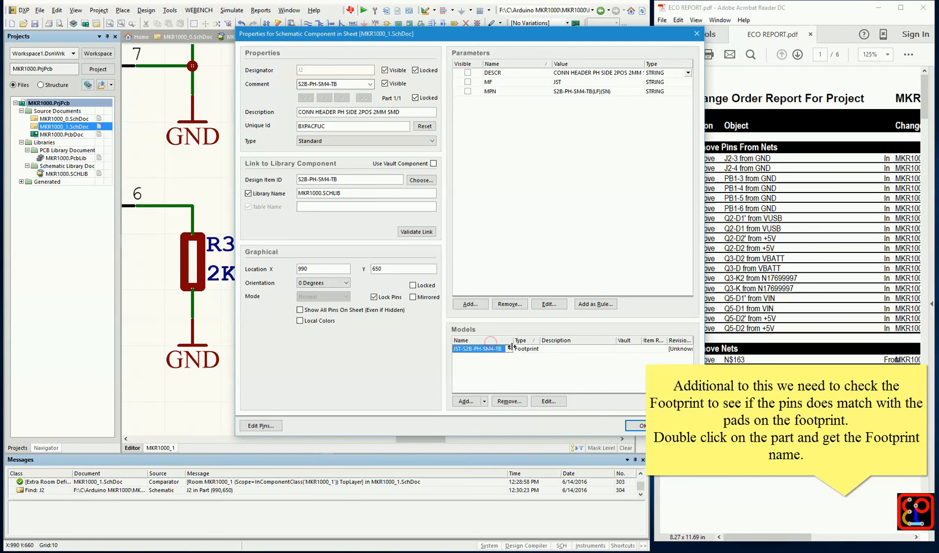
pyautogui.click(638, 426)
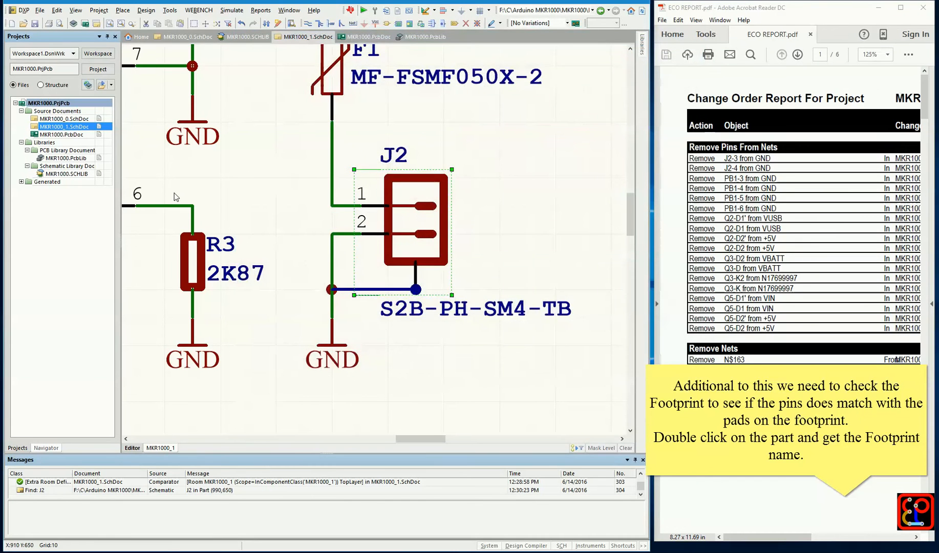
# Open the JST-S2B-PH-SM4-TB footprint in MKR1000.PcbLib and check its pad numbers against J2's pins
pyautogui.doubleClick(80, 161)
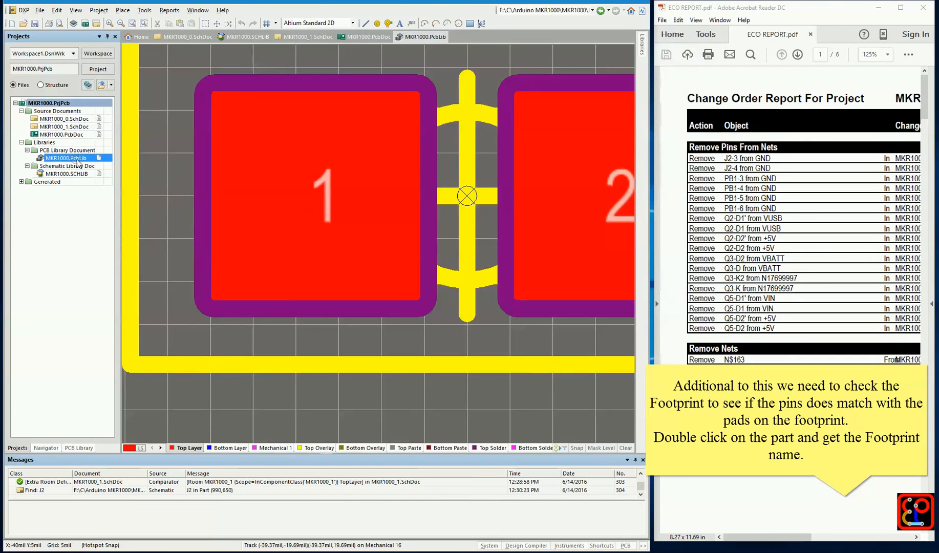
pyautogui.click(83, 448)
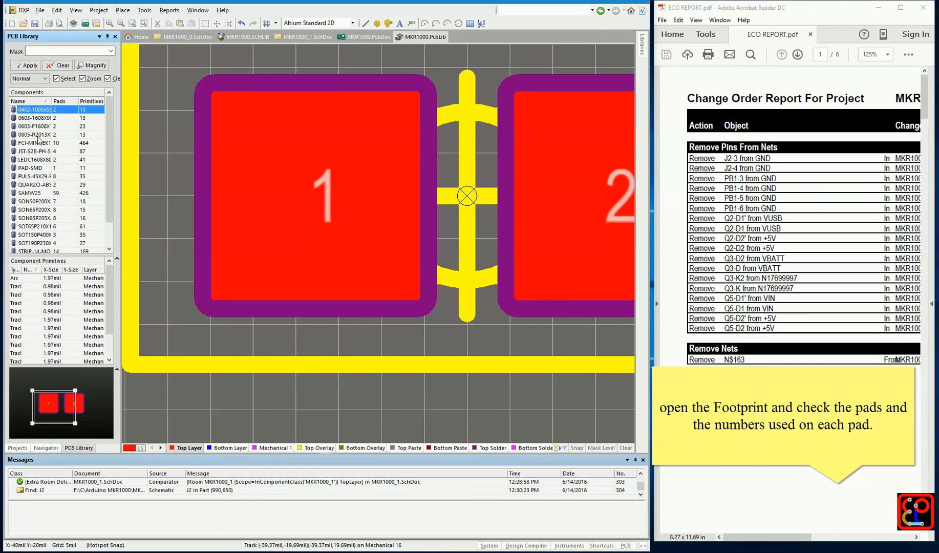
pyautogui.click(39, 151)
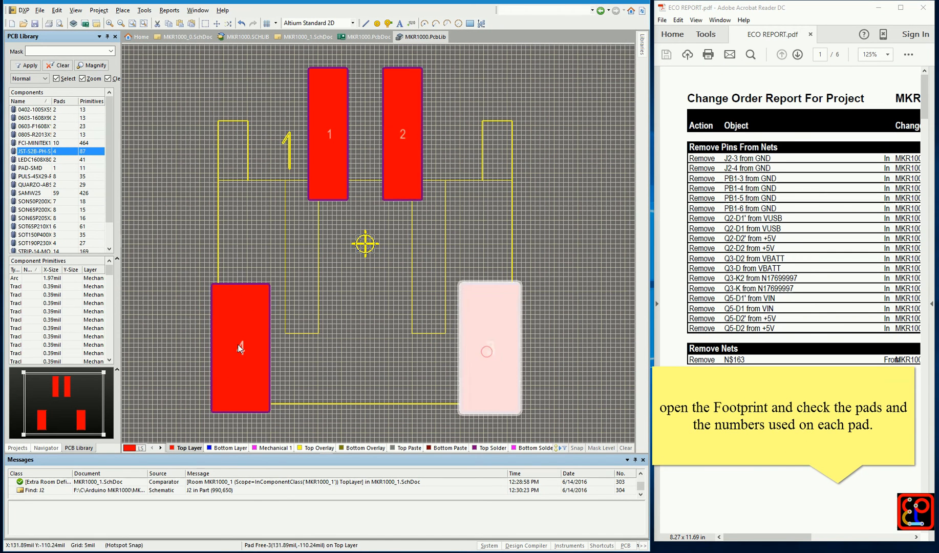
# From MKR1000_0.SchDoc, generate a new change order for MKR1000.PcbDoc, review Remove Pins From Nets, and close it without executing
pyautogui.click(17, 448)
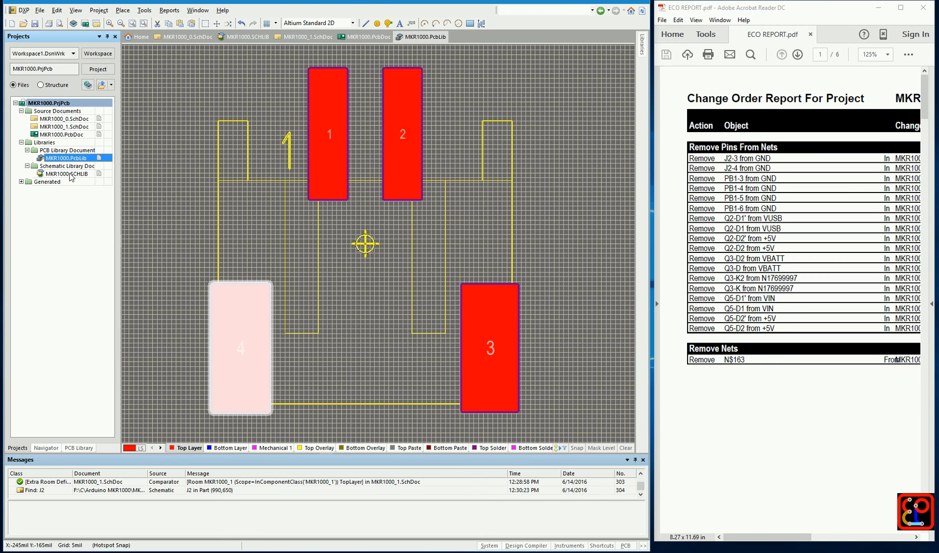
pyautogui.doubleClick(75, 120)
pyautogui.click(146, 10)
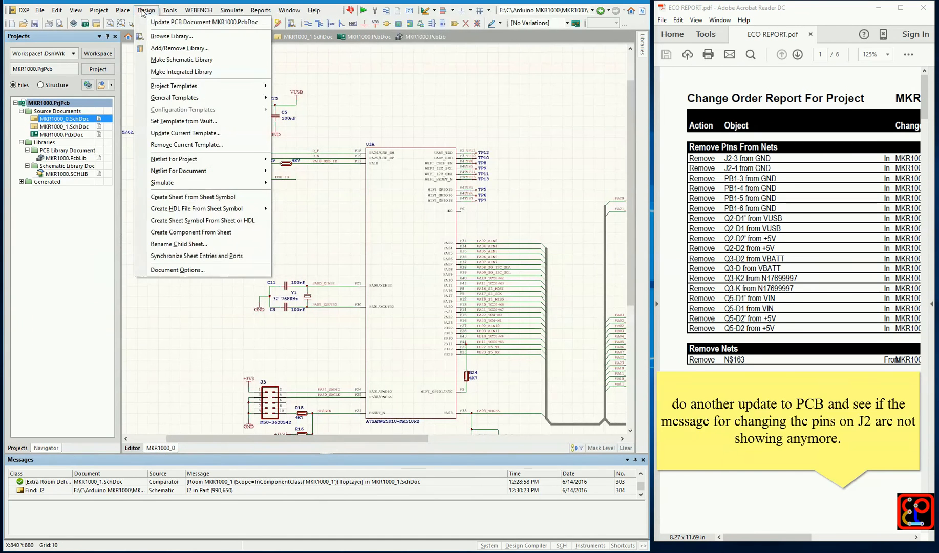
pyautogui.click(160, 20)
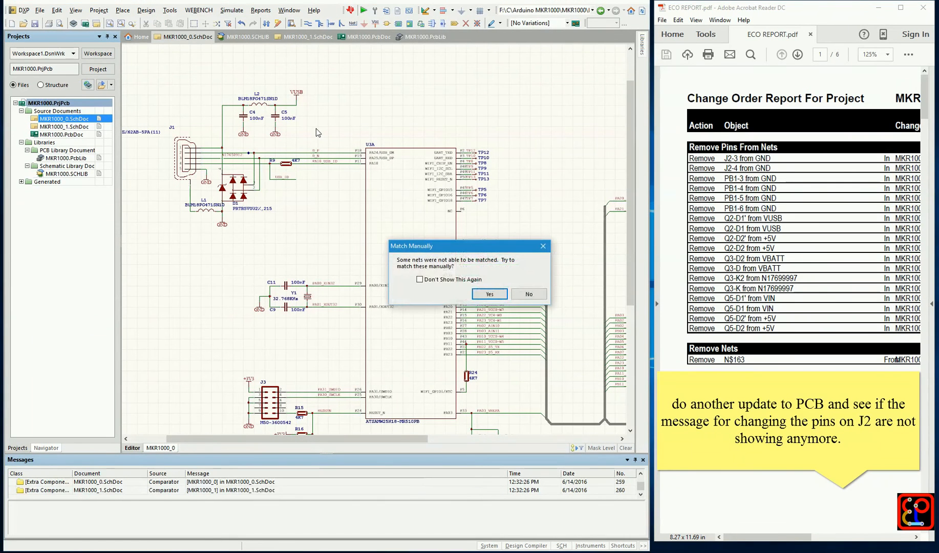
pyautogui.click(489, 294)
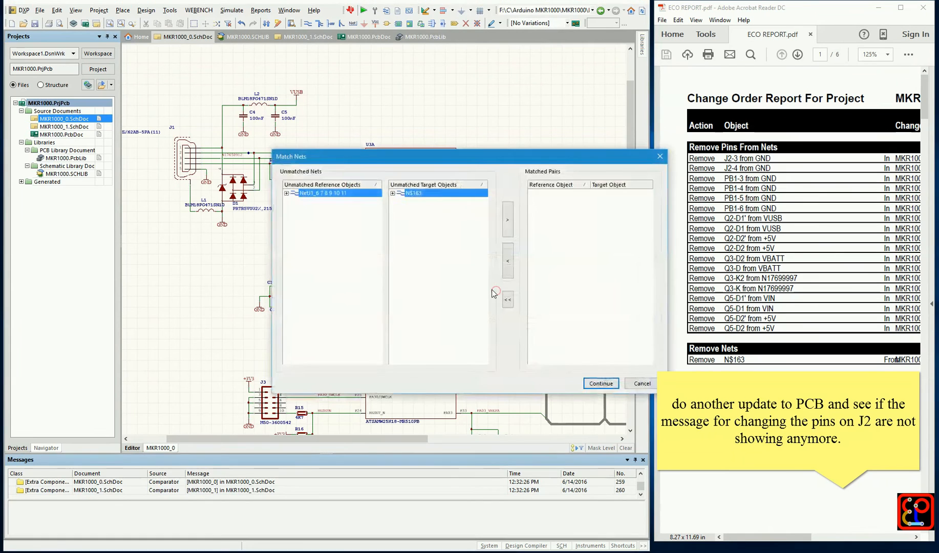
pyautogui.click(601, 384)
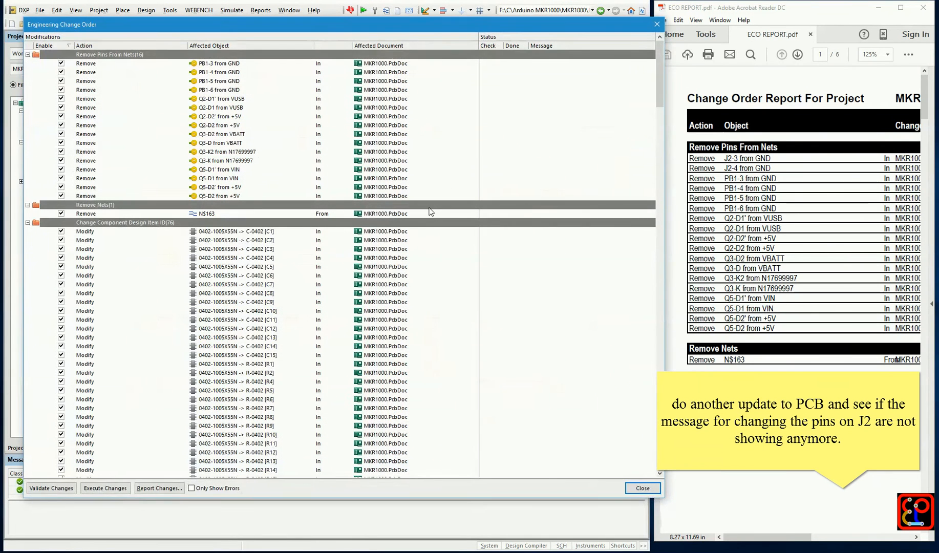
pyautogui.click(234, 65)
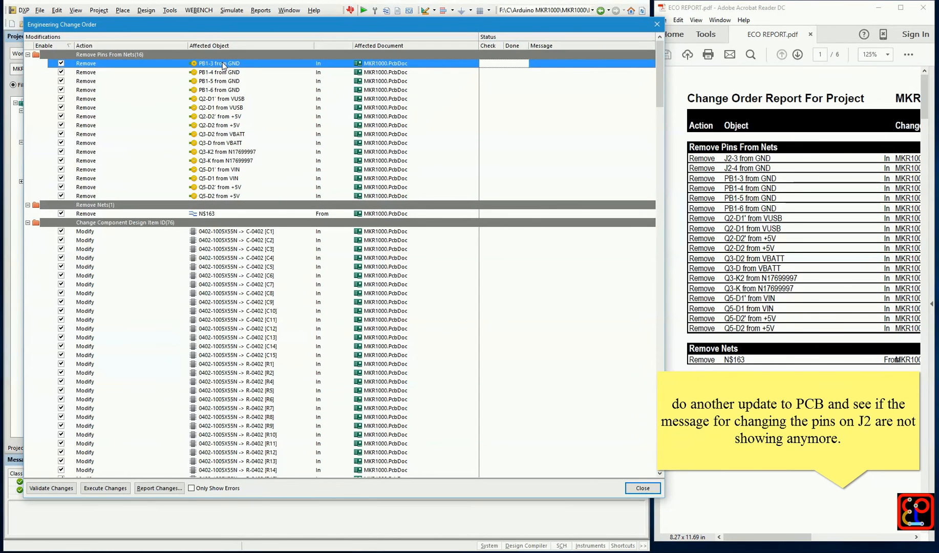
pyautogui.click(657, 24)
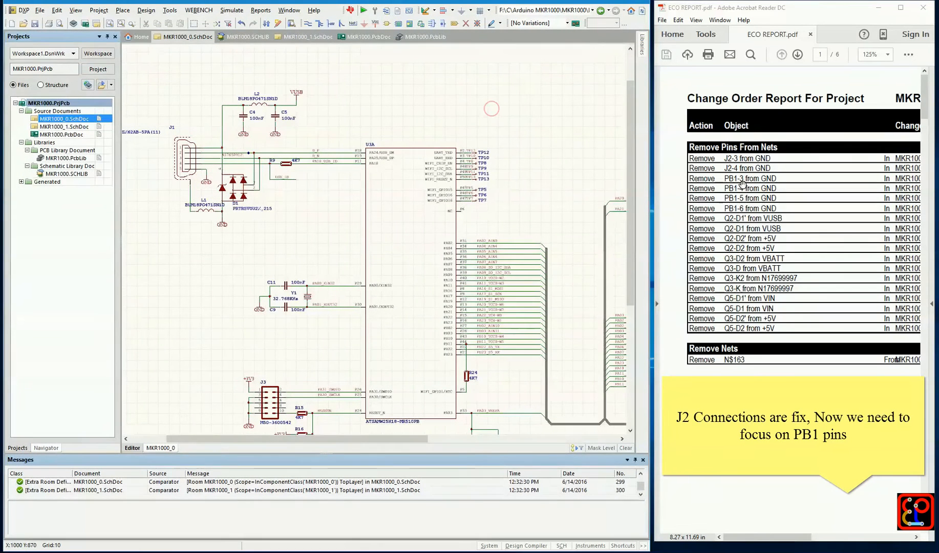
# Jump to component PB1 in MKR1000_0.SchDoc and examine its symbol and wiring
pyautogui.click(567, 165)
pyautogui.rightClick(553, 171)
pyautogui.press('c')
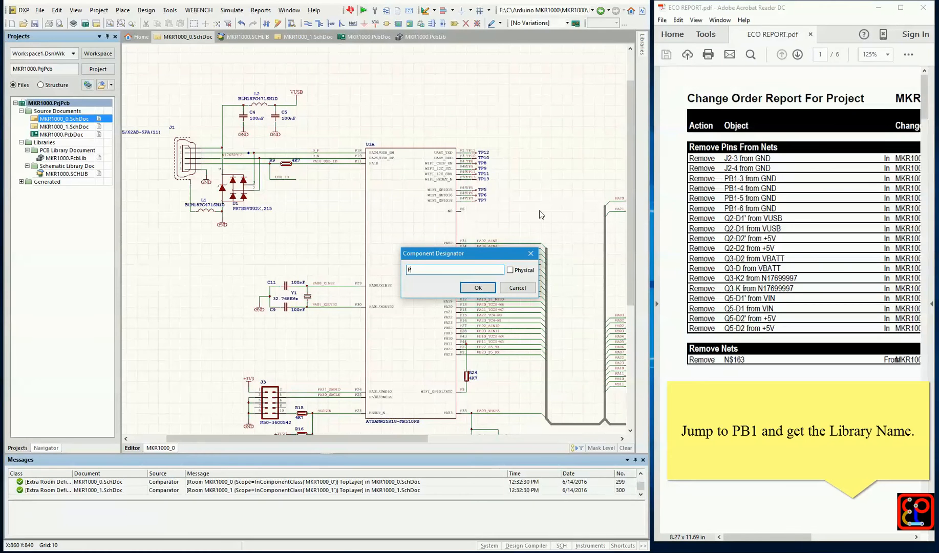
pyautogui.press('Return')
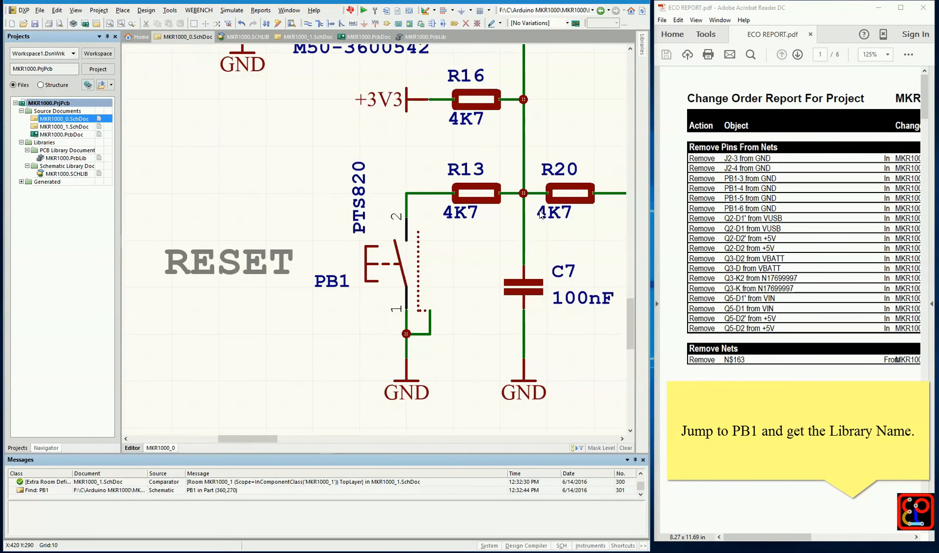
pyautogui.click(380, 236)
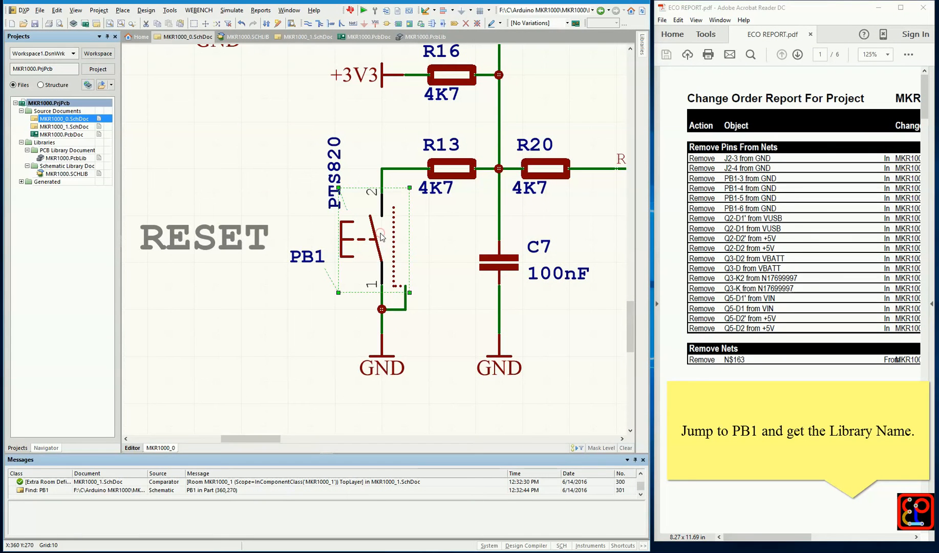
pyautogui.keyDown('ctrl'); pyautogui.scroll(-3, 412, 223); pyautogui.keyUp('ctrl')
pyautogui.click(325, 186)
pyautogui.moveTo(330, 126); pyautogui.dragTo(325, 212, button='right')
pyautogui.moveTo(324, 151); pyautogui.dragTo(324, 210, button='right')
# From MKR1000_1.SchDoc, find the text PB1 across Project Documents, with All Objects and Designators Only as the search scope
pyautogui.click(81, 127)
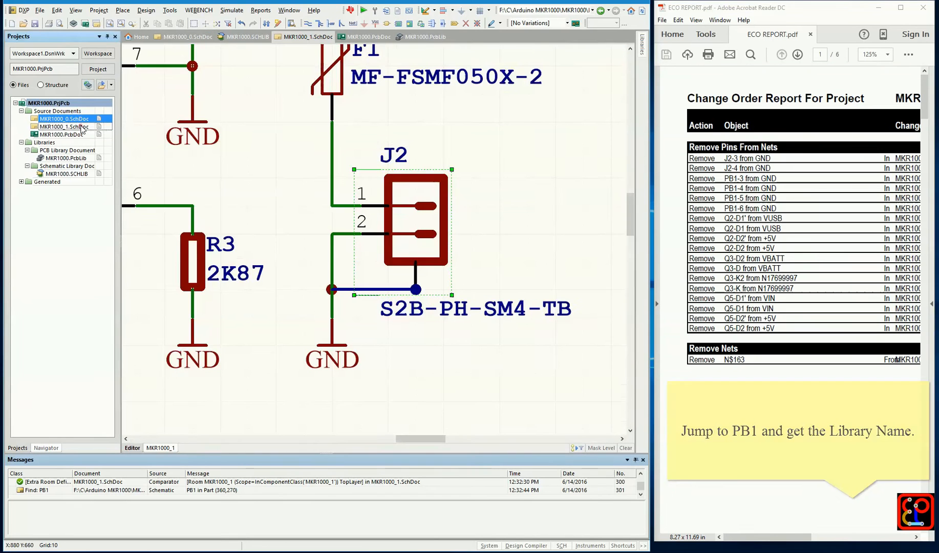
pyautogui.click(500, 155)
pyautogui.keyDown('ctrl'); pyautogui.scroll(-1, 500, 155); pyautogui.keyUp('ctrl')
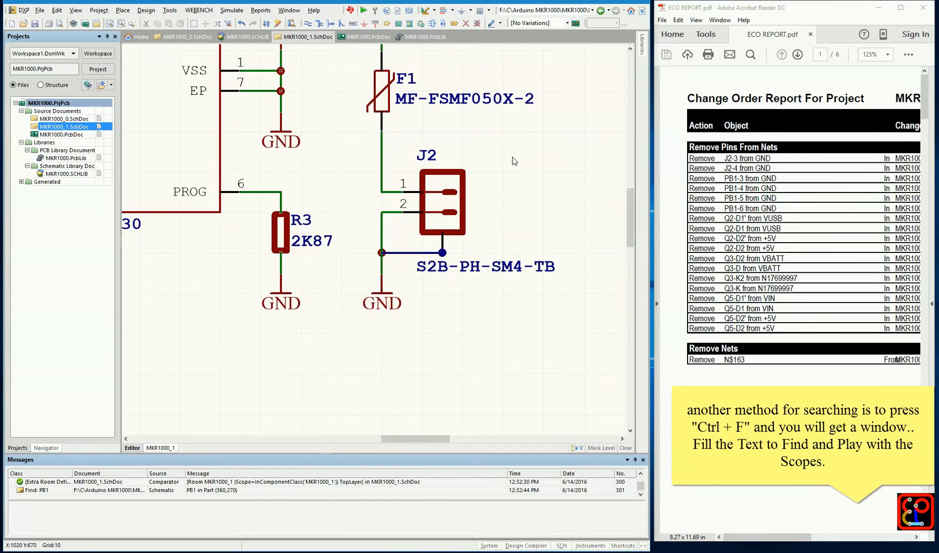
pyautogui.hotkey('ctrl', 'f')
pyautogui.write('PB1')
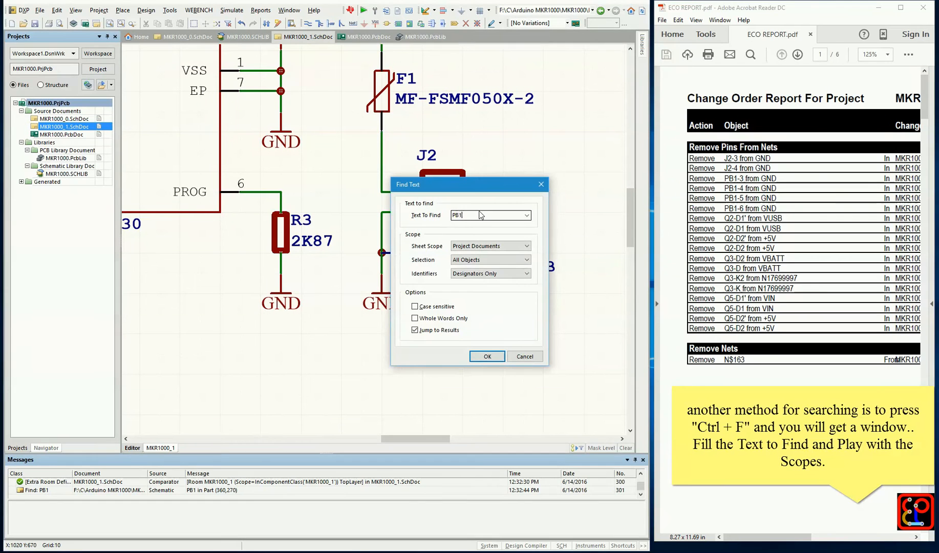
pyautogui.click(484, 246)
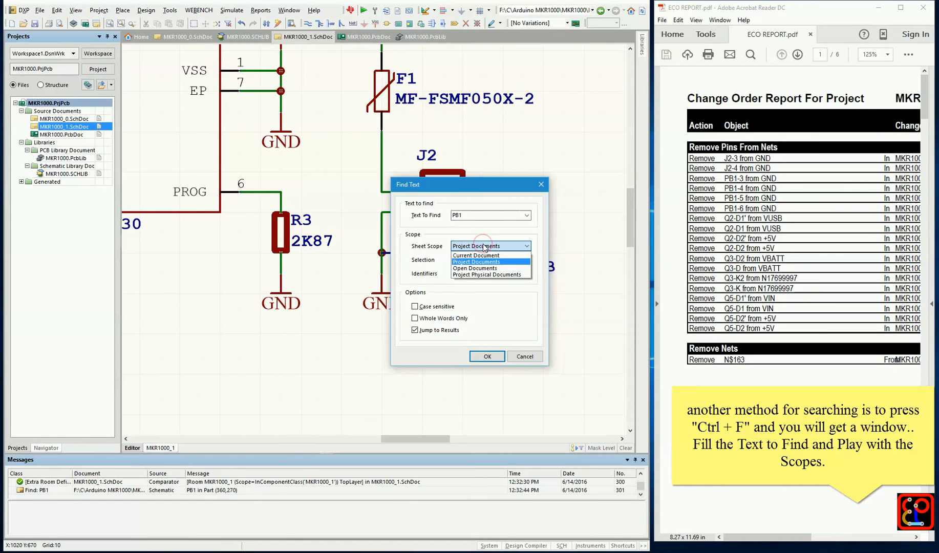
pyautogui.click(485, 262)
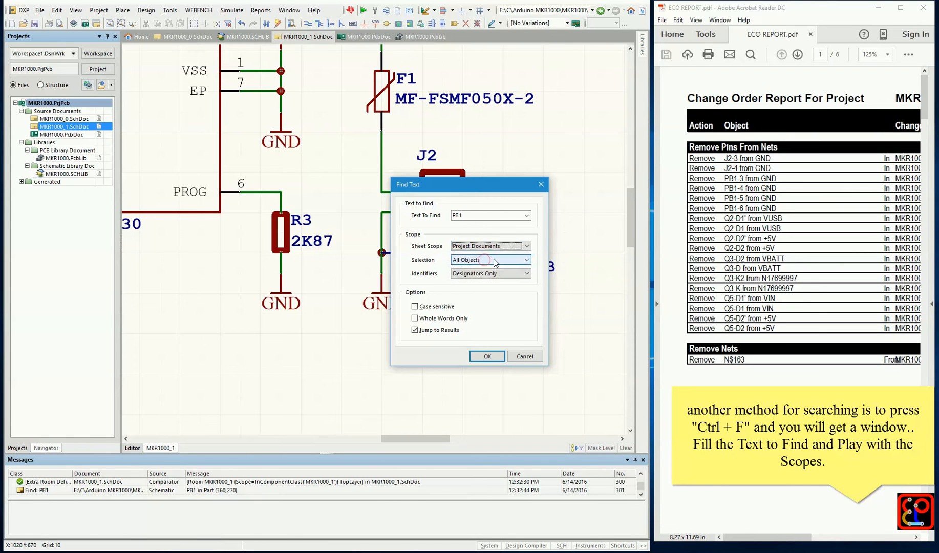
pyautogui.click(495, 260)
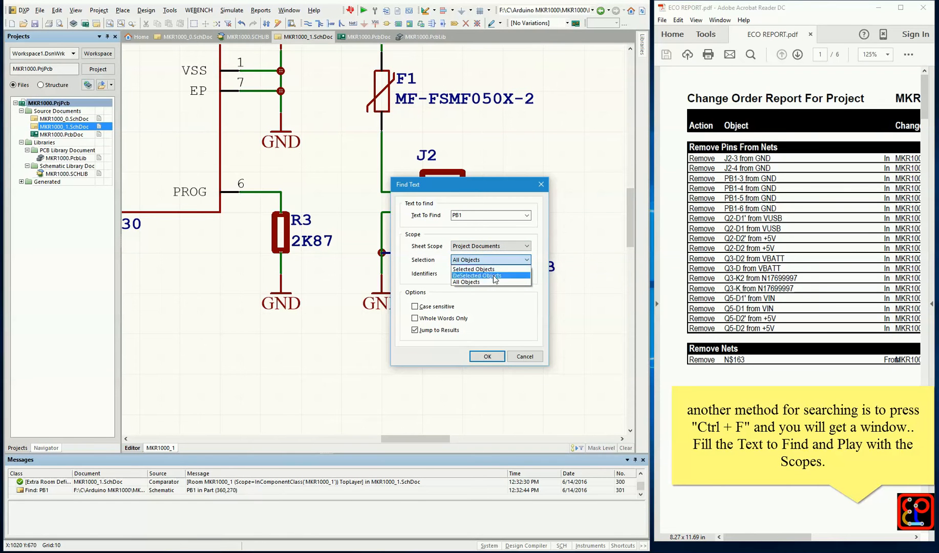
pyautogui.click(469, 281)
pyautogui.click(488, 271)
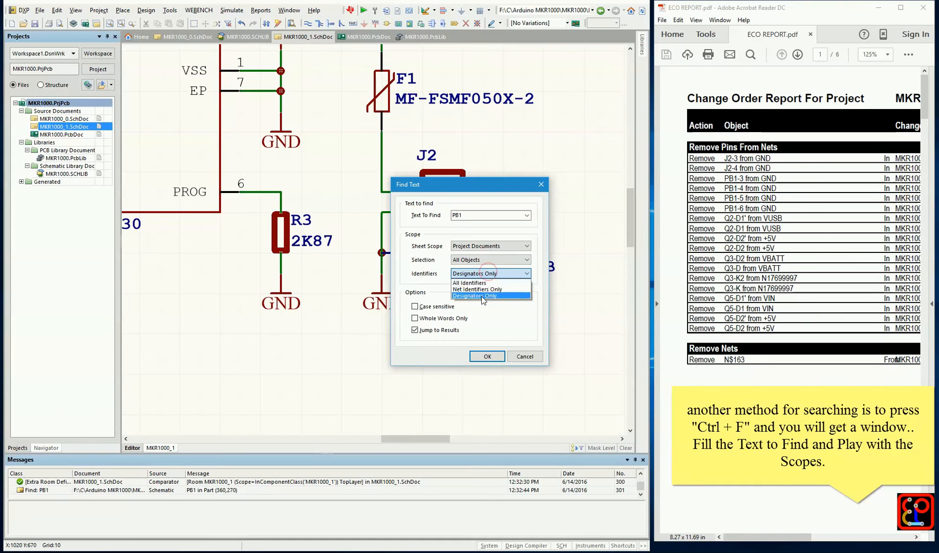
pyautogui.click(482, 296)
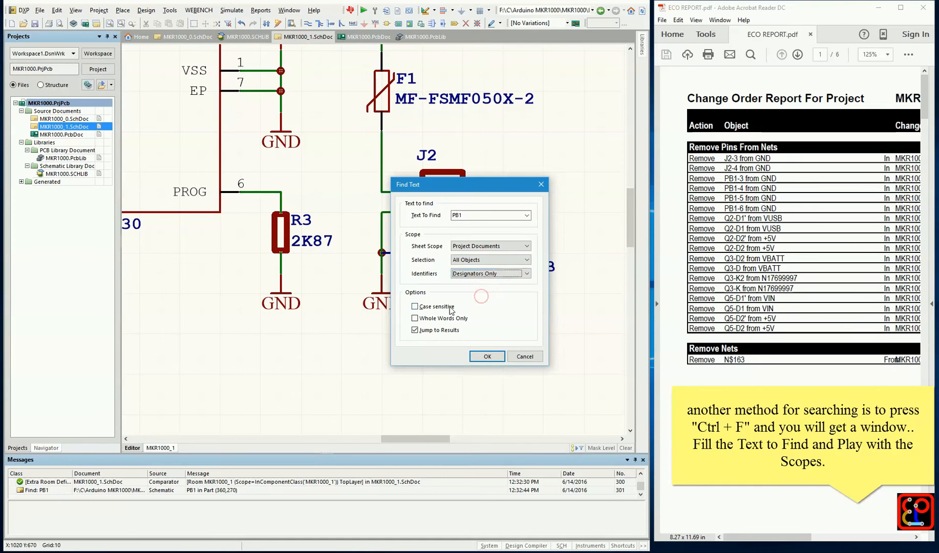
pyautogui.click(487, 357)
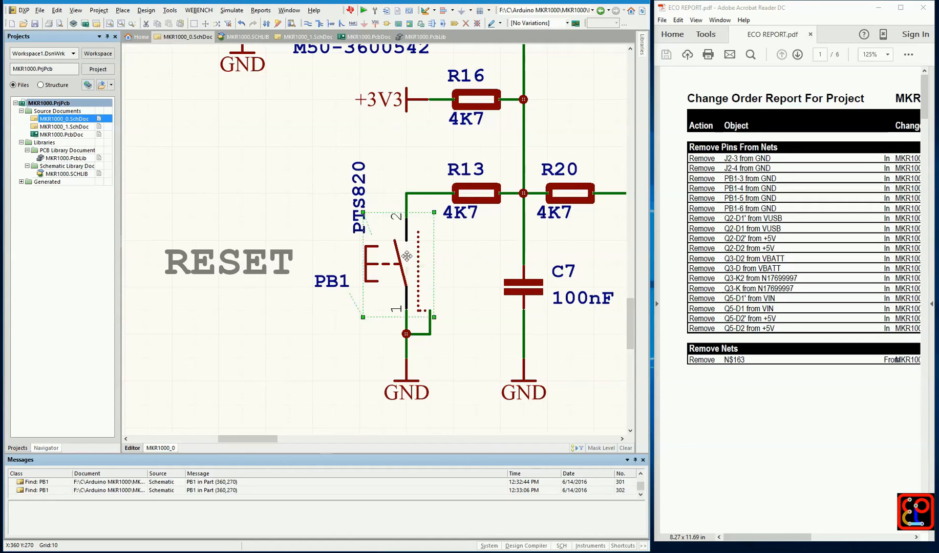
# Look up PB1's library component name in its component properties
pyautogui.doubleClick(408, 260)
pyautogui.doubleClick(323, 180)
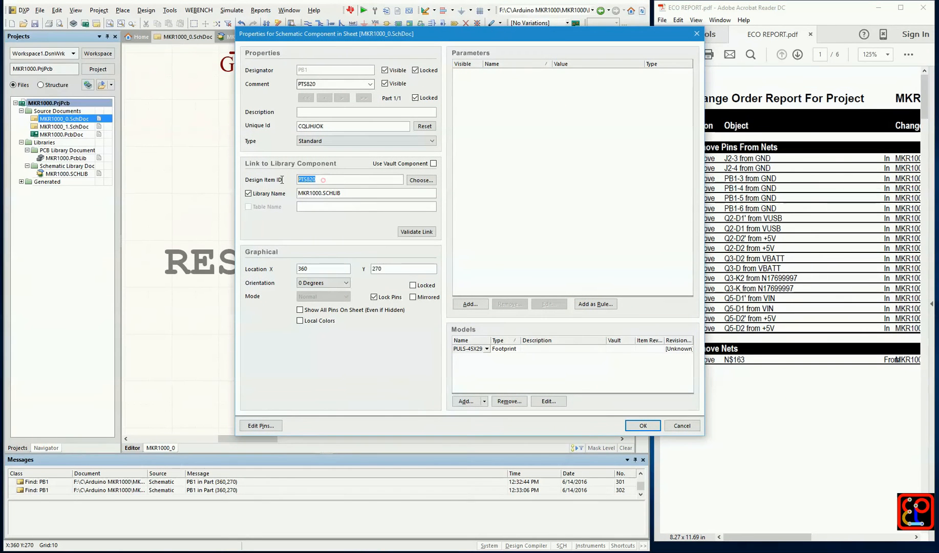
pyautogui.click(636, 426)
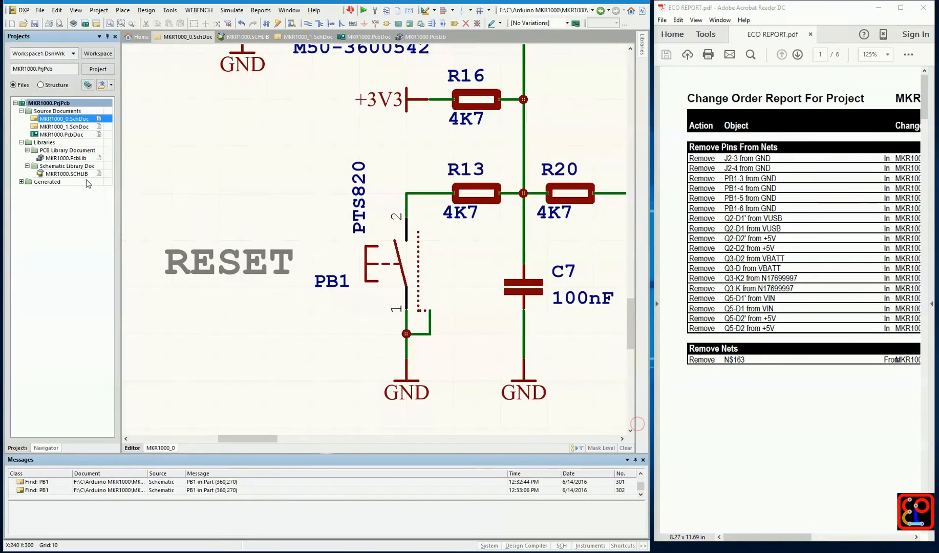
# Open the PTS820 symbol in MKR1000.SCHLIB, enlarging the component list to reach it
pyautogui.doubleClick(79, 176)
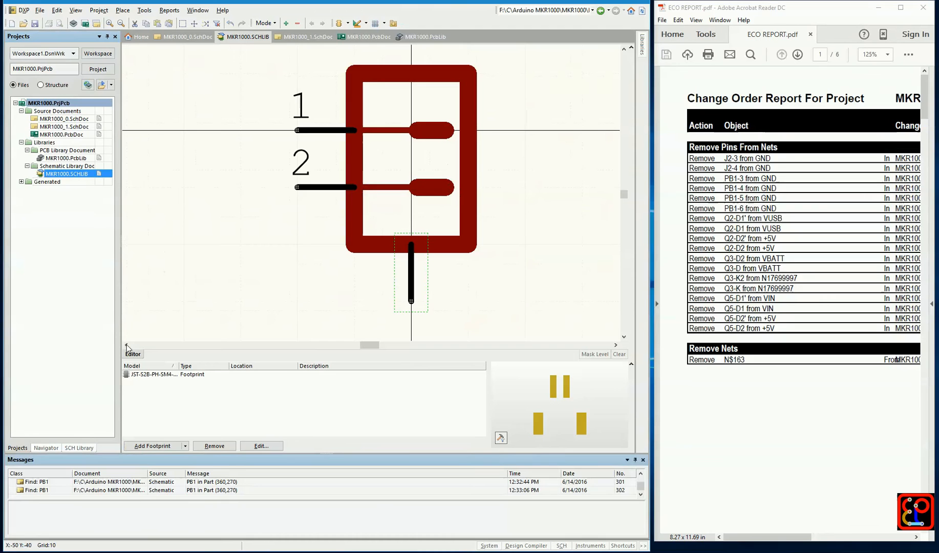
pyautogui.click(80, 449)
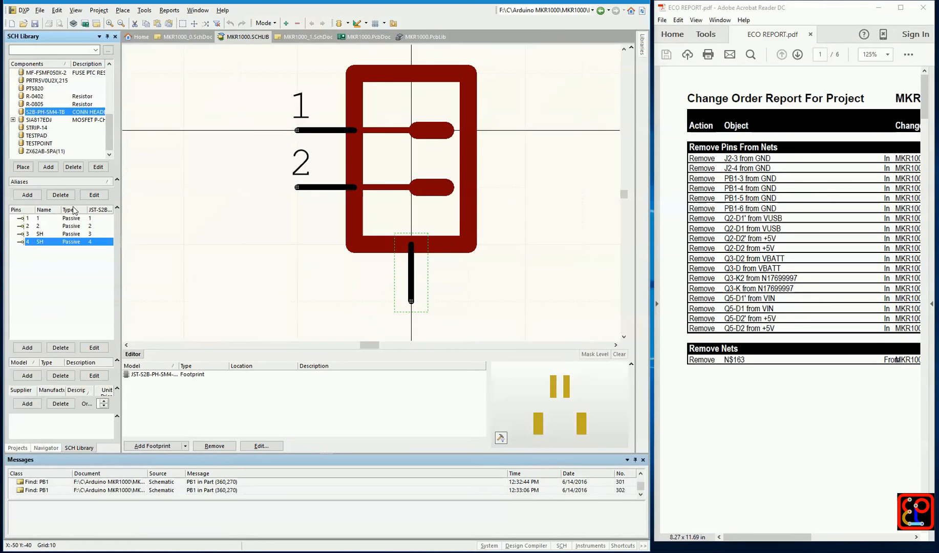
pyautogui.moveTo(74, 175); pyautogui.dragTo(74, 216)
pyautogui.moveTo(121, 142); pyautogui.dragTo(153, 143)
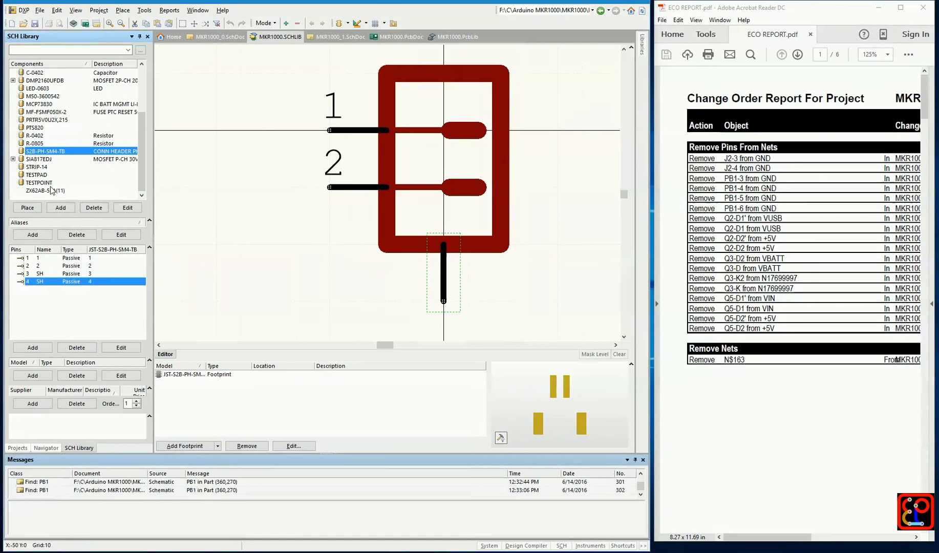
pyautogui.click(46, 128)
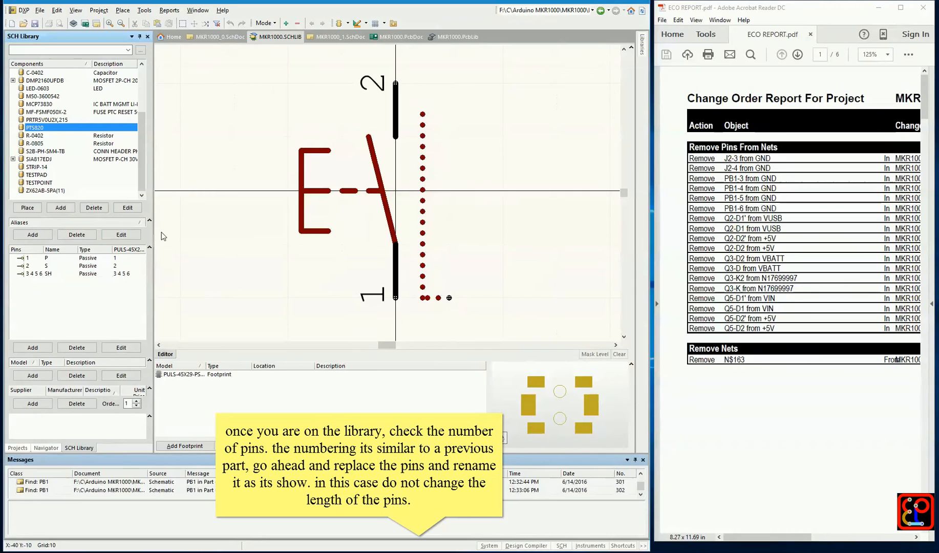
# Locate the pin with designator 3 4 5 6 in the PTS820 symbol's pin list and copy it
pyautogui.moveTo(40, 249); pyautogui.dragTo(64, 249)
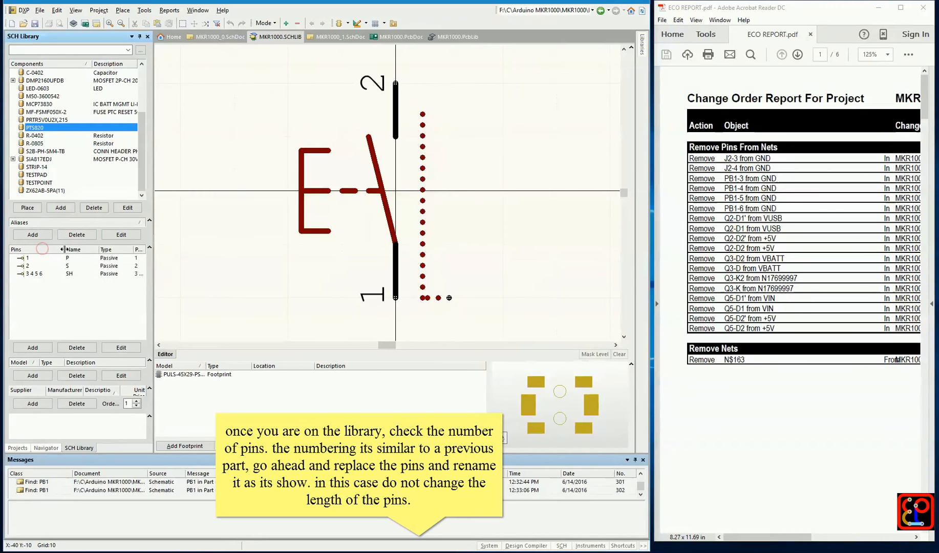
pyautogui.click(45, 274)
pyautogui.keyDown('ctrl'); pyautogui.scroll(-2, 388, 226); pyautogui.keyUp('ctrl')
pyautogui.click(304, 262)
pyautogui.click(44, 265)
pyautogui.click(44, 274)
pyautogui.rightClick(397, 197)
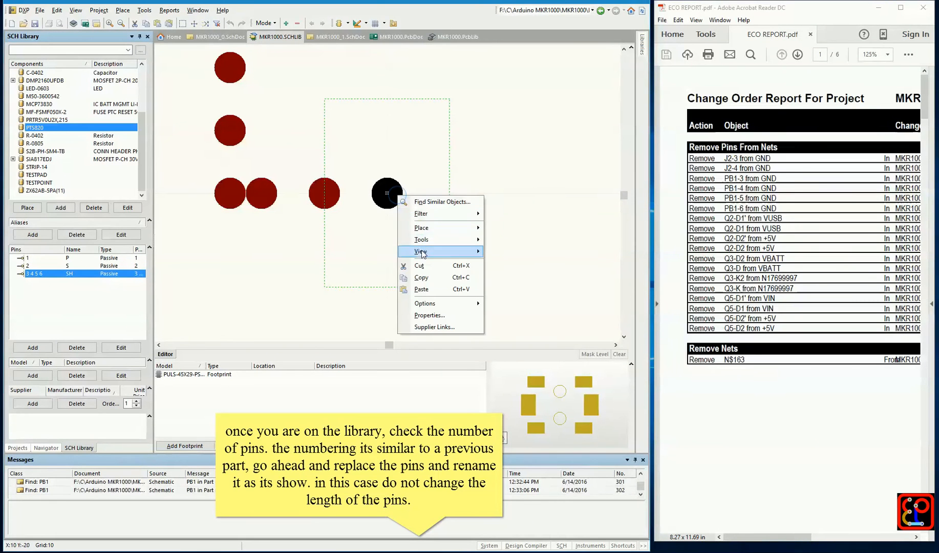
pyautogui.click(424, 278)
pyautogui.click(509, 219)
pyautogui.keyDown('ctrl'); pyautogui.scroll(-6, 497, 204); pyautogui.keyUp('ctrl')
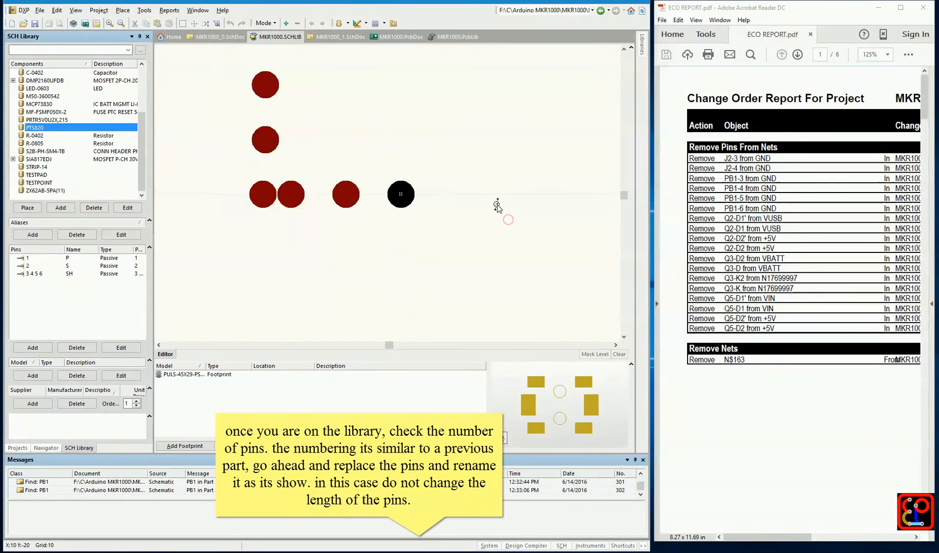
# Paste three copies of the 3 4 5 6 pin exactly on top of the original pin
pyautogui.moveTo(515, 190); pyautogui.dragTo(434, 174, button='right')
pyautogui.rightClick(431, 165)
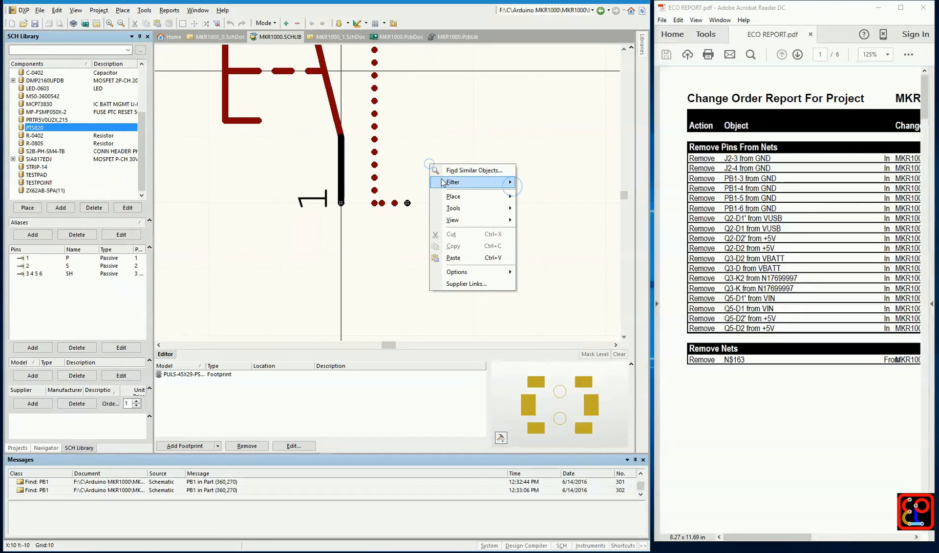
pyautogui.click(457, 258)
pyautogui.click(408, 202)
pyautogui.rightClick(436, 164)
pyautogui.click(462, 257)
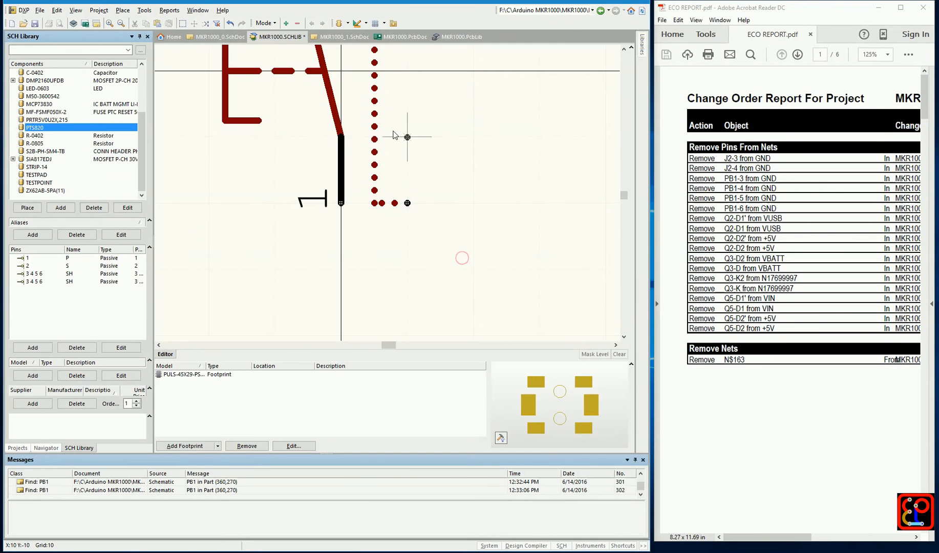
pyautogui.rightClick(451, 161)
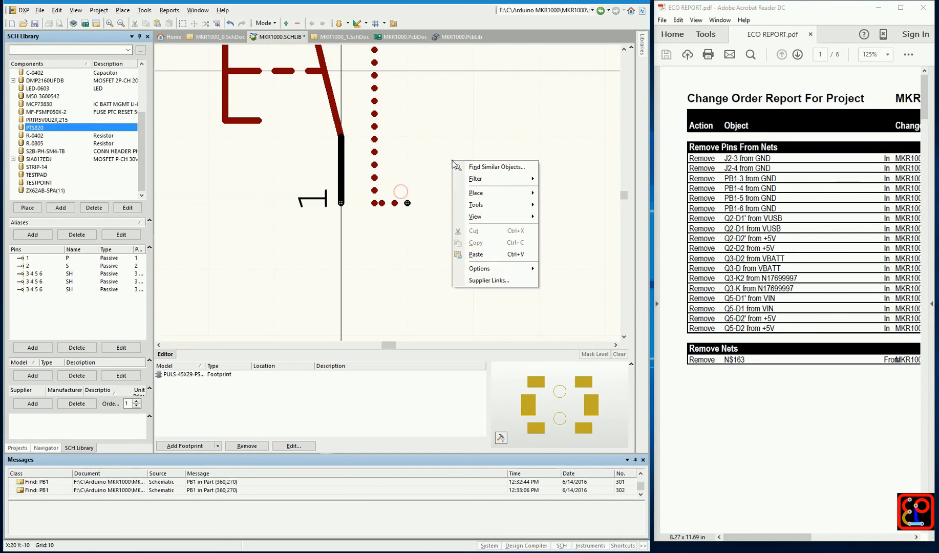
pyautogui.click(476, 252)
pyautogui.click(419, 189)
# Give the first two stacked SH pins of PTS820 the single designators 3 and 4
pyautogui.doubleClick(36, 274)
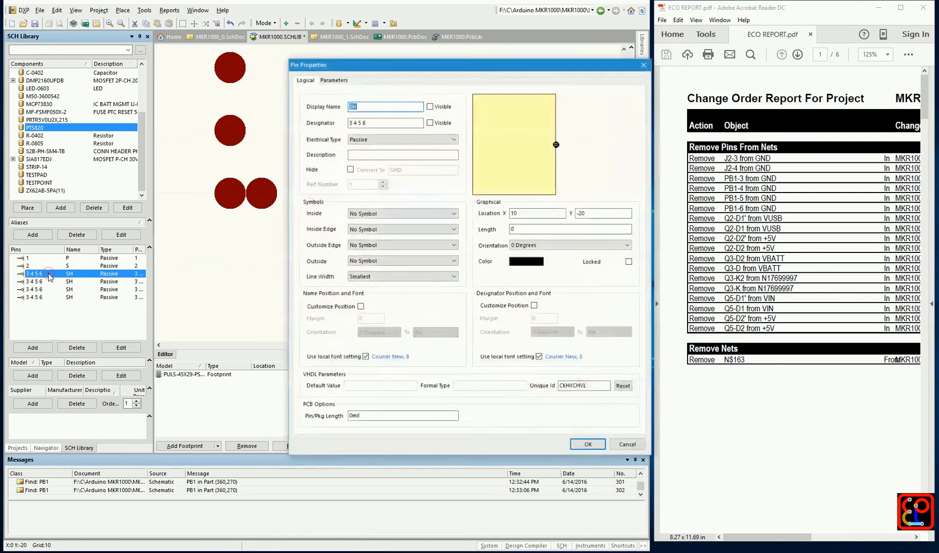
pyautogui.click(369, 123)
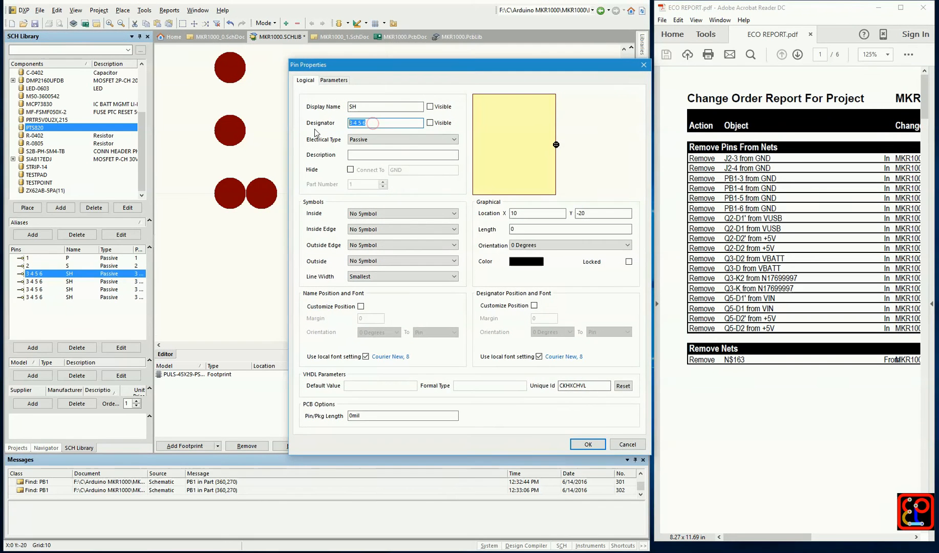
pyautogui.press('Return')
pyautogui.doubleClick(49, 287)
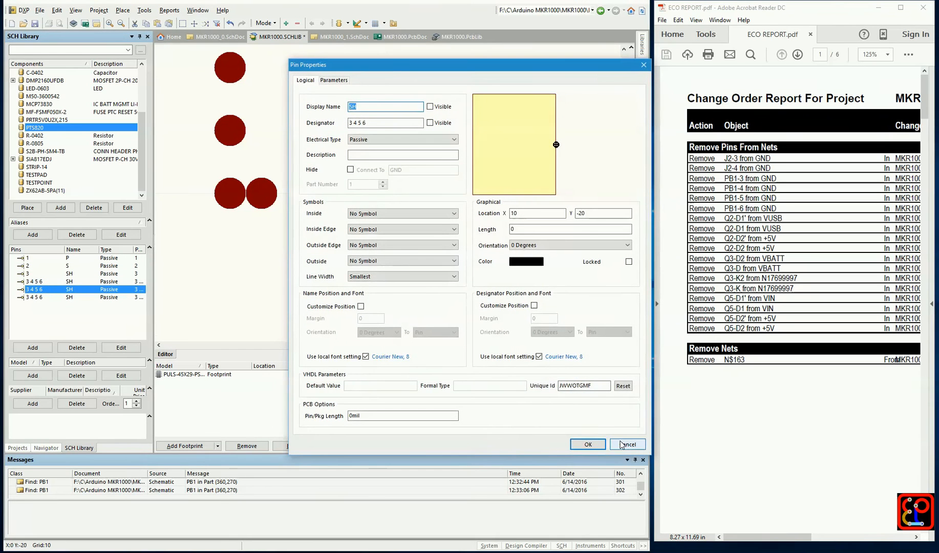
pyautogui.click(621, 445)
pyautogui.doubleClick(64, 282)
pyautogui.press('Tab')
pyautogui.write('4')
pyautogui.click(584, 441)
# Give the remaining two SH pins of PTS820 the single designators 5 and 6
pyautogui.doubleClick(51, 290)
pyautogui.moveTo(376, 121); pyautogui.dragTo(314, 124)
pyautogui.write('5')
pyautogui.click(588, 444)
pyautogui.doubleClick(45, 298)
pyautogui.moveTo(376, 122); pyautogui.dragTo(308, 124)
pyautogui.write('6')
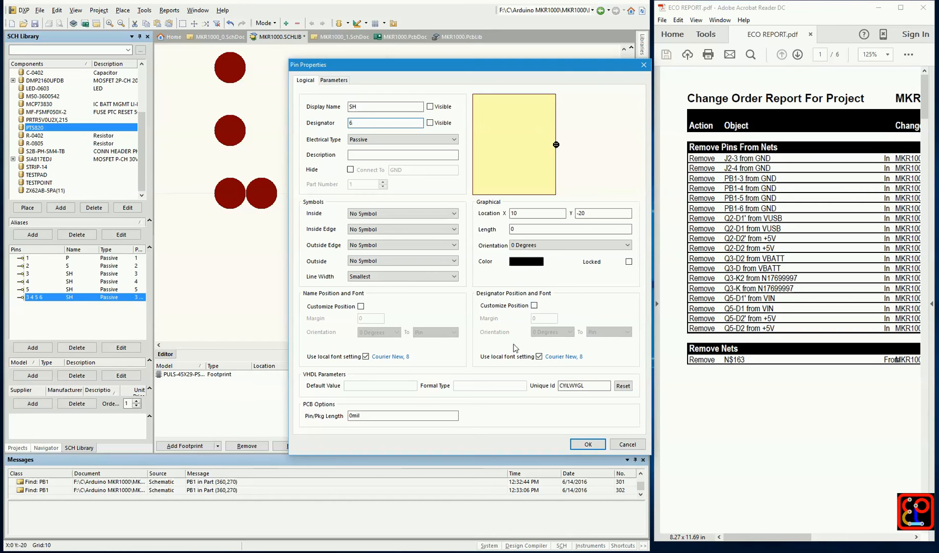
pyautogui.click(588, 444)
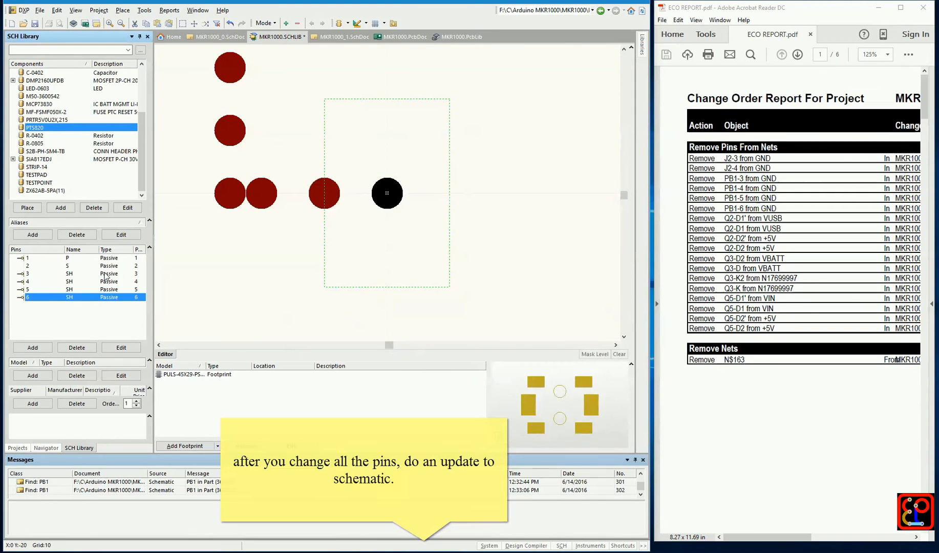
# Update the schematic sheets with the modified PTS820 symbol
pyautogui.click(45, 128)
pyautogui.rightClick(45, 129)
pyautogui.click(78, 148)
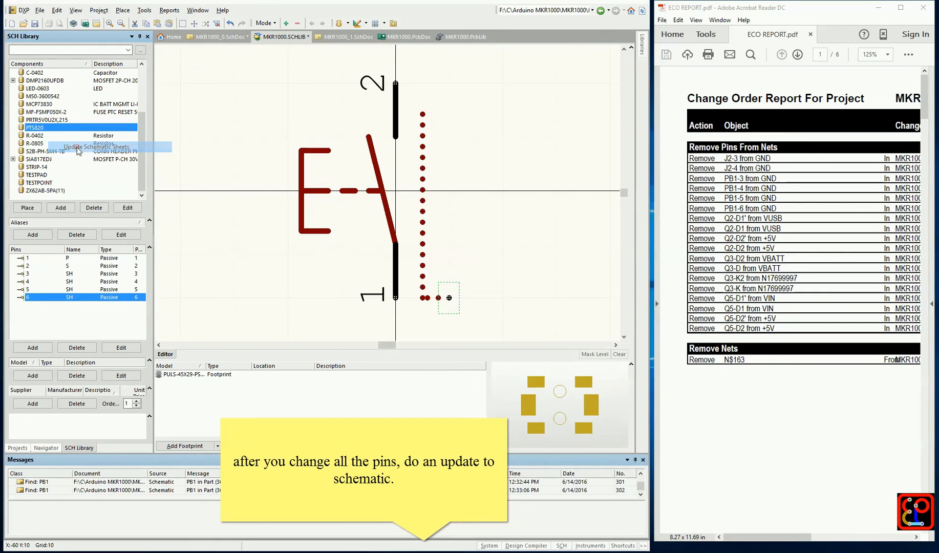
pyautogui.click(469, 294)
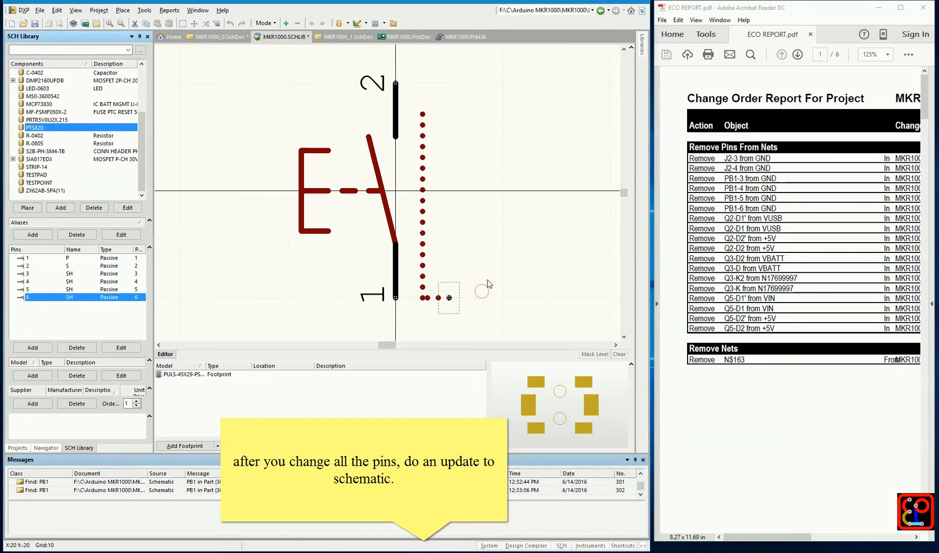
# From MKR1000_0.SchDoc, update the PCB document to generate the change order, continuing without manually matching any nets
pyautogui.click(24, 448)
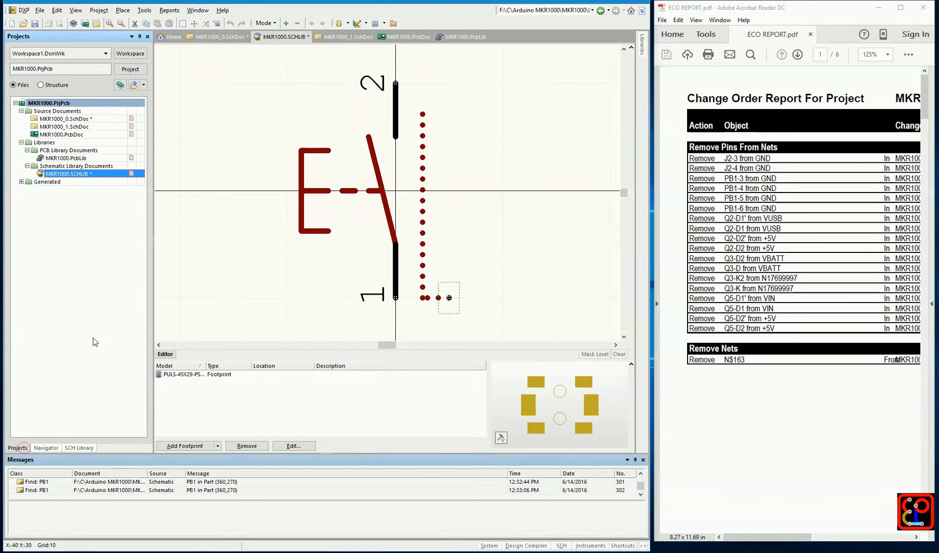
pyautogui.click(92, 119)
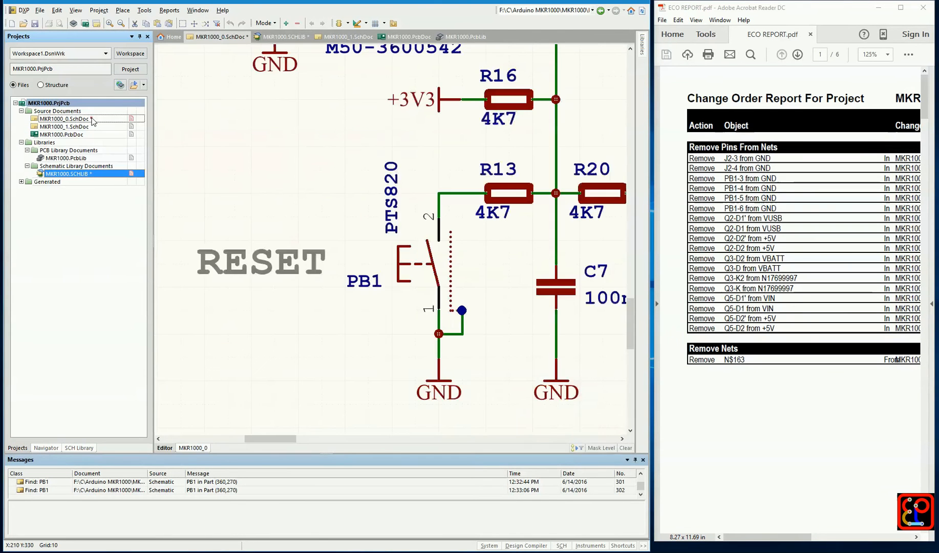
pyautogui.click(146, 10)
pyautogui.click(154, 22)
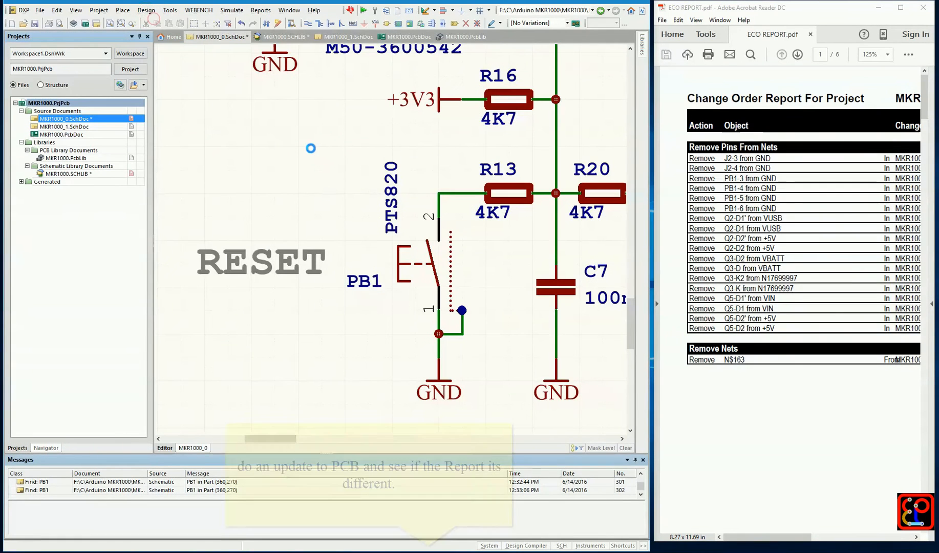
pyautogui.click(490, 295)
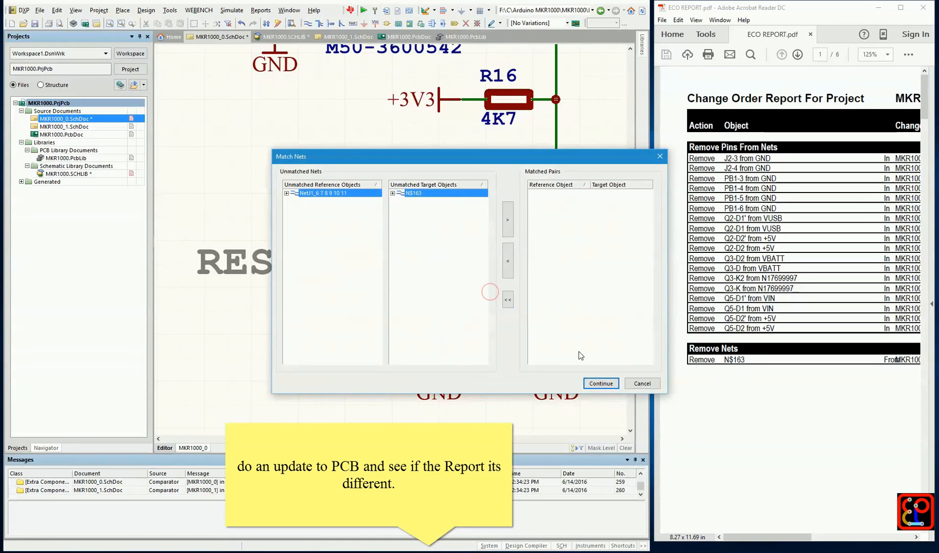
pyautogui.click(597, 384)
# Review the Remove Pins From Nets entries in the engineering change order, and close it without executing the changes
pyautogui.click(226, 64)
pyautogui.click(223, 73)
pyautogui.click(221, 81)
pyautogui.click(219, 88)
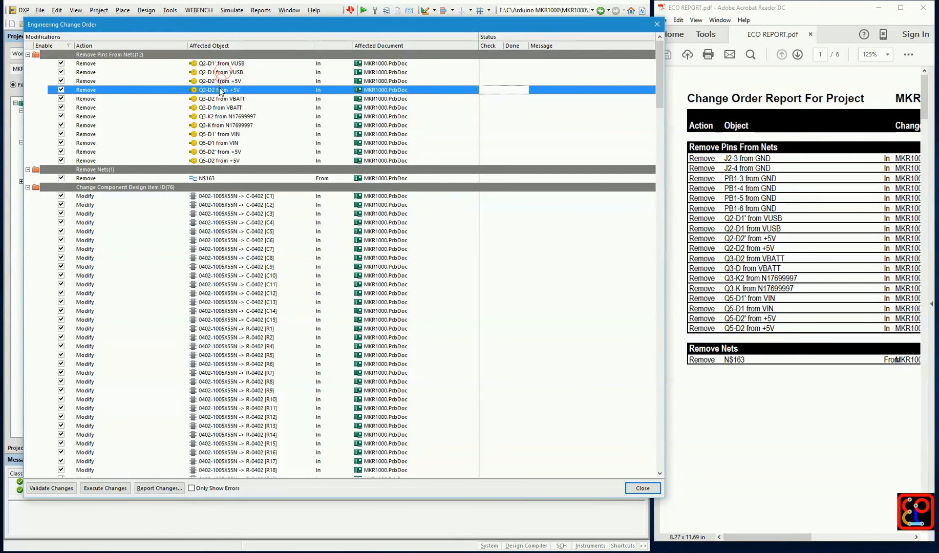
pyautogui.click(219, 98)
pyautogui.click(239, 93)
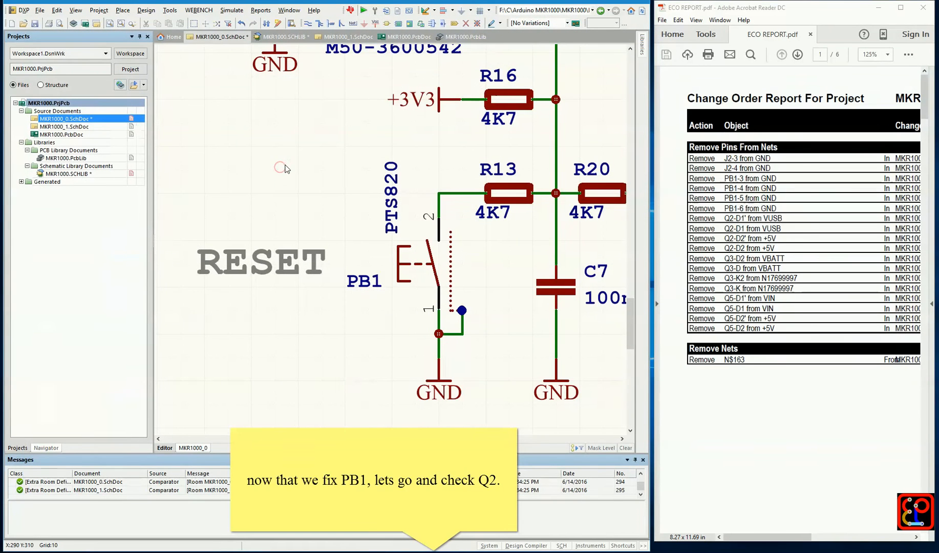
# Find the text Q2 across Project Documents, with Designators Only as identifiers, and jump to the component
pyautogui.hotkey('ctrl', 'f')
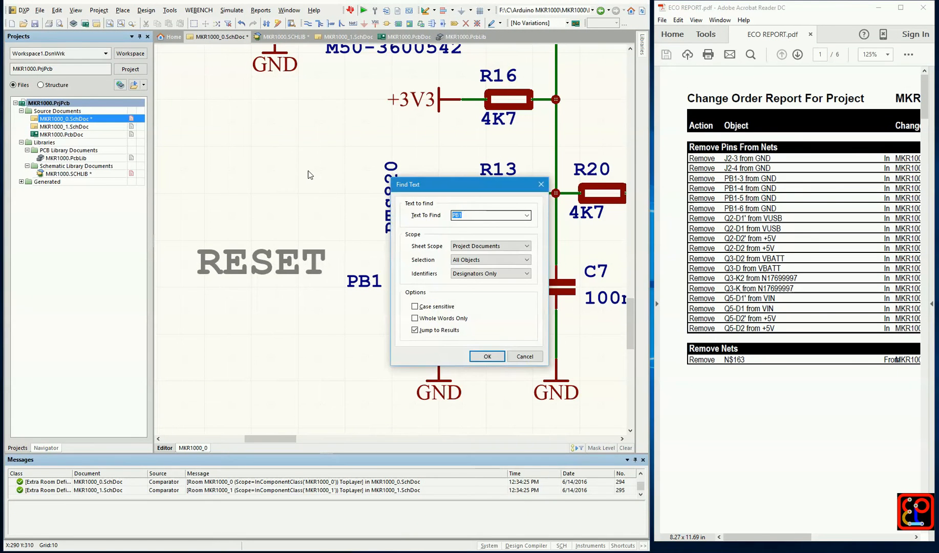
pyautogui.write('Q2')
pyautogui.click(487, 356)
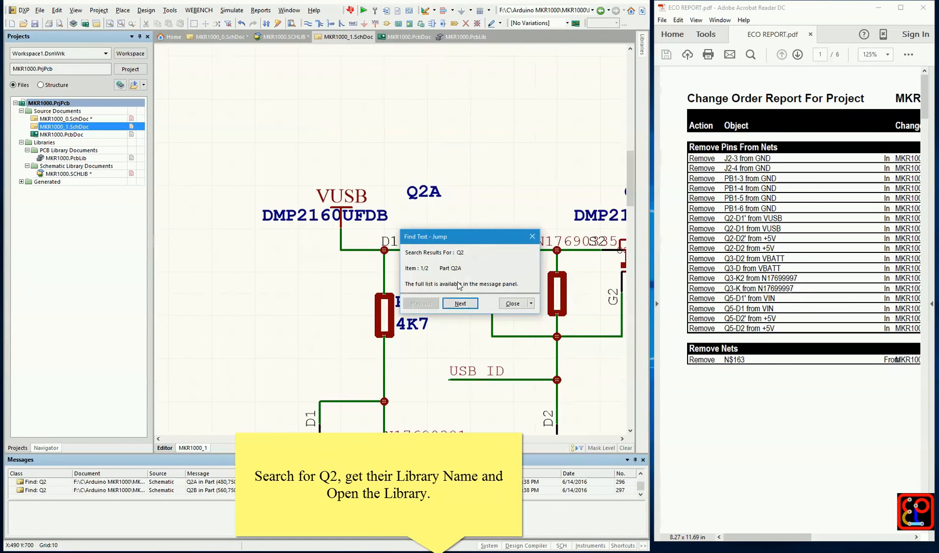
pyautogui.click(513, 303)
# Look up Q2A's library component and footprint model names in its component properties
pyautogui.click(429, 208)
pyautogui.doubleClick(428, 211)
pyautogui.doubleClick(351, 179)
pyautogui.doubleClick(492, 340)
pyautogui.moveTo(518, 339); pyautogui.dragTo(544, 339)
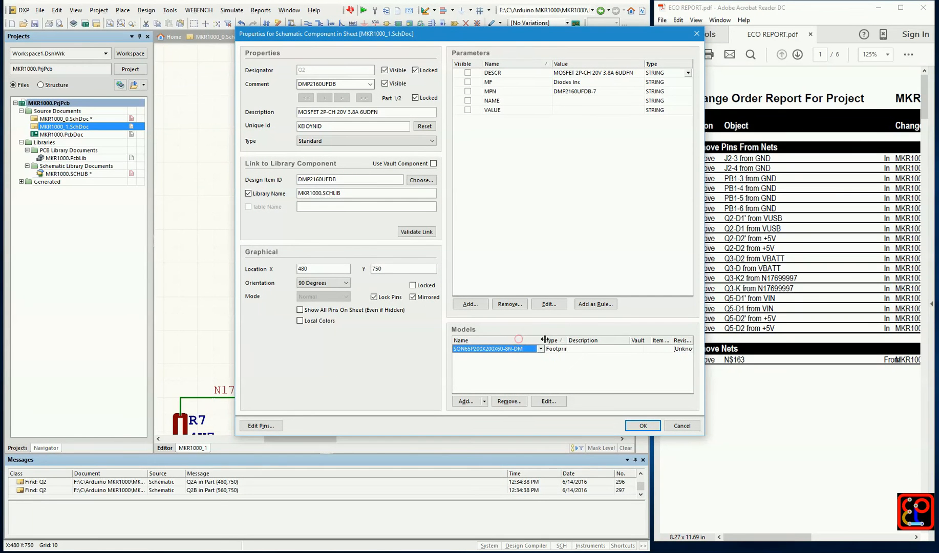
pyautogui.click(642, 426)
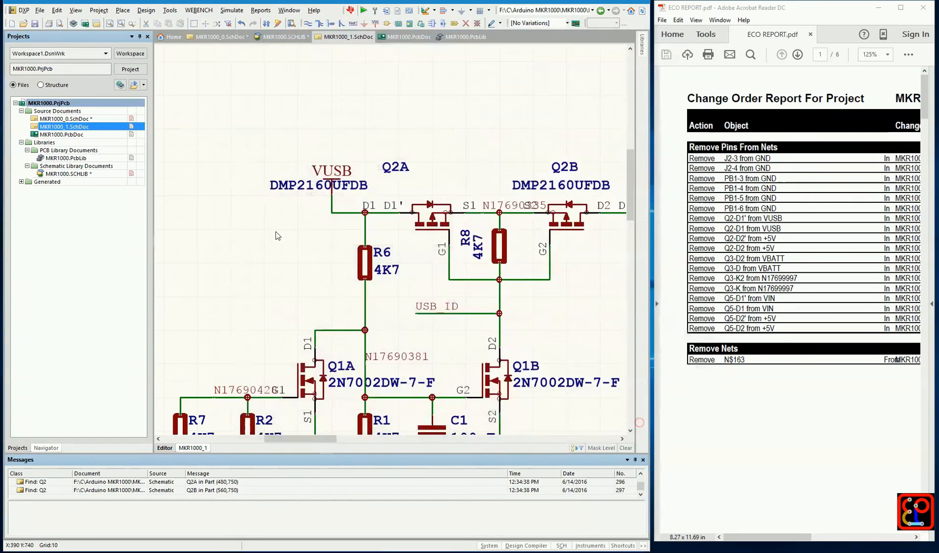
# Open the DMP2160UFDB symbol in MKR1000.SCHLIB and expand it to list its parts
pyautogui.doubleClick(71, 174)
pyautogui.click(82, 447)
pyautogui.click(54, 80)
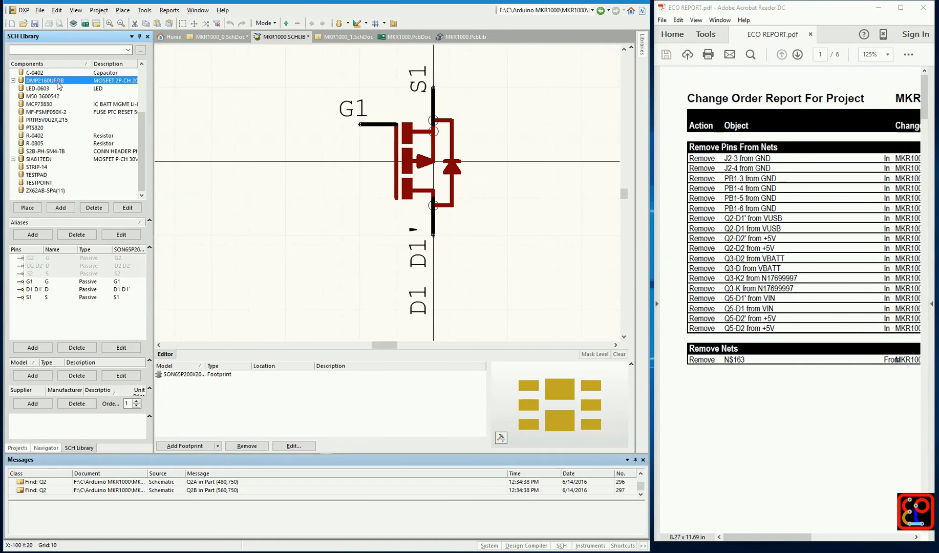
pyautogui.click(13, 81)
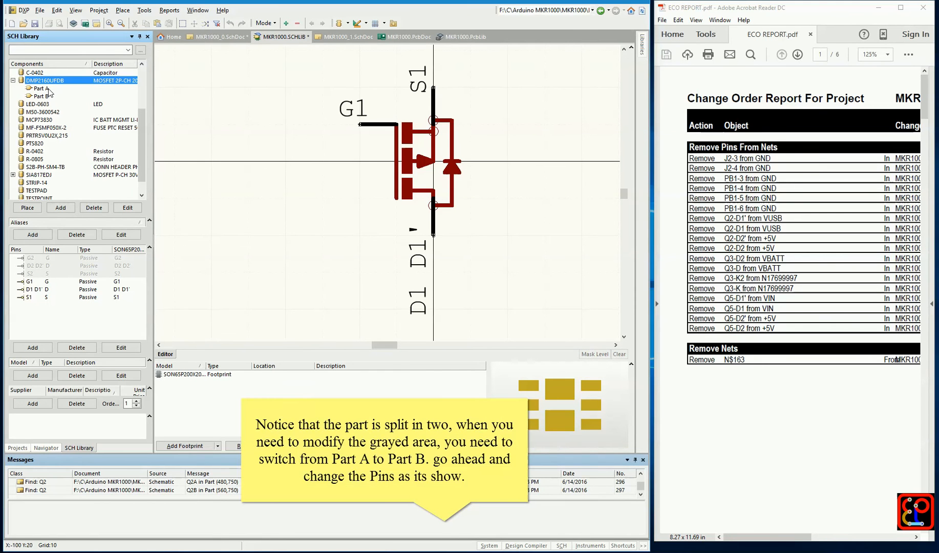
# Copy the D1 D1' pin in DMP2160UFDB's first part and paste the copy exactly over the original
pyautogui.click(39, 267)
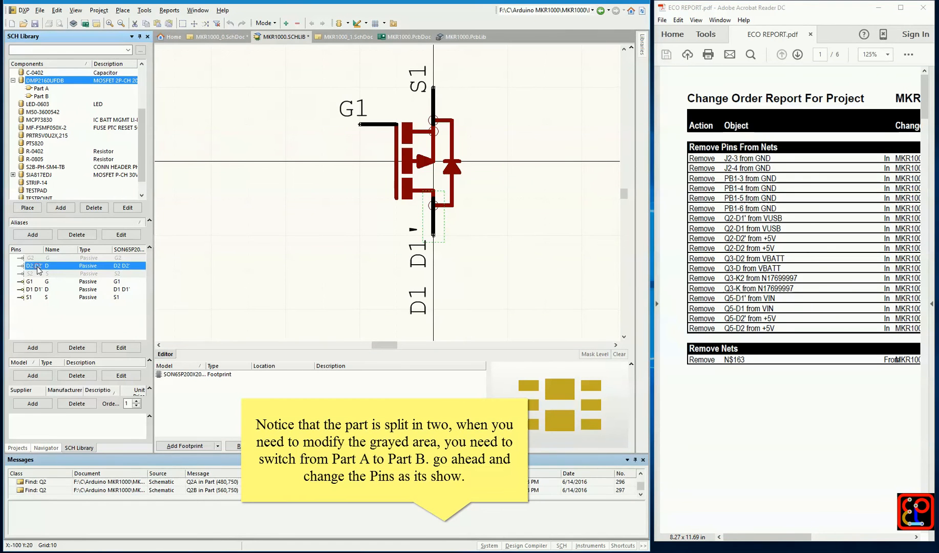
pyautogui.click(40, 289)
pyautogui.keyDown('ctrl'); pyautogui.scroll(-5, 441, 269); pyautogui.keyUp('ctrl')
pyautogui.rightClick(426, 250)
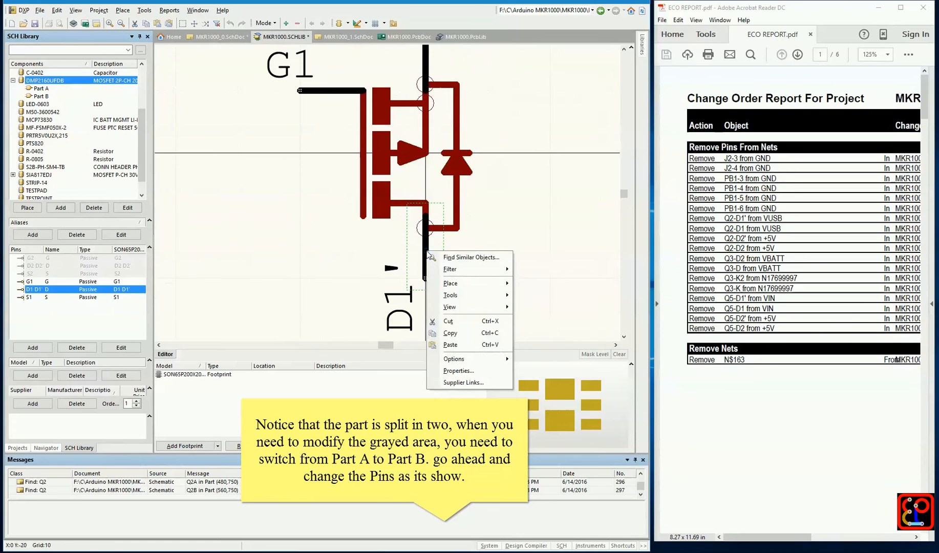
pyautogui.click(455, 333)
pyautogui.rightClick(499, 247)
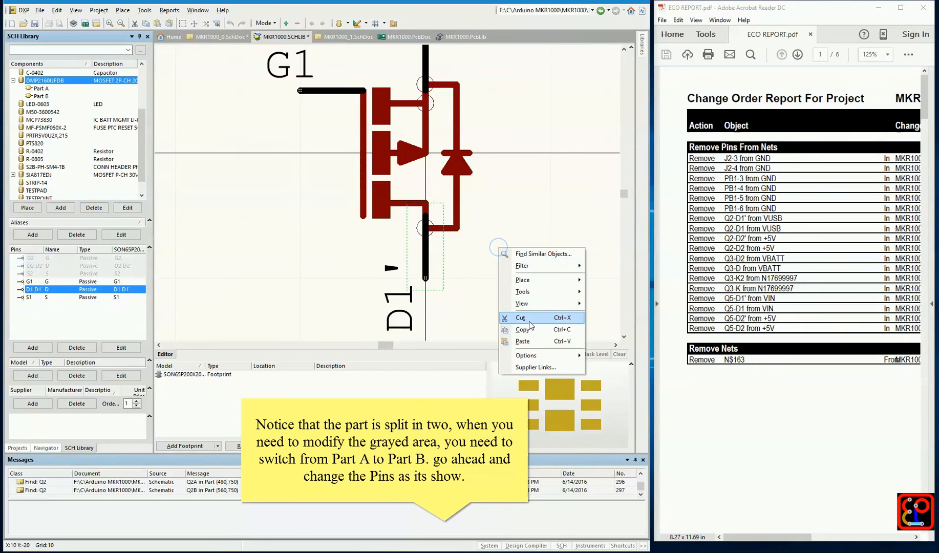
pyautogui.click(522, 341)
pyautogui.click(430, 259)
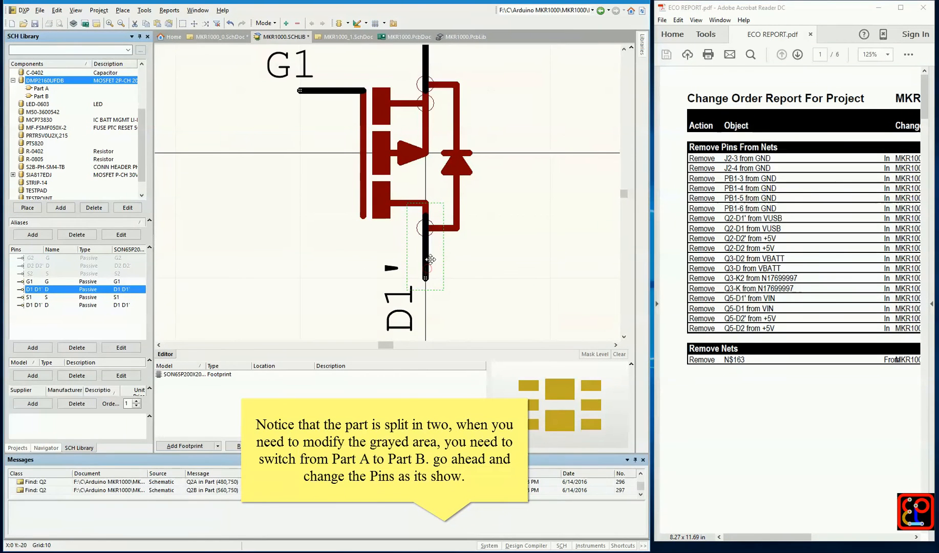
# Shorten the designator of both stacked D1 D1' pins to D1
pyautogui.doubleClick(34, 289)
pyautogui.click(371, 122)
pyautogui.press('BackSpace')
pyautogui.press('BackSpace')
pyautogui.press('BackSpace')
pyautogui.press('BackSpace')
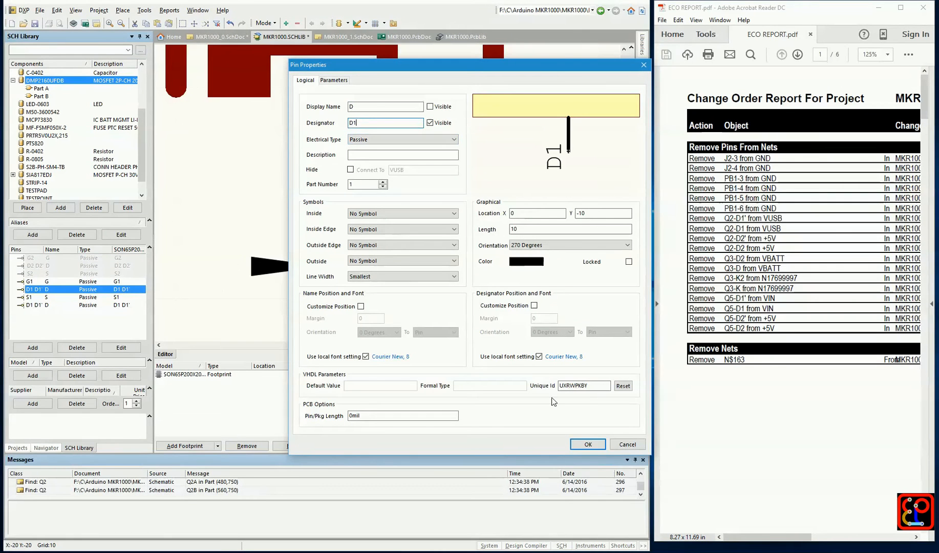
pyautogui.click(587, 444)
pyautogui.doubleClick(34, 305)
pyautogui.click(371, 122)
pyautogui.press('BackSpace')
pyautogui.press('BackSpace')
pyautogui.press('BackSpace')
pyautogui.press('BackSpace')
pyautogui.click(588, 444)
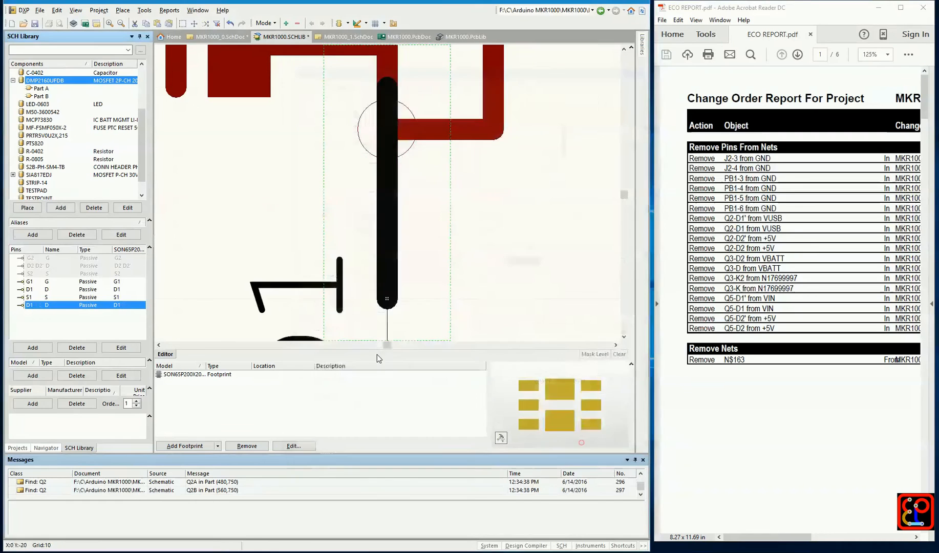
# In Part B of DMP2160UFDB, copy the D2 D2' pin and paste the copy exactly over the original
pyautogui.click(41, 89)
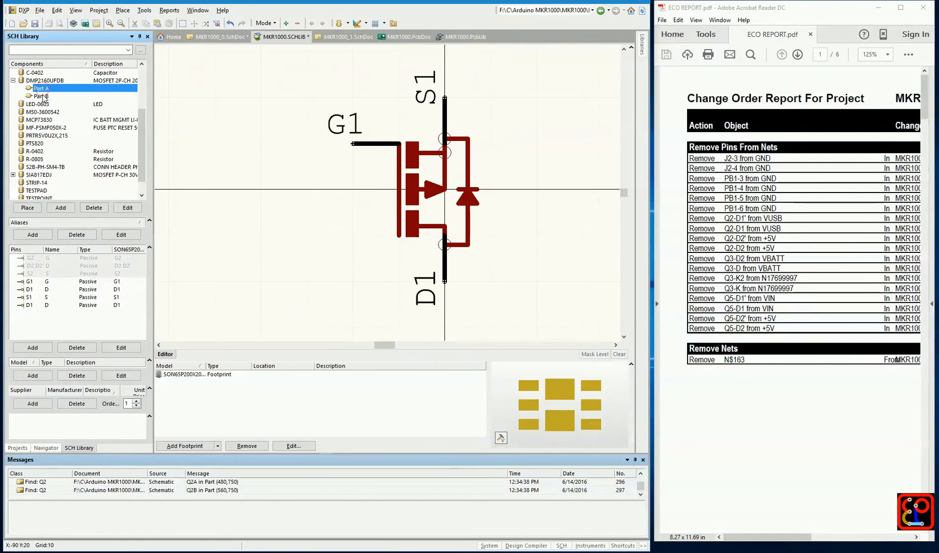
pyautogui.click(42, 96)
pyautogui.click(36, 299)
pyautogui.rightClick(400, 237)
pyautogui.click(433, 323)
pyautogui.keyDown('ctrl'); pyautogui.scroll(-4, 488, 277); pyautogui.keyUp('ctrl')
pyautogui.click(540, 219)
pyautogui.rightClick(540, 218)
pyautogui.click(556, 310)
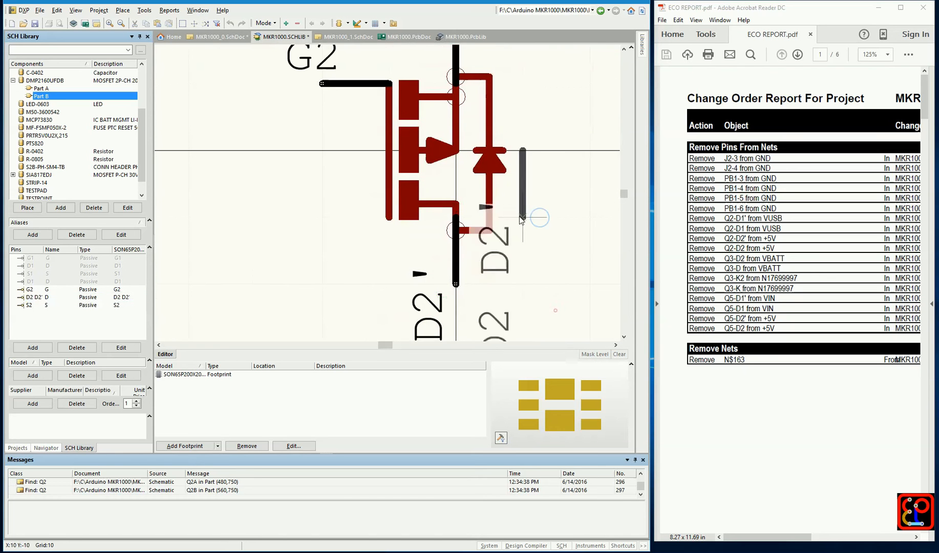
pyautogui.click(456, 263)
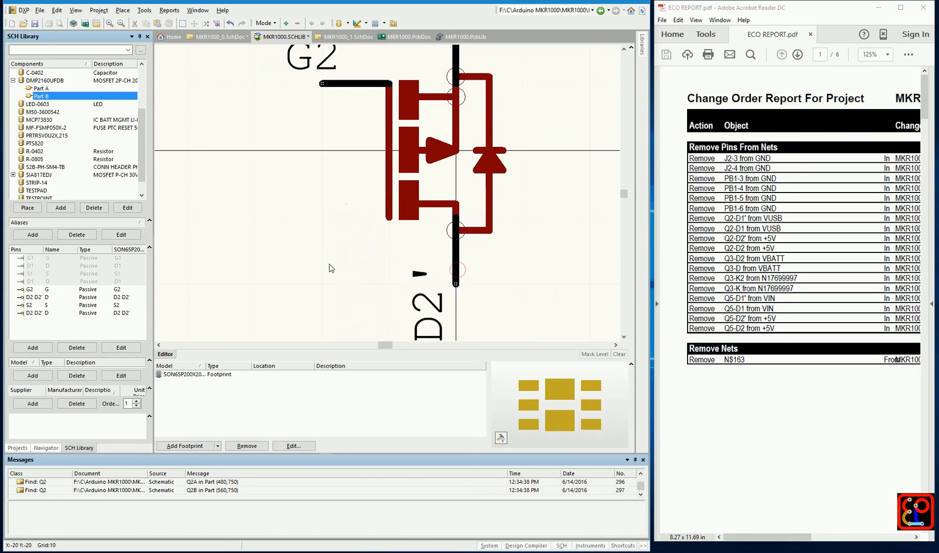
# Shorten the designator of both stacked D2 D2' pins in Part B of DMP2160UFDB to D2
pyautogui.keyDown('ctrl'); pyautogui.scroll(-3, 331, 269); pyautogui.keyUp('ctrl')
pyautogui.click(36, 297)
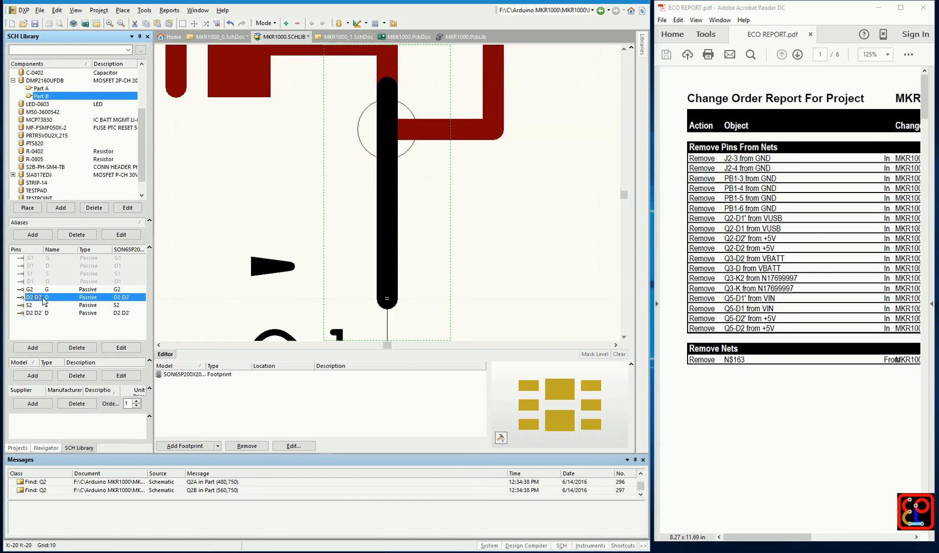
pyautogui.doubleClick(39, 297)
pyautogui.moveTo(349, 123); pyautogui.dragTo(375, 122)
pyautogui.press('BackSpace')
pyautogui.press('BackSpace')
pyautogui.press('BackSpace')
pyautogui.press('BackSpace')
pyautogui.click(588, 445)
pyautogui.doubleClick(33, 313)
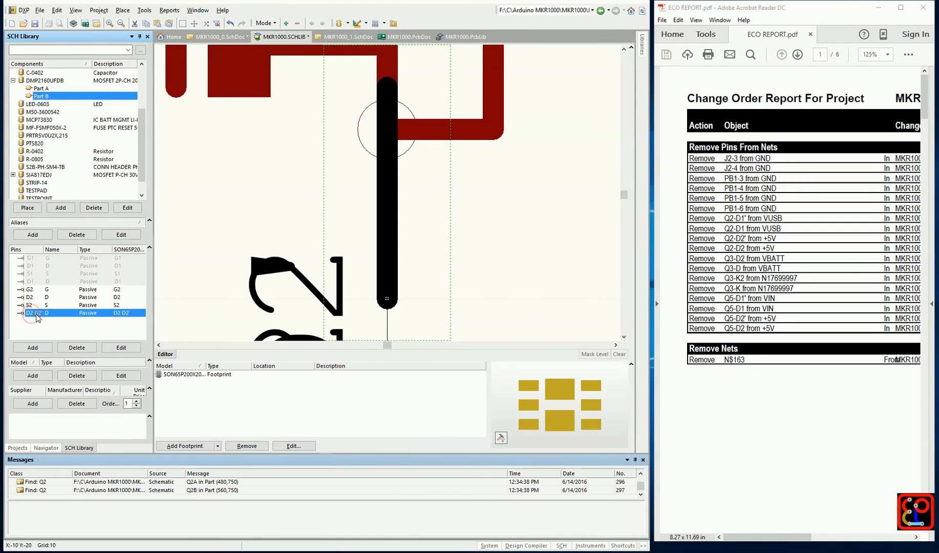
pyautogui.moveTo(349, 123); pyautogui.dragTo(372, 123)
pyautogui.write('D2')
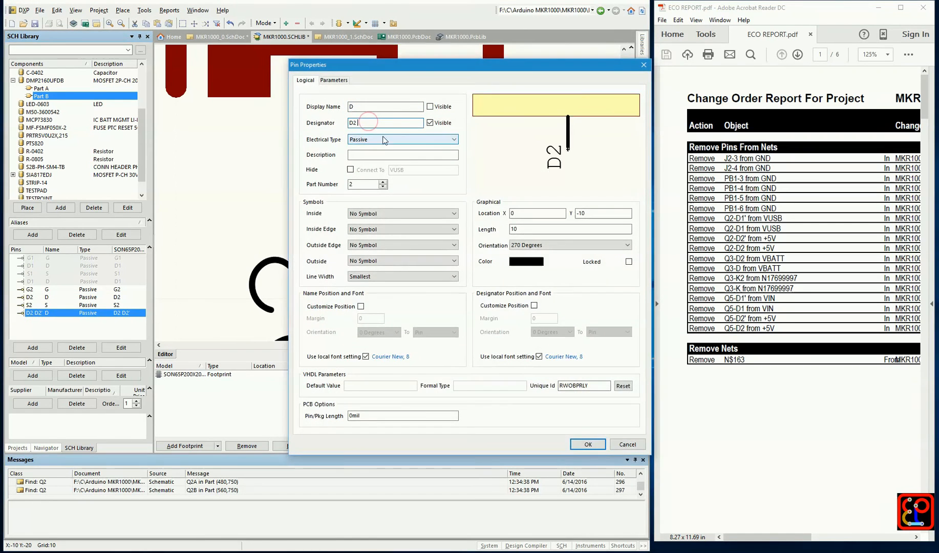
pyautogui.click(588, 445)
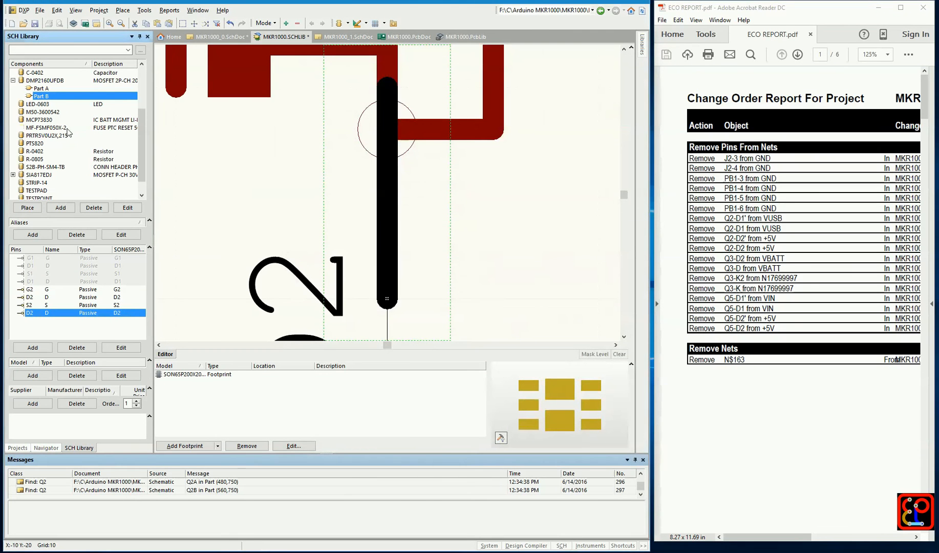
# Update the schematic sheets with the edited DMP2160UFDB symbol
pyautogui.rightClick(56, 85)
pyautogui.click(79, 97)
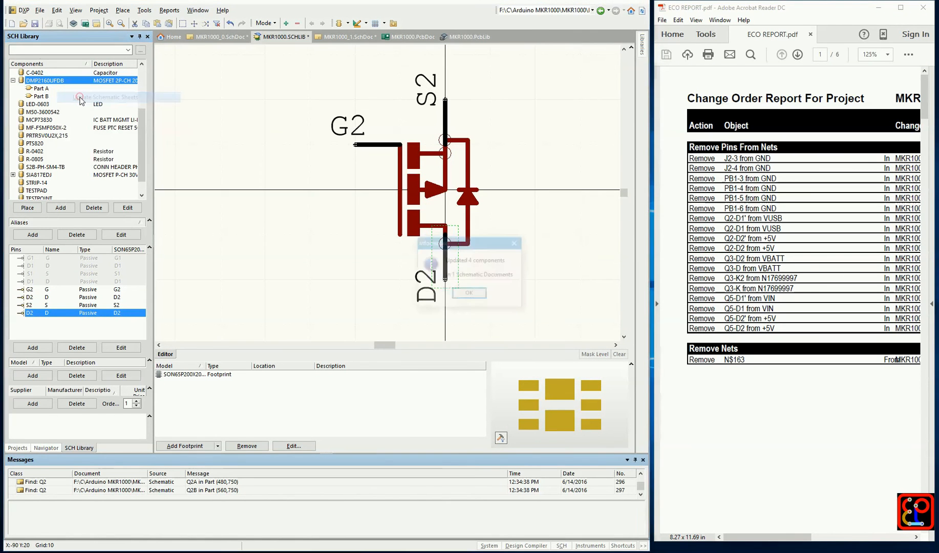
pyautogui.click(470, 294)
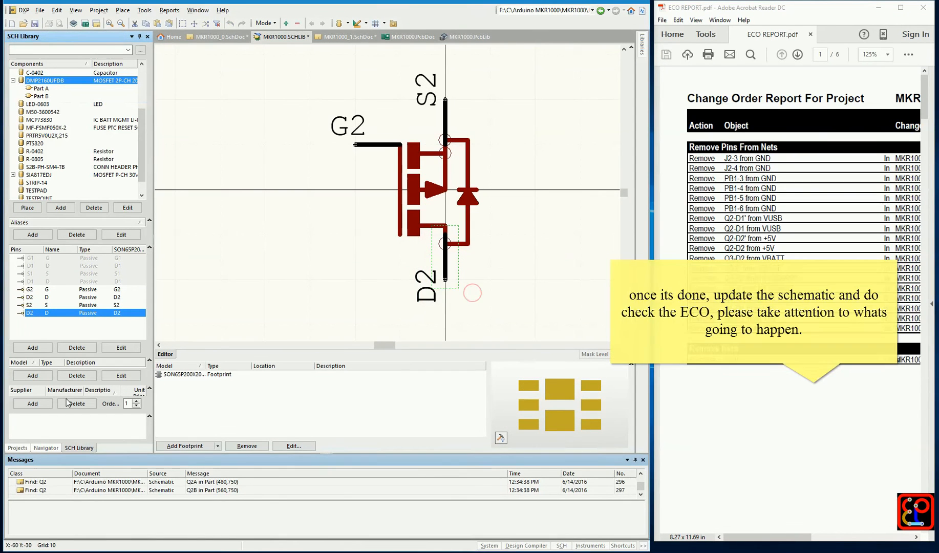
# From MKR1000_0.SchDoc, generate the change order for MKR1000.PcbDoc, examine its Remove Pins From Nets entries for Q2, and close it without executing
pyautogui.click(18, 448)
pyautogui.doubleClick(86, 123)
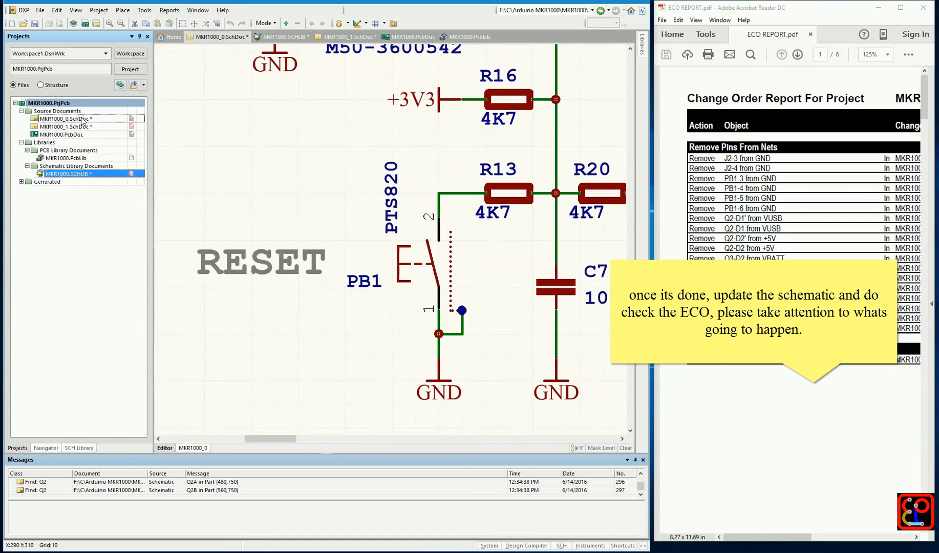
pyautogui.click(146, 11)
pyautogui.click(169, 34)
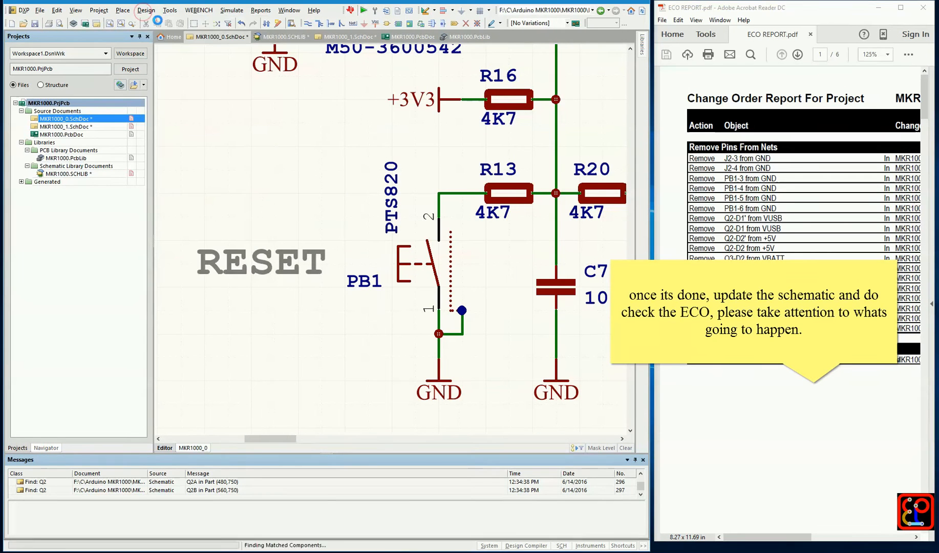
pyautogui.click(493, 296)
pyautogui.click(597, 379)
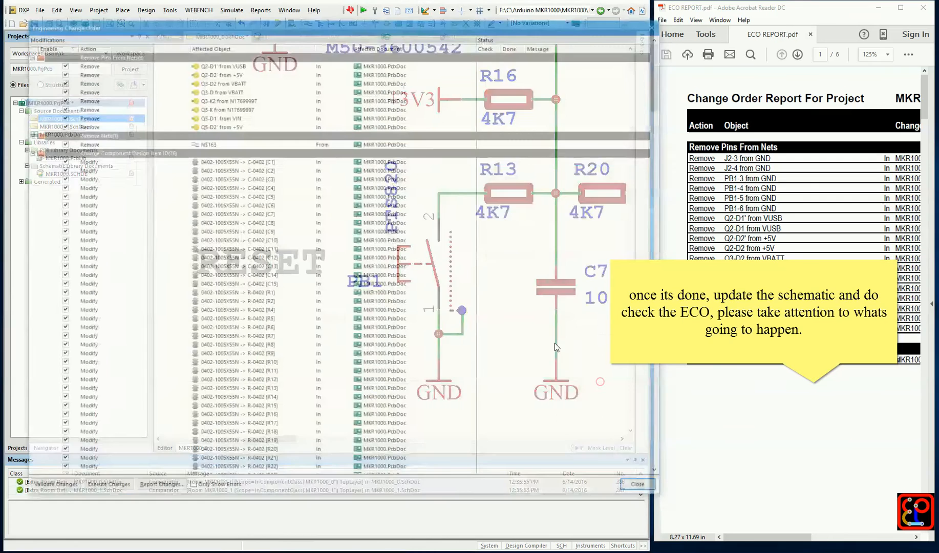
pyautogui.click(214, 64)
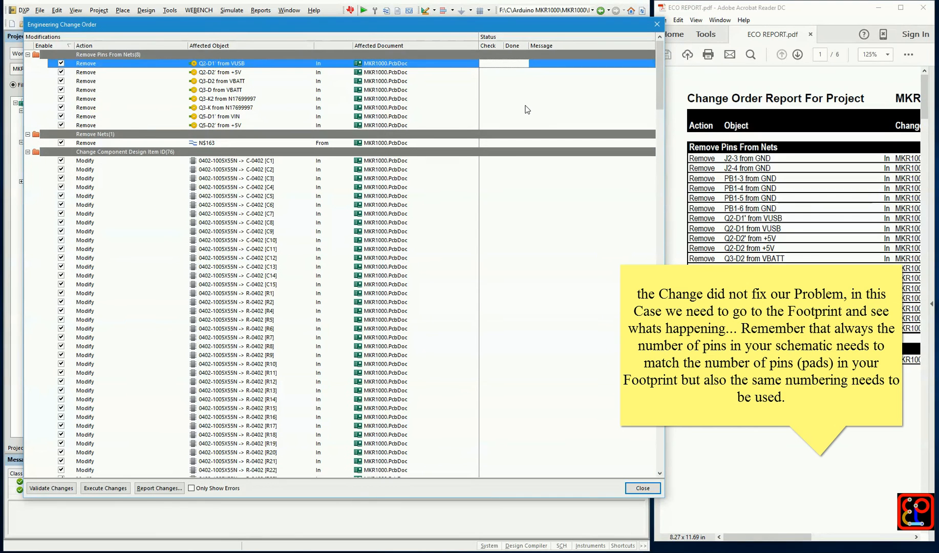
pyautogui.click(657, 25)
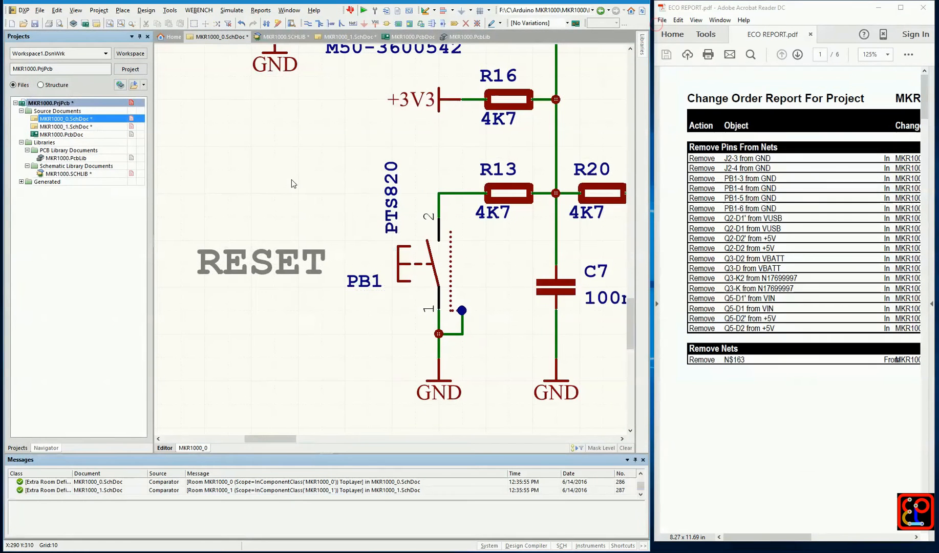
# Check which footprint model is assigned to Q2A in MKR1000_1.SchDoc
pyautogui.click(65, 126)
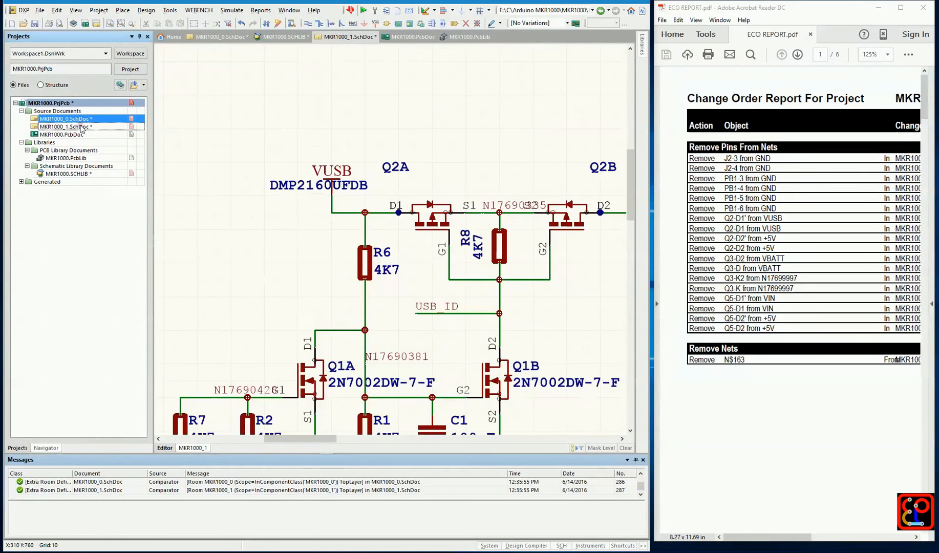
pyautogui.doubleClick(426, 204)
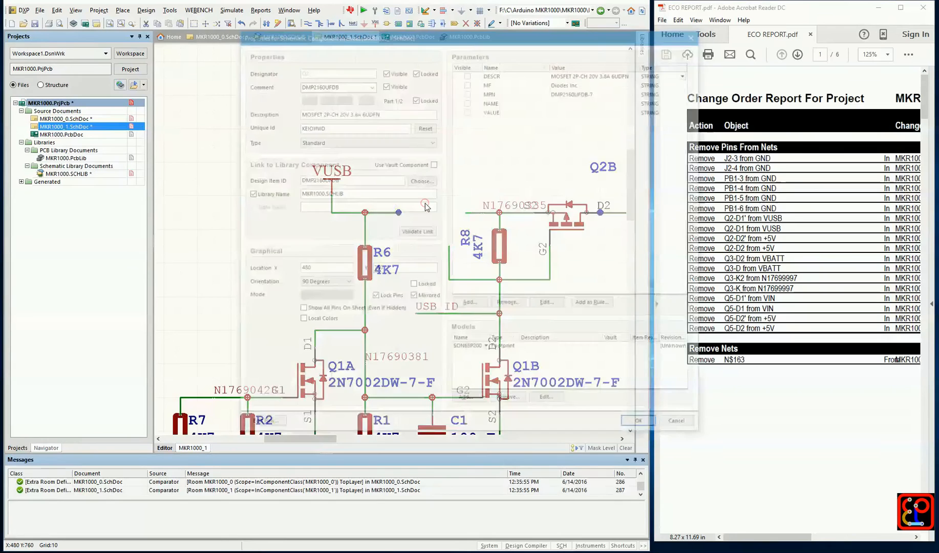
pyautogui.click(495, 348)
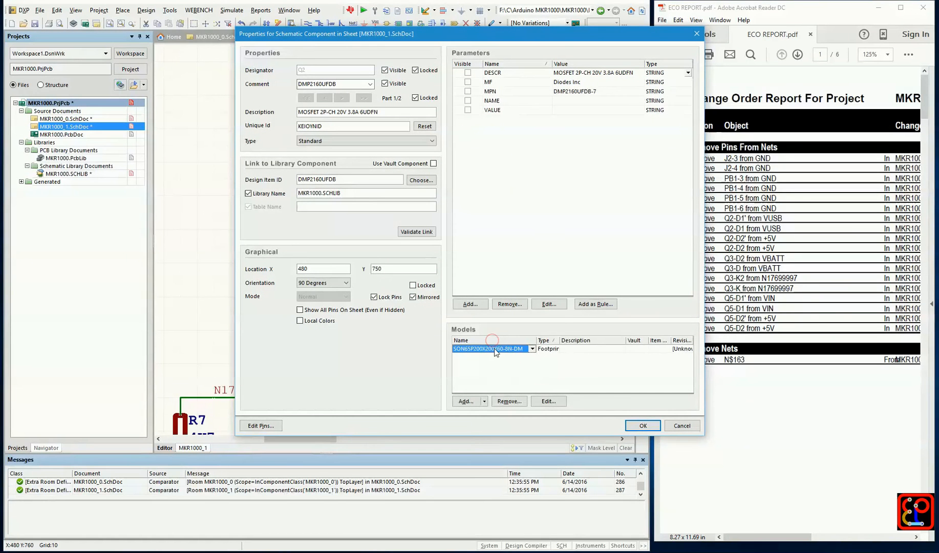
pyautogui.click(643, 426)
# Open MKR1000.PcbLib, widen the component name column and display the SON65P200X200X60-8N-DM footprint
pyautogui.doubleClick(66, 158)
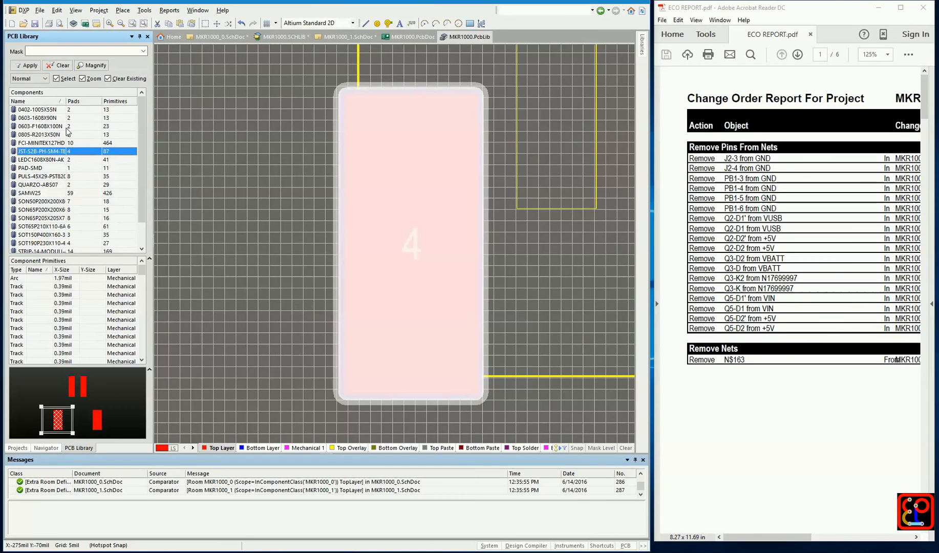
pyautogui.moveTo(67, 102); pyautogui.dragTo(101, 103)
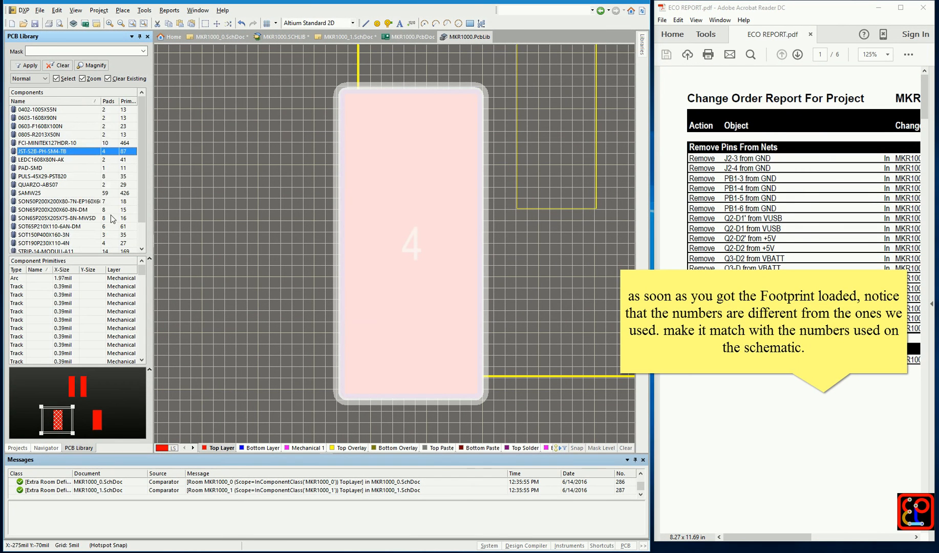
pyautogui.scroll(-1, 75, 238)
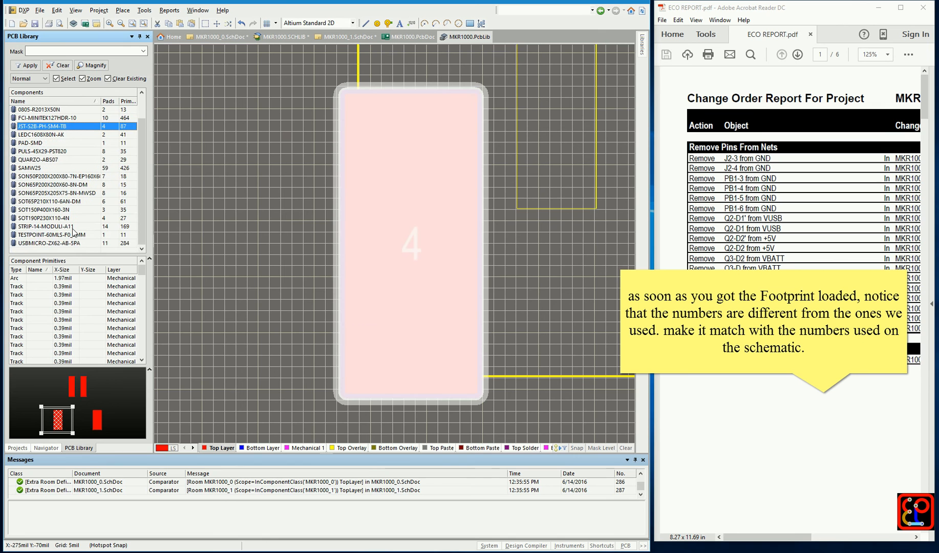
pyautogui.click(77, 185)
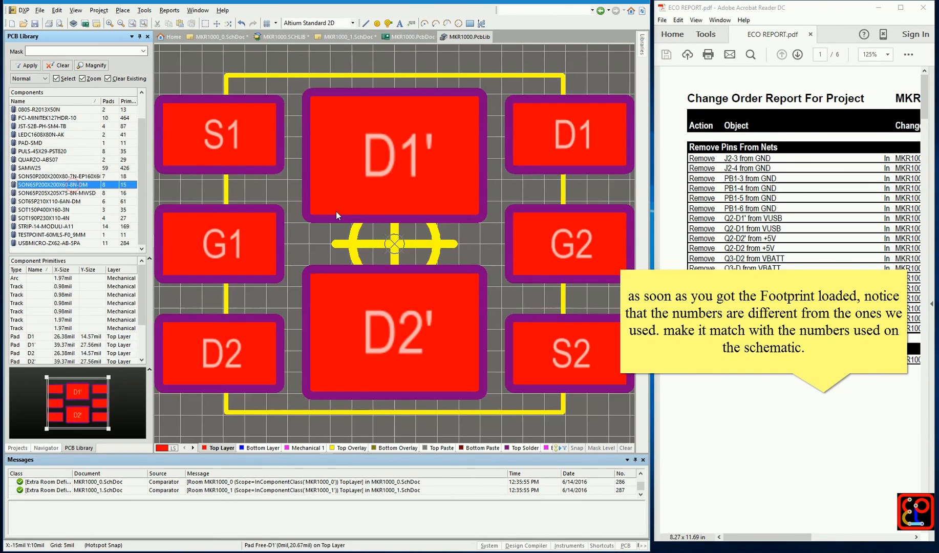
# In the SON65P200X200X60-8N-DM footprint, change the designator of the large D1' pad to D1 and the large D2' pad to D2
pyautogui.click(349, 193)
pyautogui.click(522, 173)
pyautogui.click(429, 297)
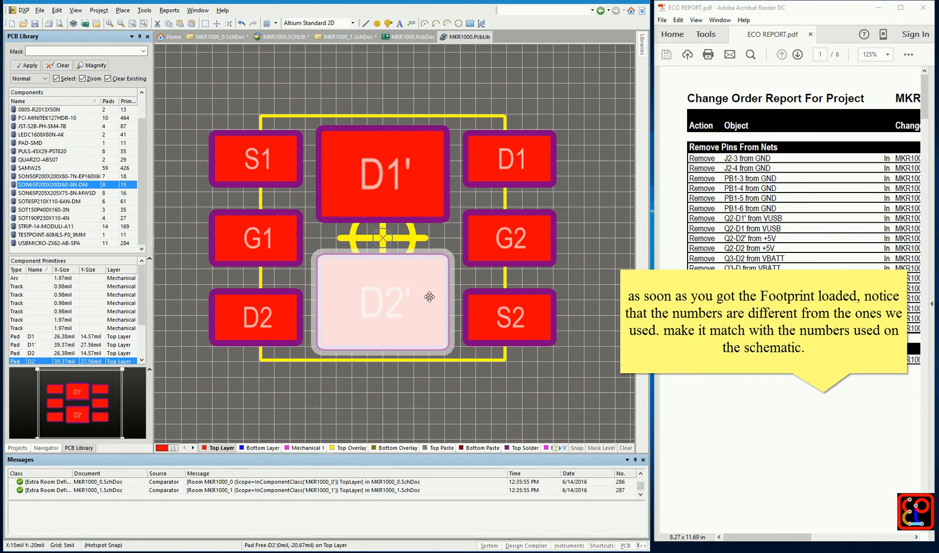
pyautogui.click(277, 321)
pyautogui.click(185, 250)
pyautogui.doubleClick(430, 184)
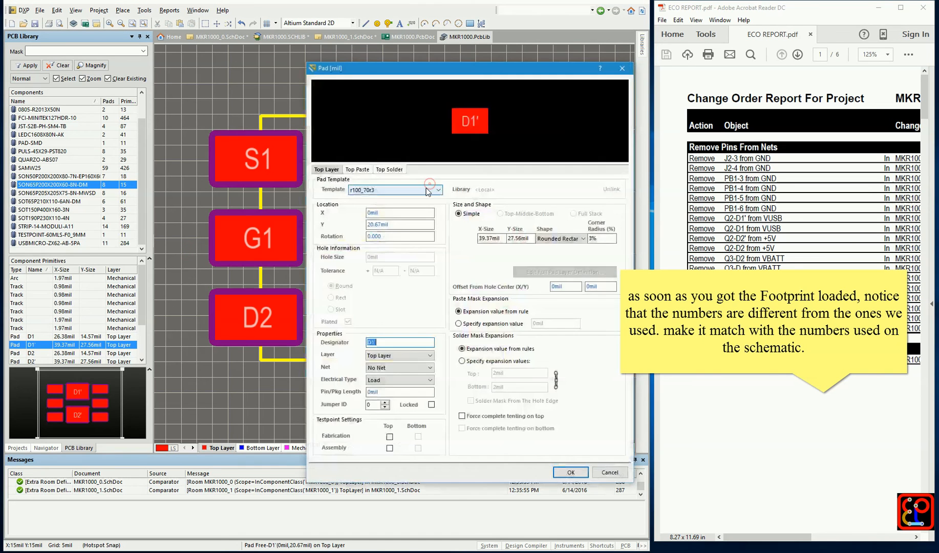
pyautogui.press('BackSpace')
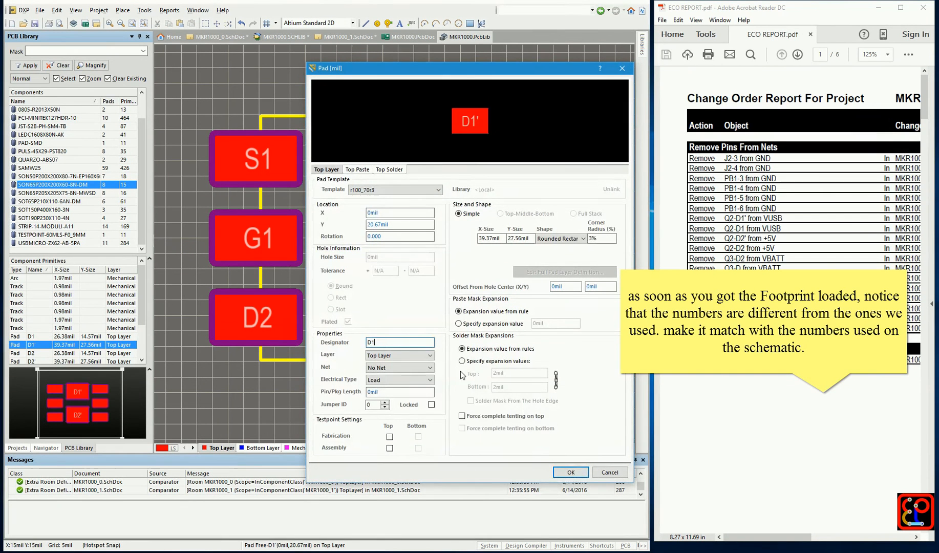
pyautogui.click(571, 473)
pyautogui.doubleClick(361, 320)
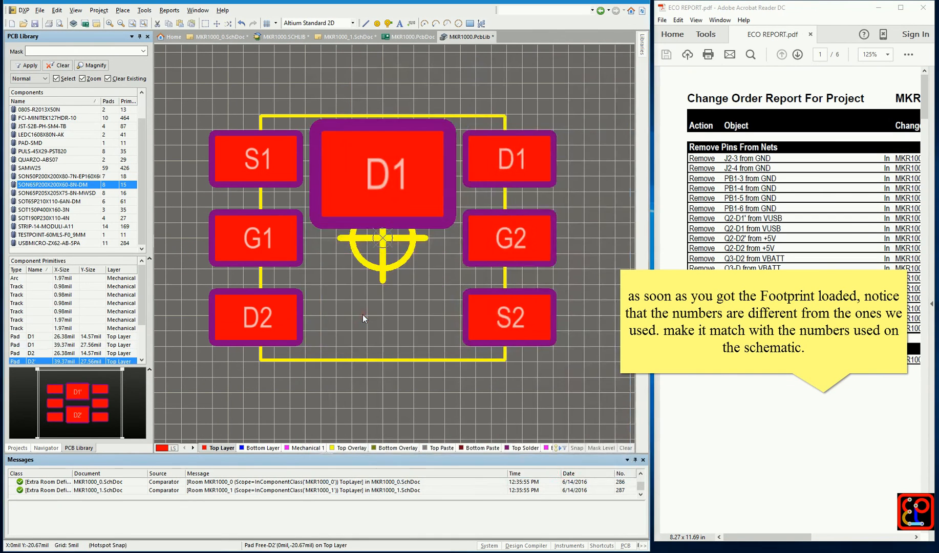
pyautogui.click(385, 342)
pyautogui.press('BackSpace')
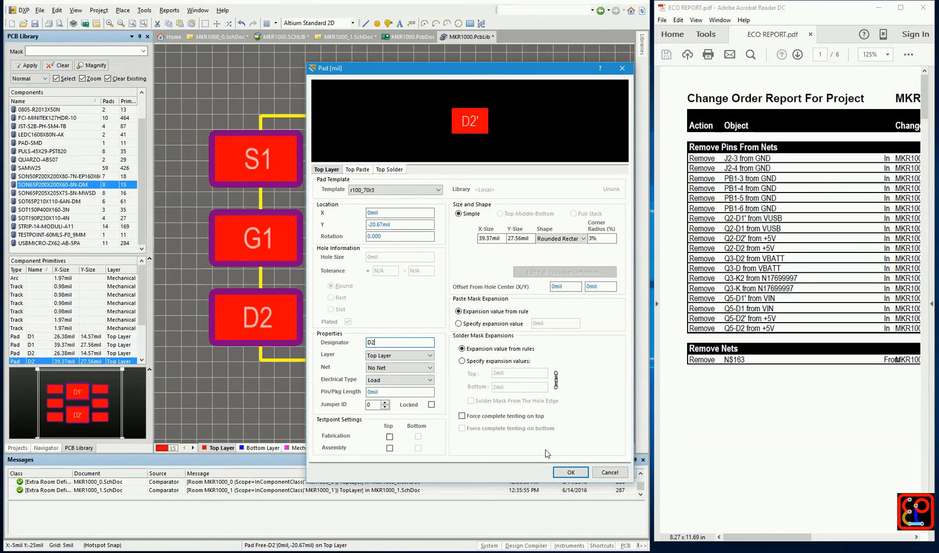
pyautogui.click(570, 472)
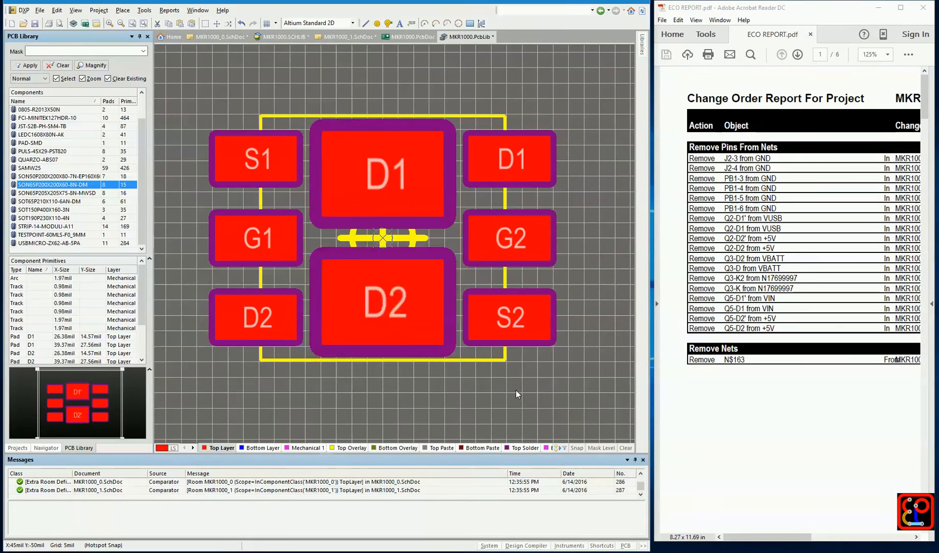
# Try to update the PCB with the SON65P200X200X60-8N-DM footprint, keeping all update options enabled
pyautogui.rightClick(71, 188)
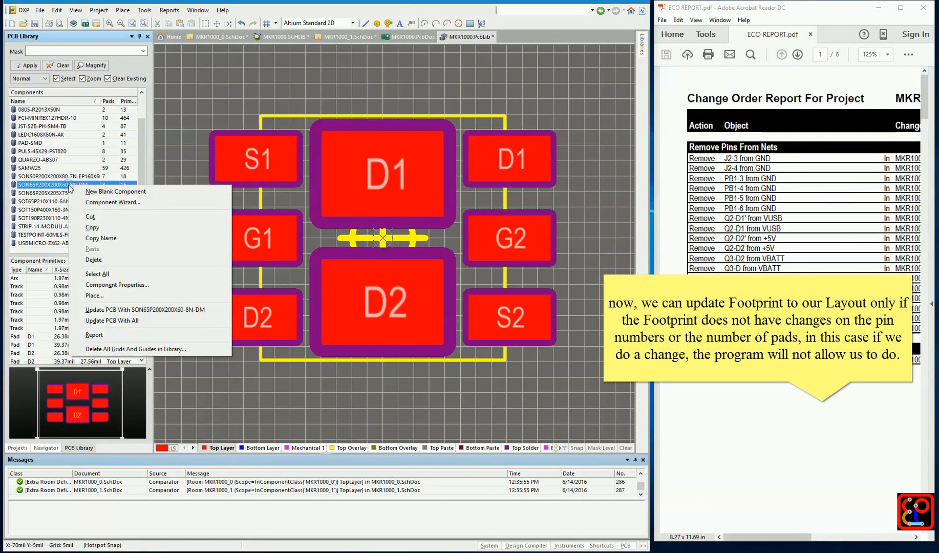
pyautogui.click(135, 310)
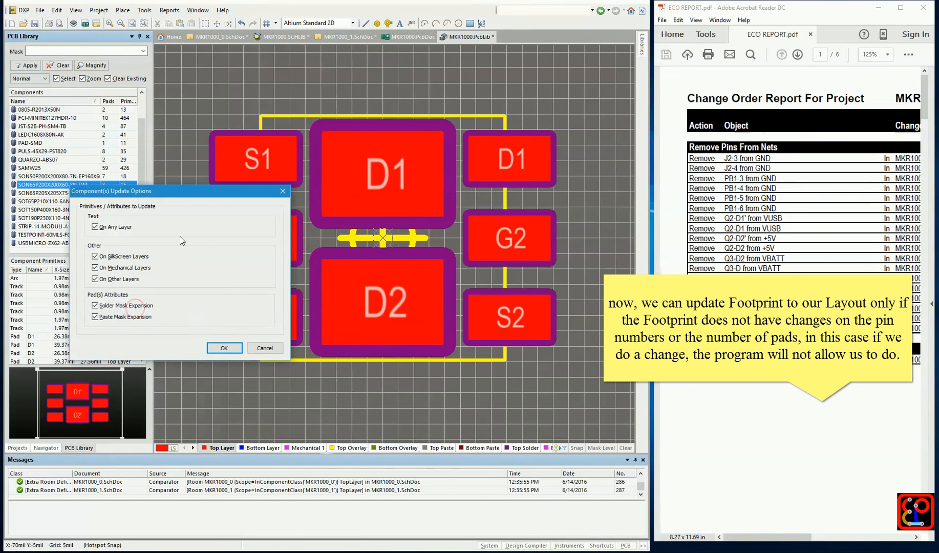
pyautogui.click(224, 348)
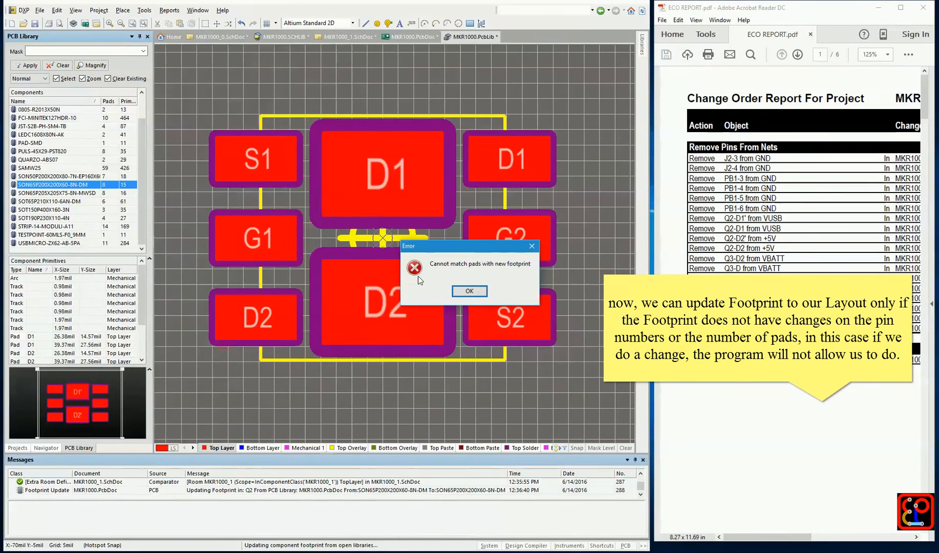
pyautogui.moveTo(463, 251); pyautogui.dragTo(444, 248)
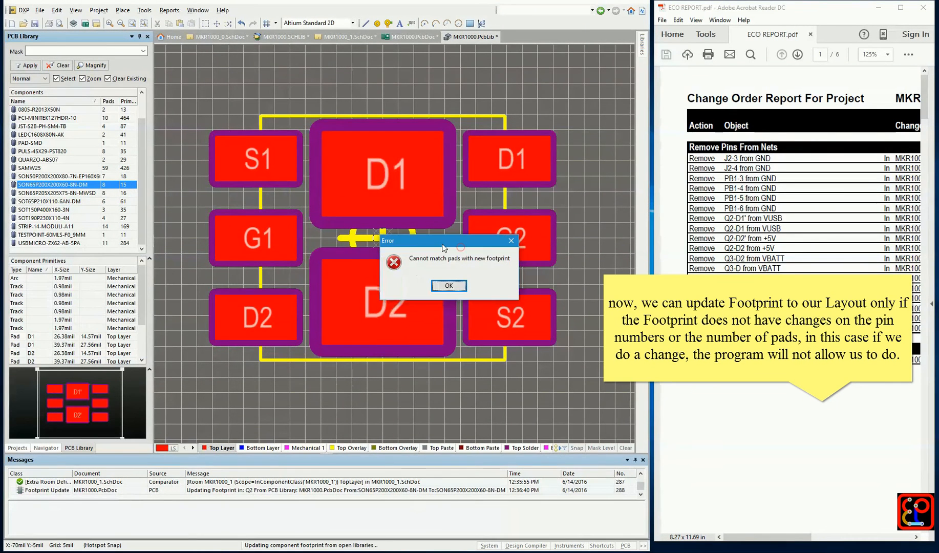
pyautogui.click(453, 287)
pyautogui.click(466, 292)
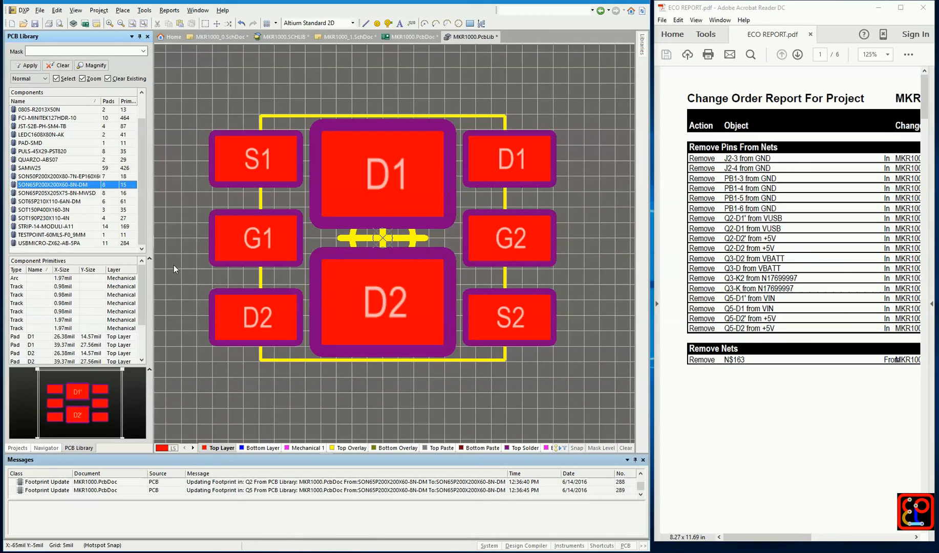
# In MKR1000_1.SchDoc, find and select every part in the project documents with Q2A's description, MOSFET 2P-CH 20V 3.8A 6UDFN
pyautogui.click(18, 448)
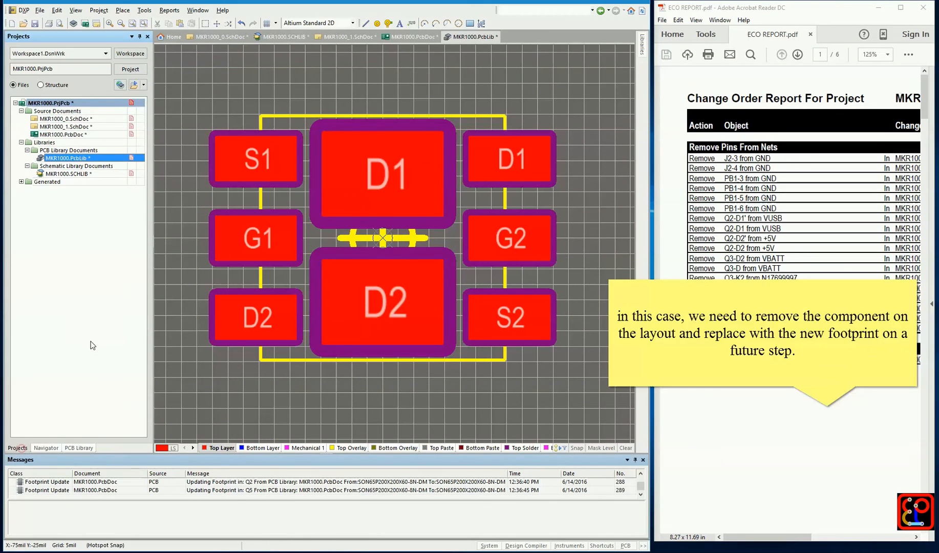
pyautogui.click(105, 121)
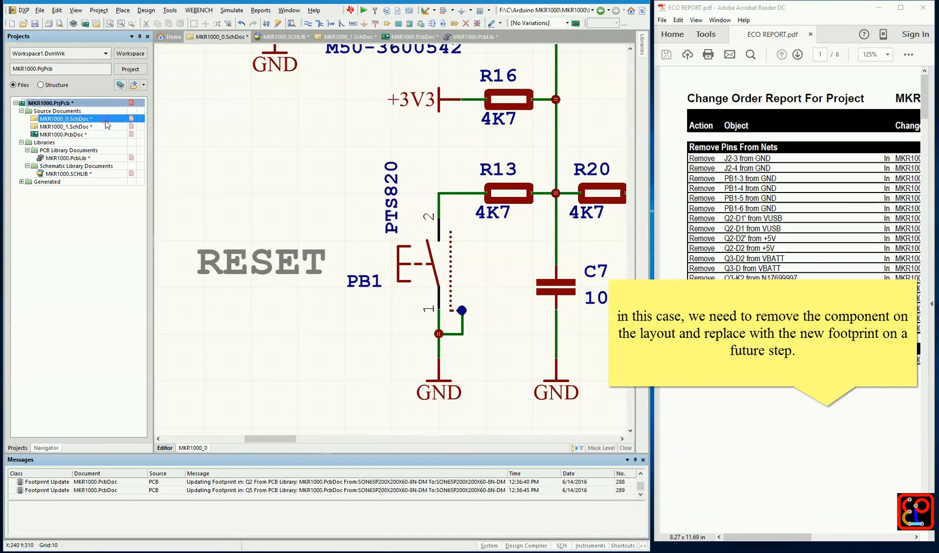
pyautogui.click(103, 127)
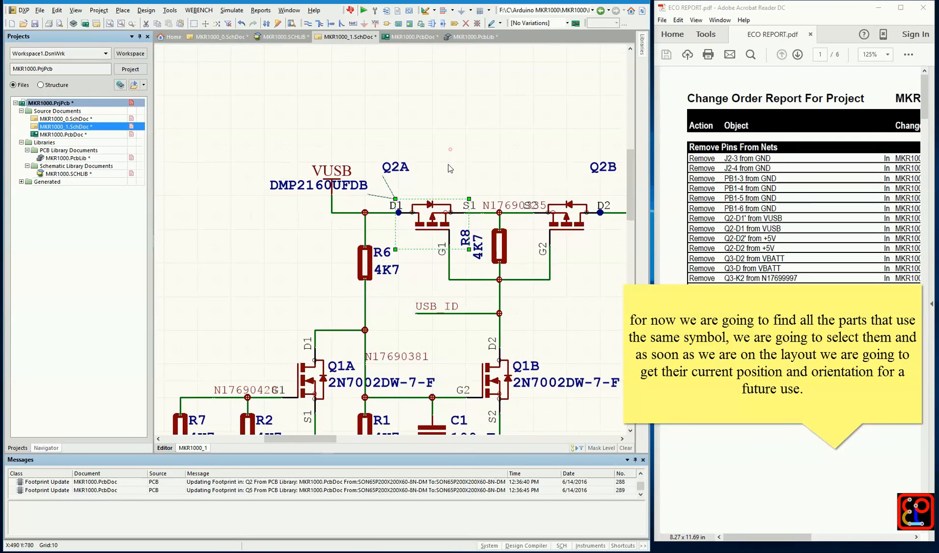
pyautogui.rightClick(433, 211)
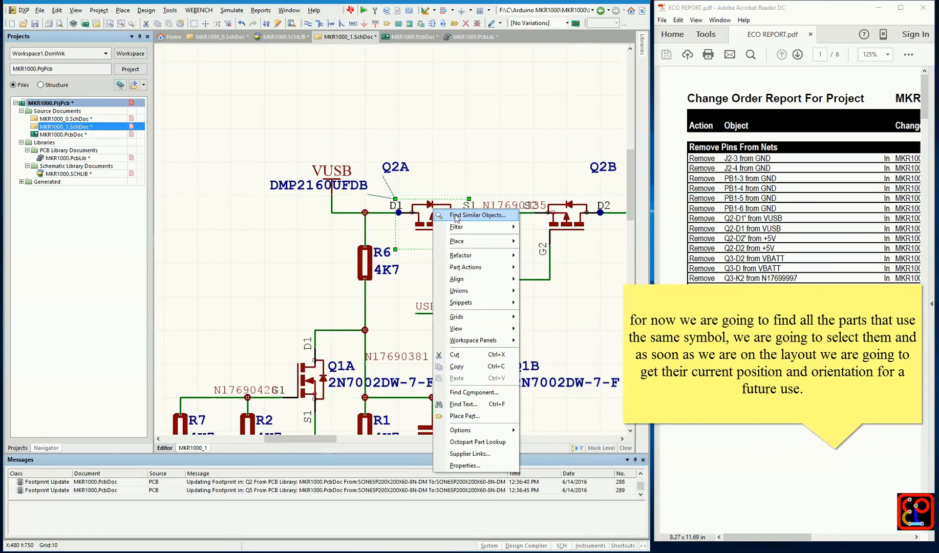
pyautogui.click(456, 216)
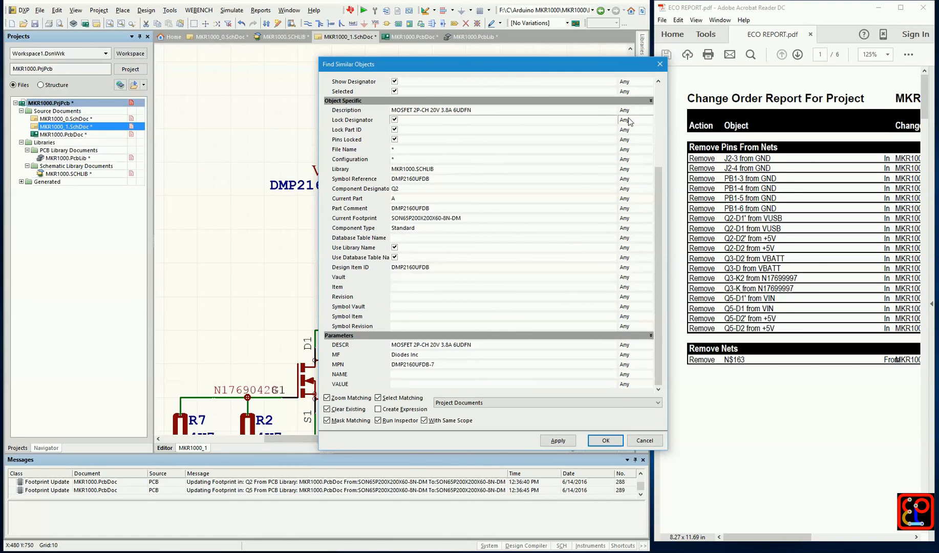
pyautogui.moveTo(660, 173)
pyautogui.mouseDown()
pyautogui.moveTo(662, 92)
pyautogui.moveTo(662, 159)
pyautogui.mouseUp()
pyautogui.click(633, 130)
pyautogui.click(570, 294)
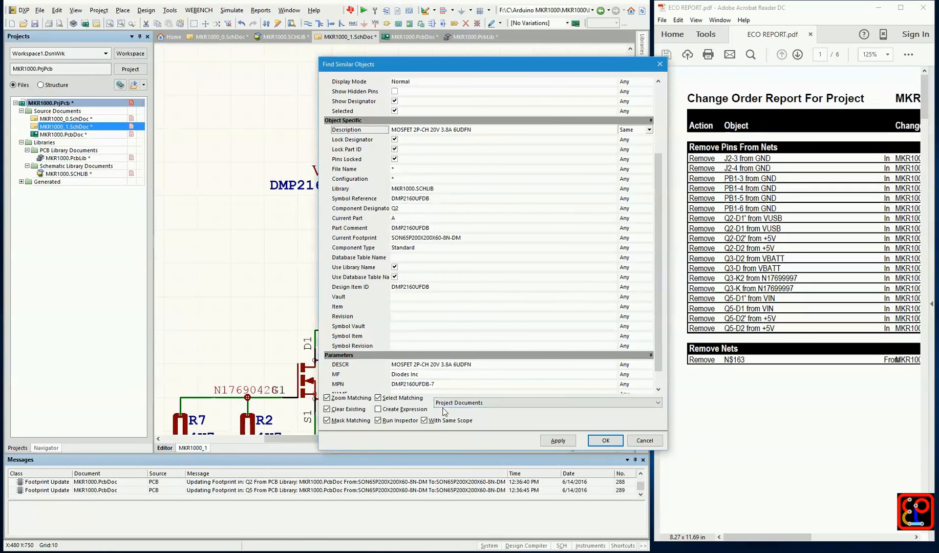
pyautogui.click(605, 441)
pyautogui.click(802, 78)
pyautogui.keyDown('ctrl'); pyautogui.scroll(-2, 432, 150); pyautogui.keyUp('ctrl')
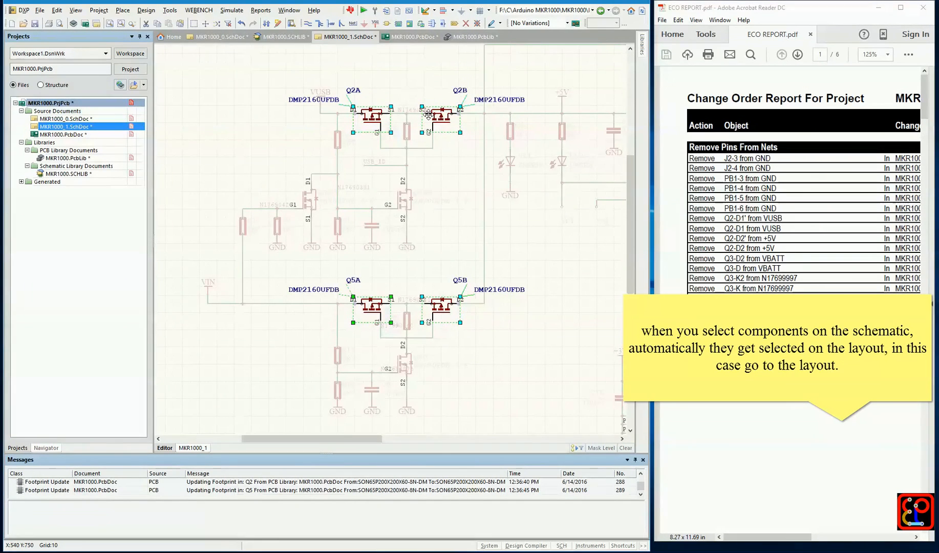
# Open MKR1000.PcbDoc and configure the view to show only the Top and Bottom signal layers
pyautogui.click(98, 134)
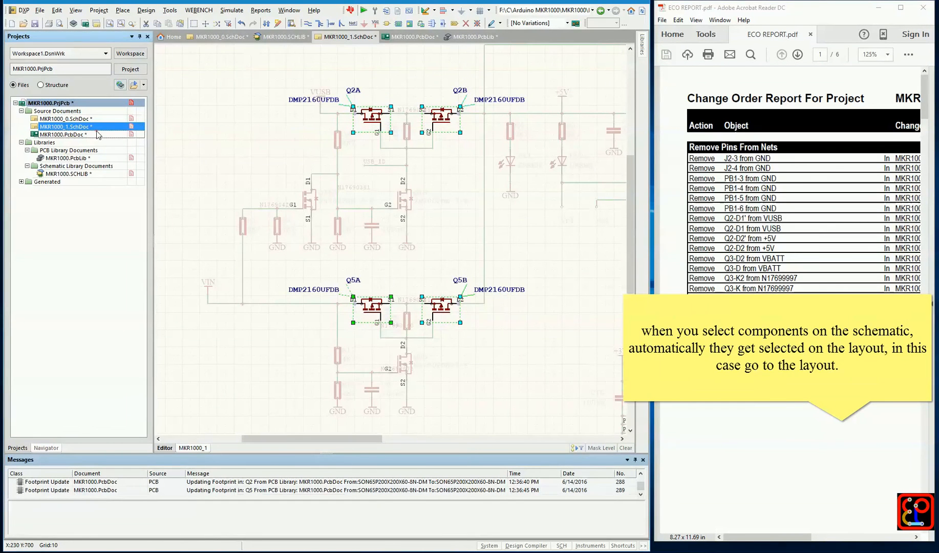
pyautogui.keyDown('ctrl'); pyautogui.scroll(3, 465, 196); pyautogui.keyUp('ctrl')
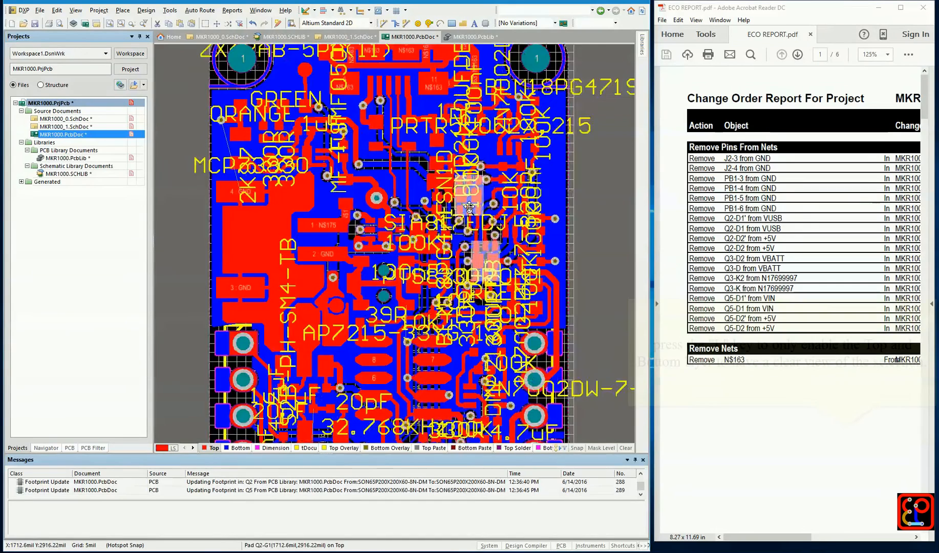
pyautogui.keyDown('ctrl'); pyautogui.scroll(-3, 469, 252); pyautogui.keyUp('ctrl')
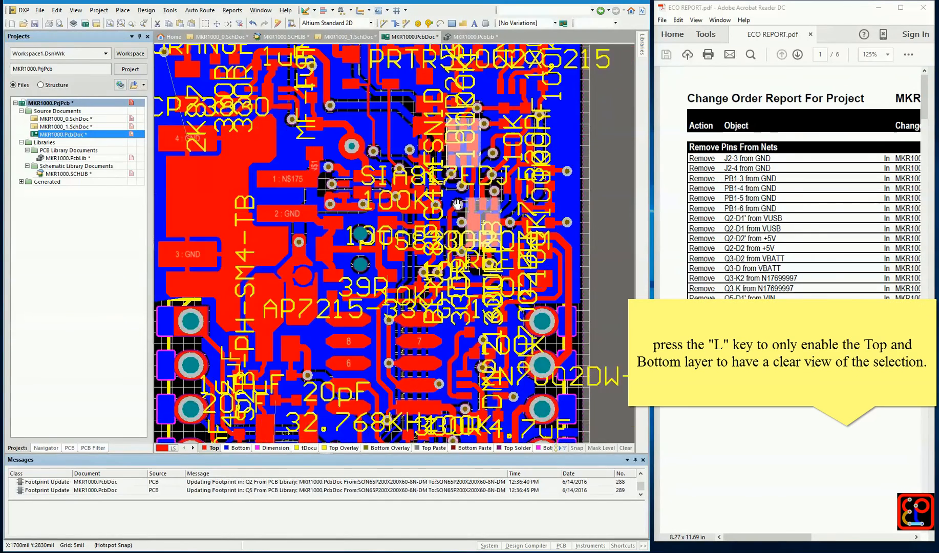
pyautogui.press('l')
pyautogui.click(415, 459)
pyautogui.click(433, 57)
pyautogui.click(432, 67)
pyautogui.click(433, 66)
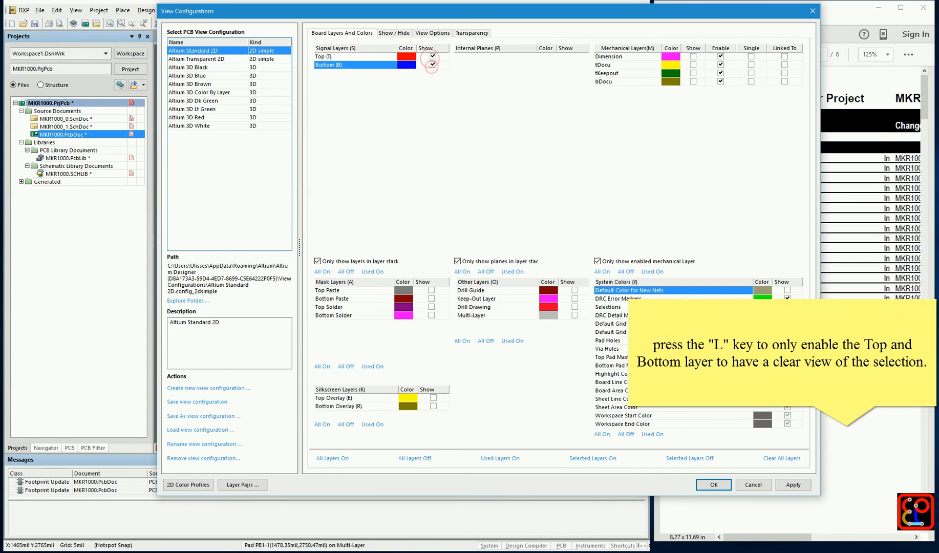
pyautogui.click(713, 486)
# Hide the Bottom layer so that only Top layer copper is displayed around the selected transistors
pyautogui.keyDown('ctrl'); pyautogui.scroll(2, 494, 228); pyautogui.keyUp('ctrl')
pyautogui.keyDown('ctrl'); pyautogui.scroll(2, 490, 252); pyautogui.keyUp('ctrl')
pyautogui.press('l')
pyautogui.click(433, 66)
pyautogui.click(713, 485)
pyautogui.keyDown('ctrl'); pyautogui.scroll(3, 510, 209); pyautogui.keyUp('ctrl')
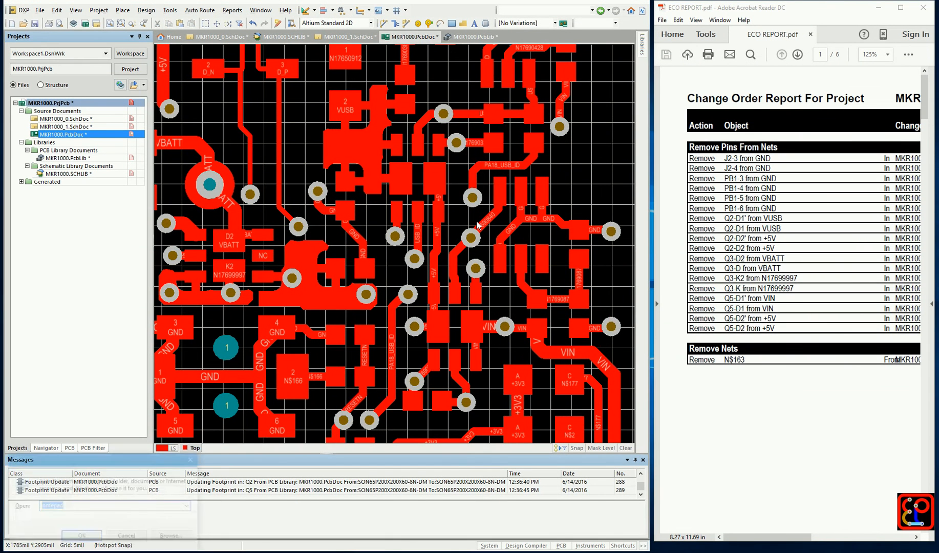
# Open Notepad and place its resized window over the ECO report, beside the PCB layout
pyautogui.press('super+r')
pyautogui.press('Return')
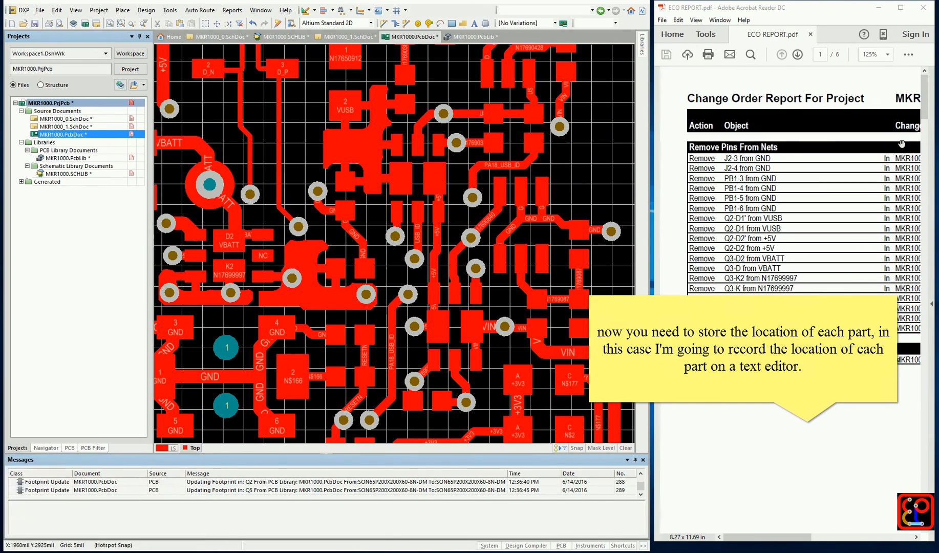
pyautogui.moveTo(759, 166)
pyautogui.mouseDown()
pyautogui.moveTo(838, 145)
pyautogui.moveTo(933, 139)
pyautogui.mouseUp()
pyautogui.moveTo(482, 353); pyautogui.dragTo(681, 404)
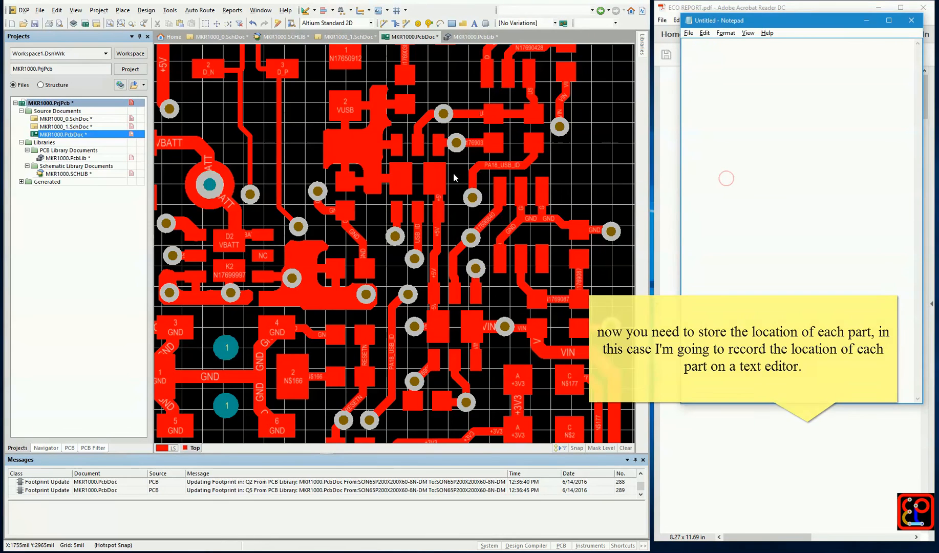
# Copy component Q2's designator and its 90.000 rotation from the layout into the Notepad file
pyautogui.click(429, 156)
pyautogui.doubleClick(429, 157)
pyautogui.click(475, 96)
pyautogui.click(733, 95)
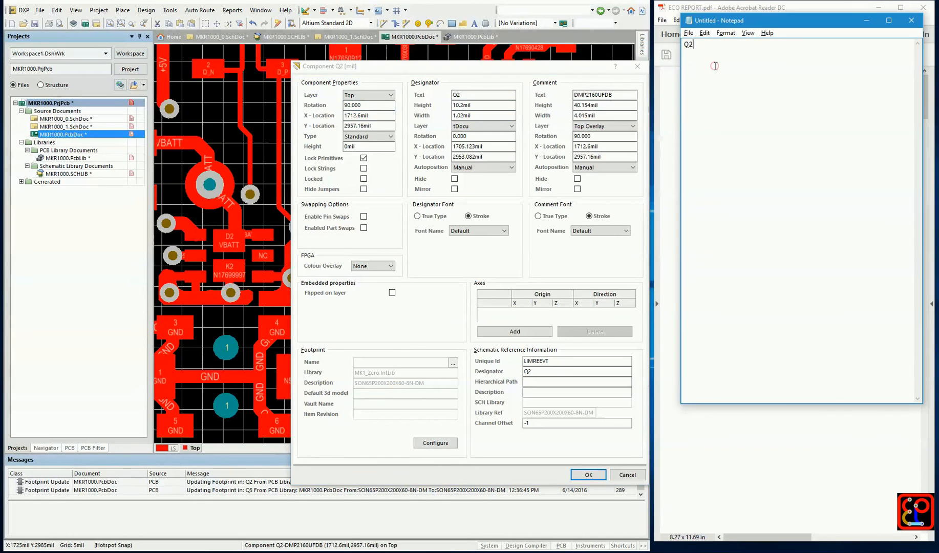
pyautogui.write('90.000')
pyautogui.press('Return')
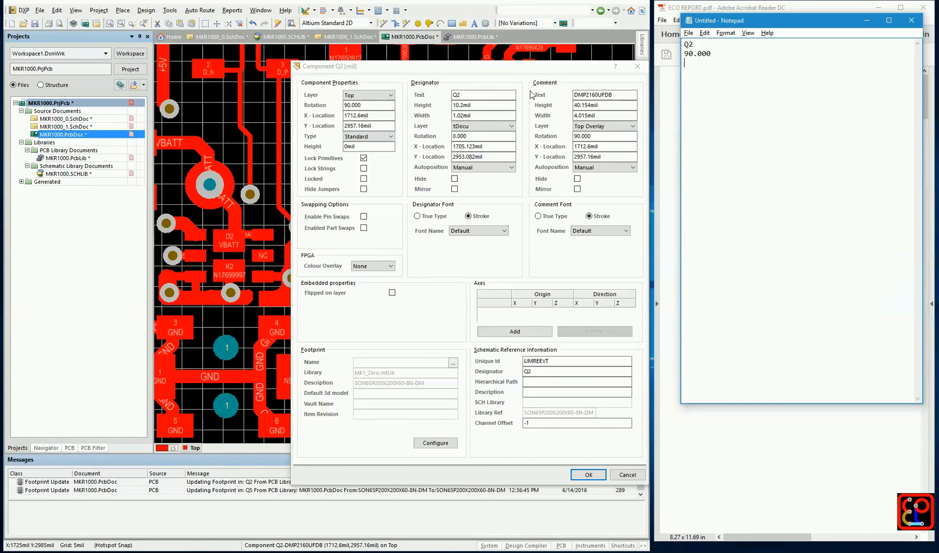
# Record Q2's X location 1712.6mil and Y location 2957.16mil in the notes, leaving the component unchanged
pyautogui.doubleClick(391, 117)
pyautogui.click(708, 74)
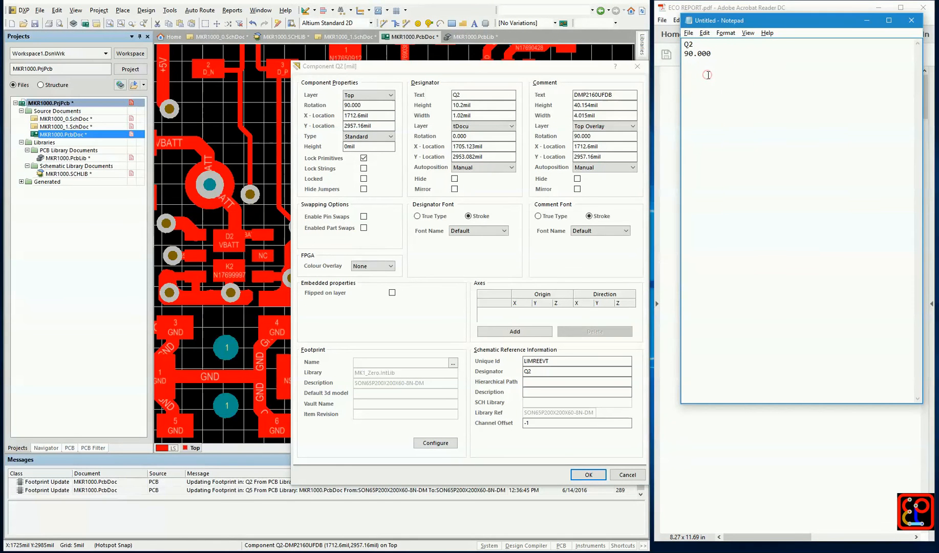
pyautogui.doubleClick(381, 126)
pyautogui.hotkey('ctrl', 'c')
pyautogui.click(708, 84)
pyautogui.hotkey('ctrl', 'v')
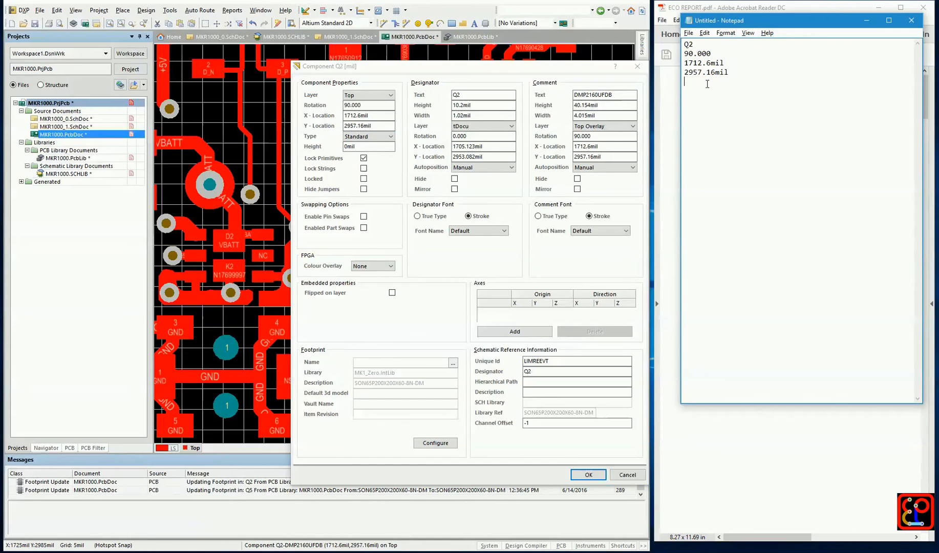
pyautogui.click(638, 67)
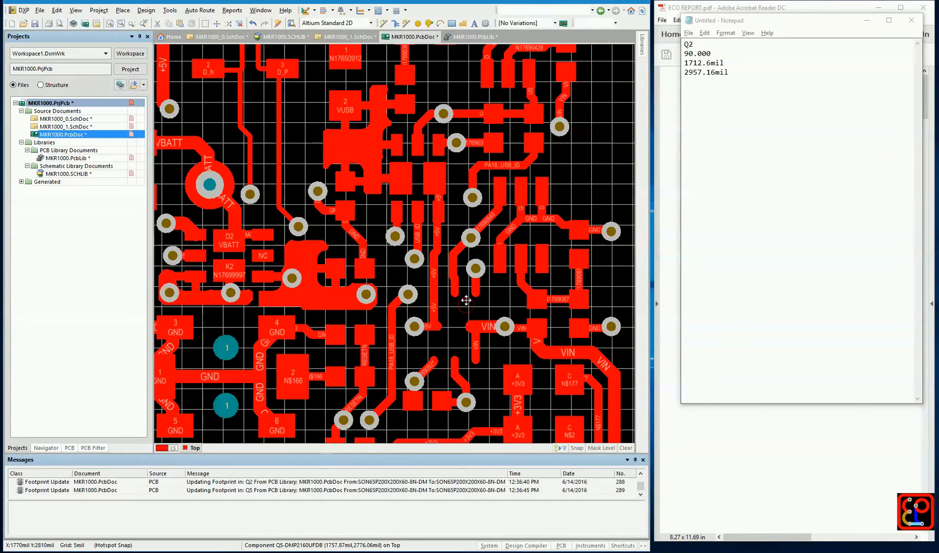
# Copy component Q5's designator and its 270.000 rotation into the notes below the Q2 entry
pyautogui.doubleClick(466, 301)
pyautogui.hotkey('ctrl', 'c')
pyautogui.click(695, 111)
pyautogui.press('Return')
pyautogui.press('Return')
pyautogui.hotkey('ctrl', 'v')
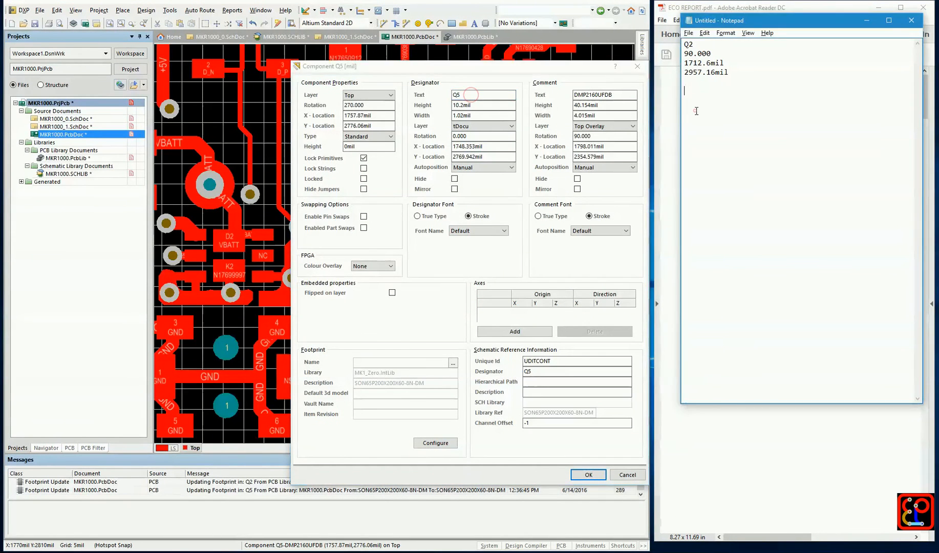
pyautogui.doubleClick(360, 107)
pyautogui.hotkey('ctrl', 'c')
pyautogui.click(708, 110)
pyautogui.press('Return')
pyautogui.hotkey('ctrl', 'v')
# Record Q5's X location 1757.87mil and Y location 2776.06mil in the notes, leaving the component unchanged
pyautogui.doubleClick(382, 116)
pyautogui.hotkey('ctrl', 'c')
pyautogui.click(727, 132)
pyautogui.press('Return')
pyautogui.hotkey('ctrl', 'v')
pyautogui.doubleClick(377, 125)
pyautogui.hotkey('ctrl', 'c')
pyautogui.click(721, 138)
pyautogui.hotkey('ctrl', 'v')
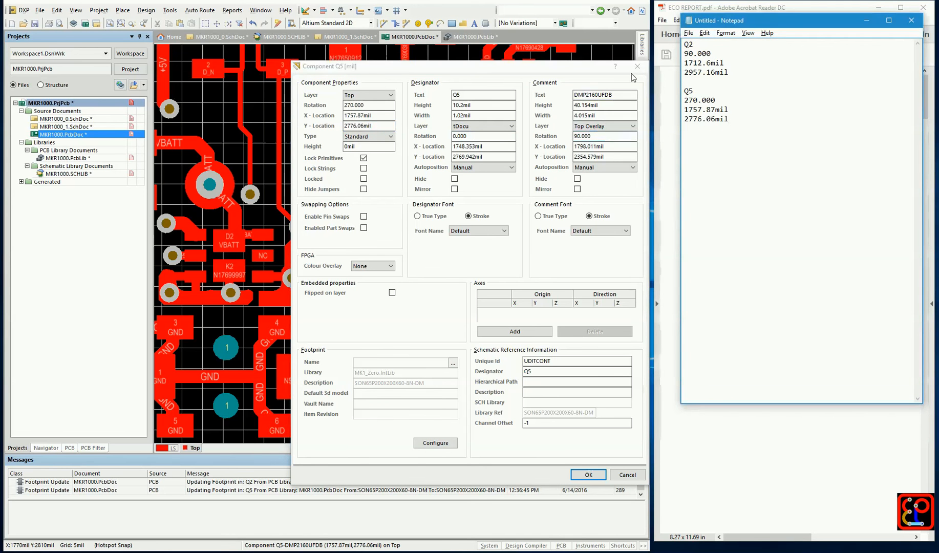
pyautogui.click(637, 66)
# Back in MKR1000_1.SchDoc, clear the mask and reselect all parts that share Q2A's description
pyautogui.click(101, 127)
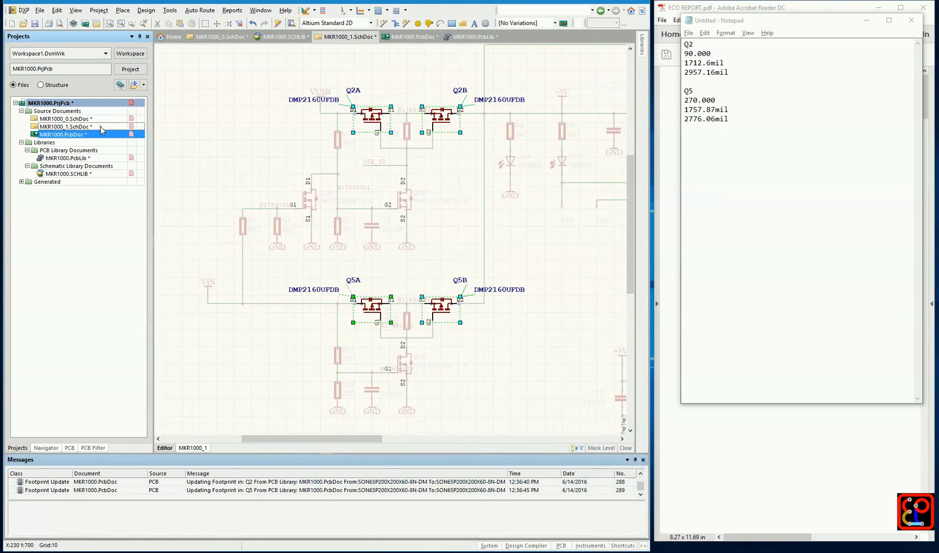
pyautogui.click(269, 130)
pyautogui.rightClick(376, 120)
pyautogui.click(394, 121)
pyautogui.click(634, 113)
pyautogui.click(605, 440)
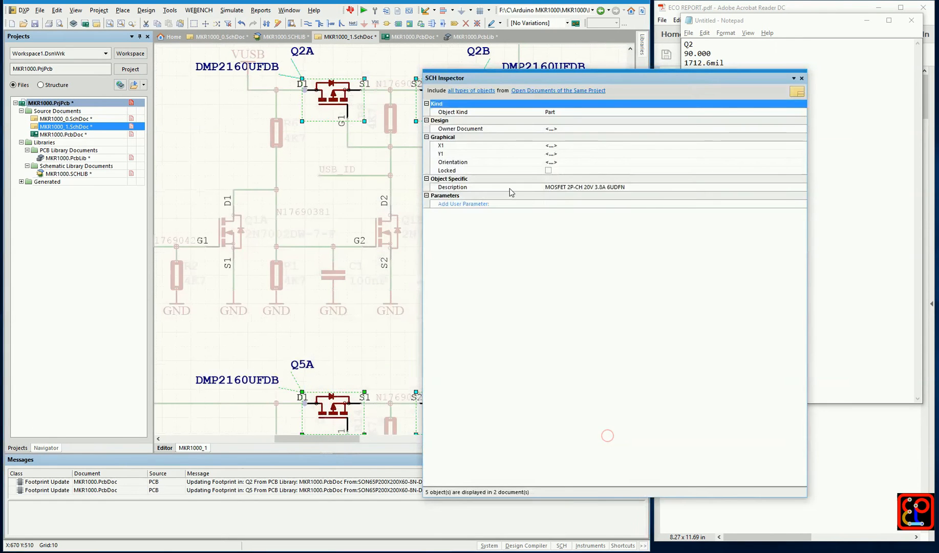
pyautogui.click(802, 78)
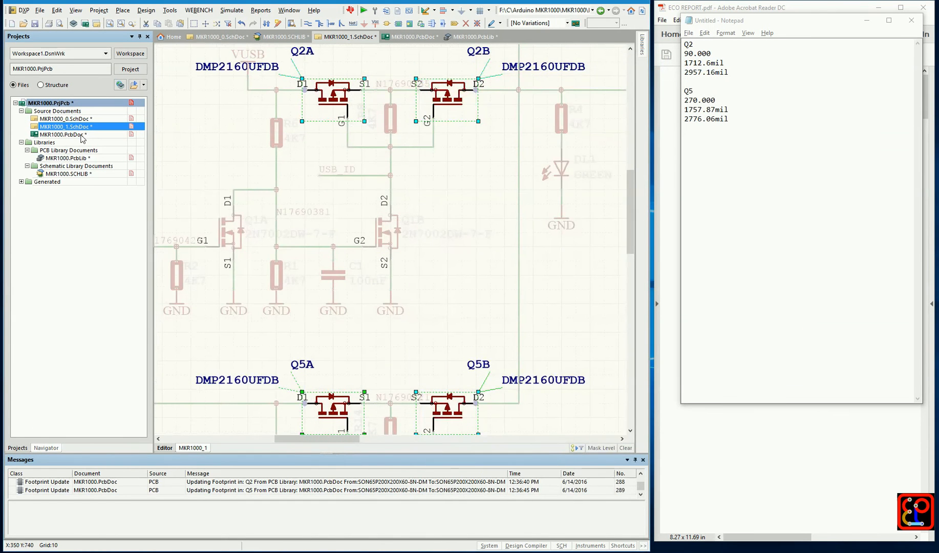
# Delete the selected Q2 and Q5 components from the MKR1000.PcbDoc layout
pyautogui.doubleClick(63, 134)
pyautogui.keyDown('ctrl'); pyautogui.scroll(3, 460, 199); pyautogui.keyUp('ctrl')
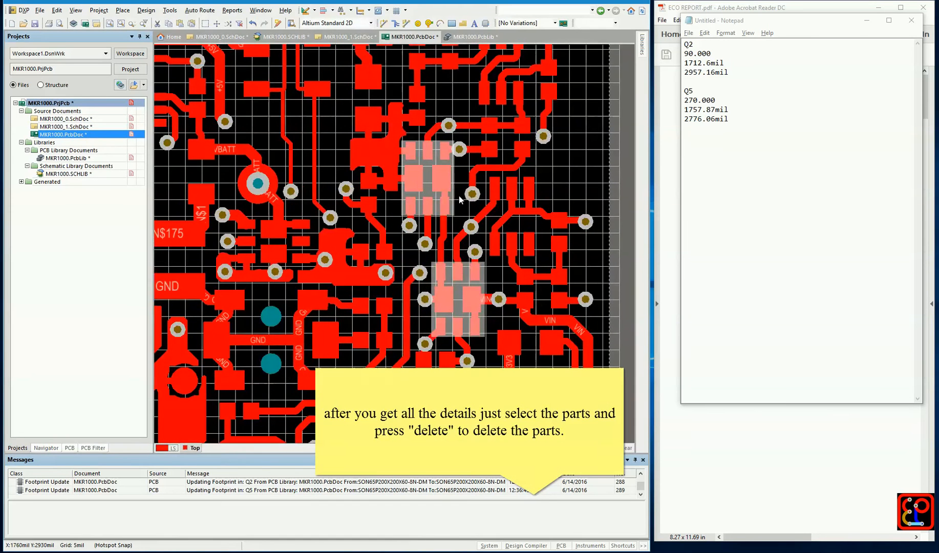
pyautogui.press('Delete')
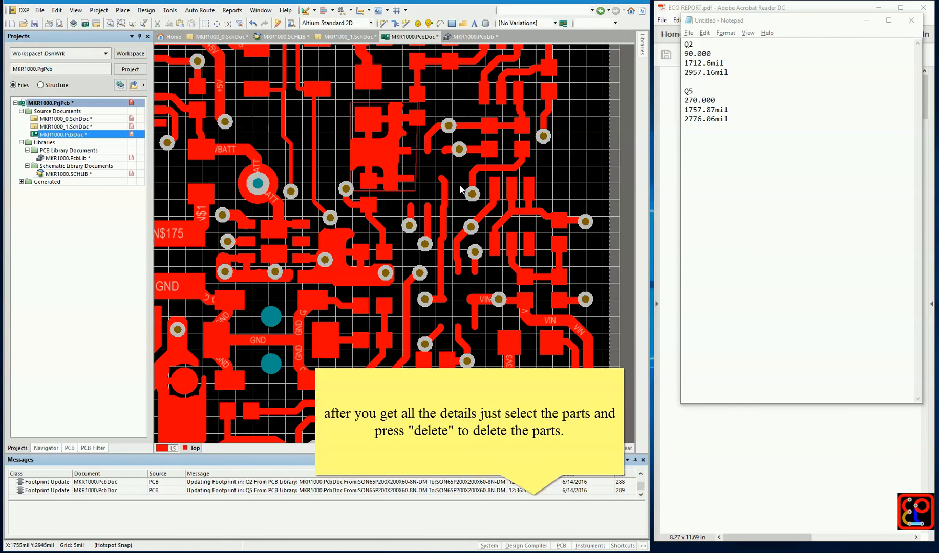
# From MKR1000_0.SchDoc, generate the PCB update change order without matching nets, review the remaining pin removals, and close it unexecuted
pyautogui.doubleClick(99, 119)
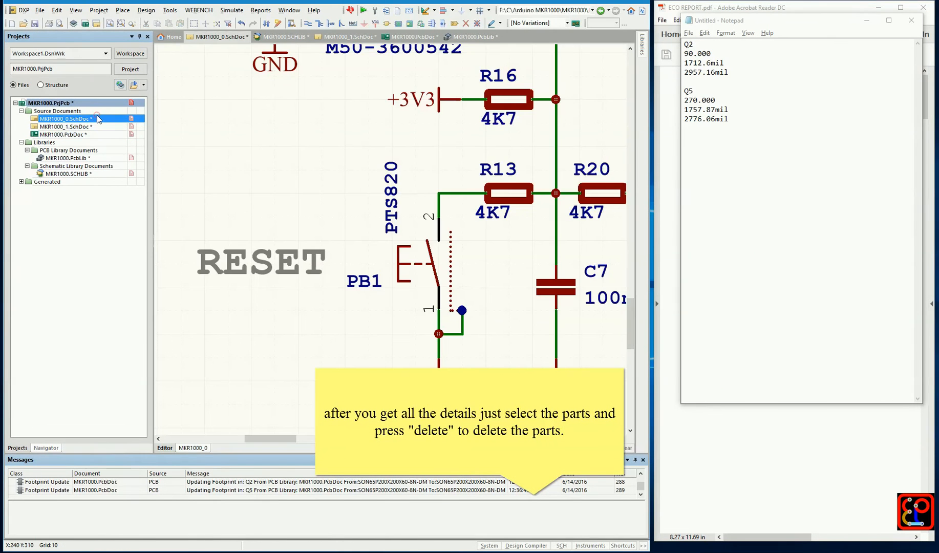
pyautogui.click(169, 11)
pyautogui.moveTo(149, 12)
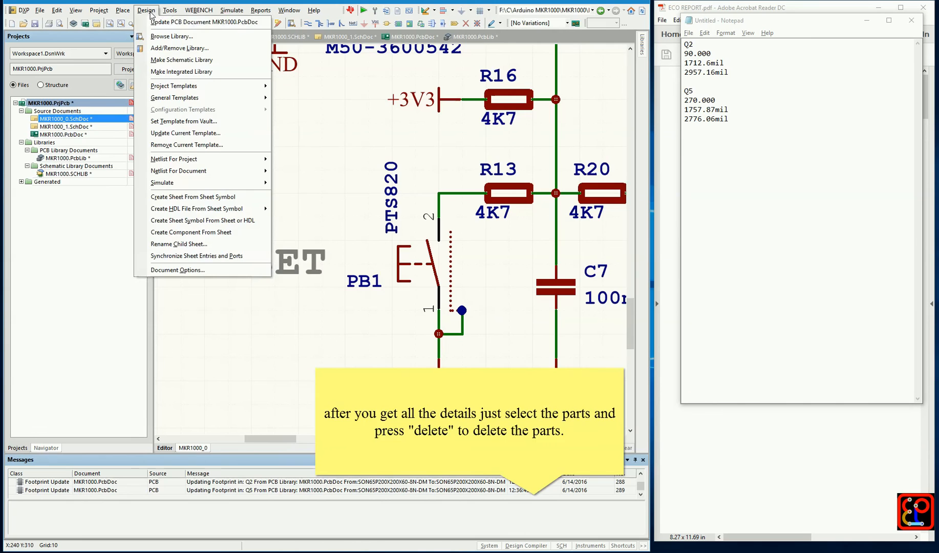
pyautogui.click(204, 22)
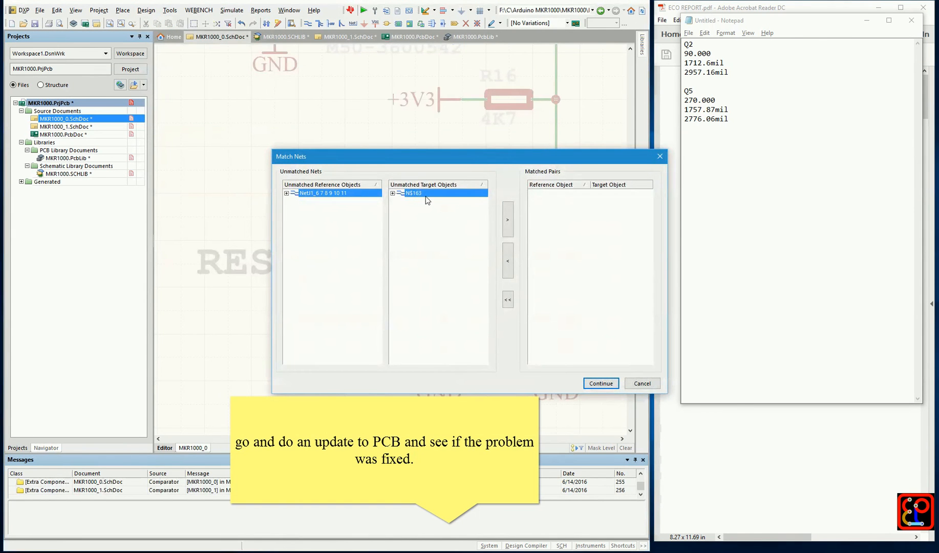
pyautogui.click(600, 383)
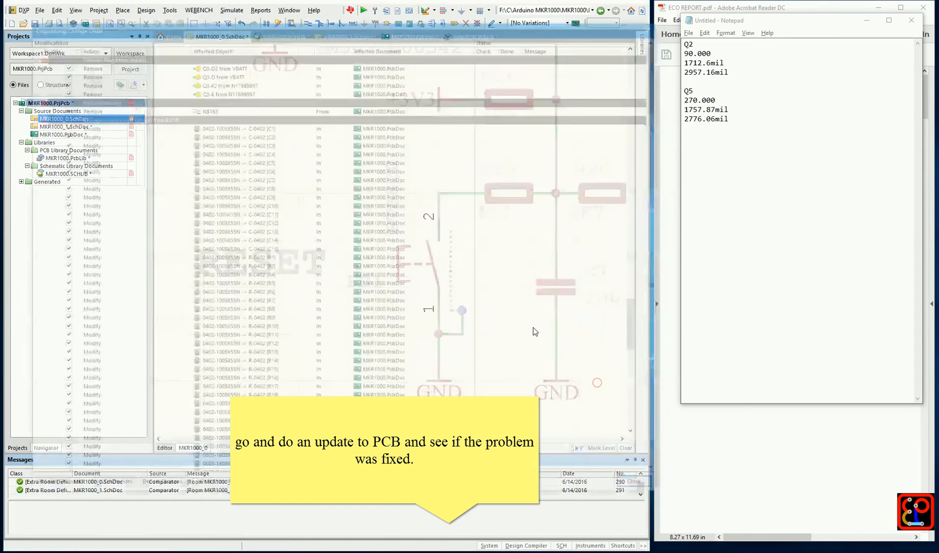
pyautogui.click(643, 488)
# Return to MKR1000.PcbDoc and undo the deletion of Q2 and Q5
pyautogui.click(99, 134)
pyautogui.doubleClick(99, 134)
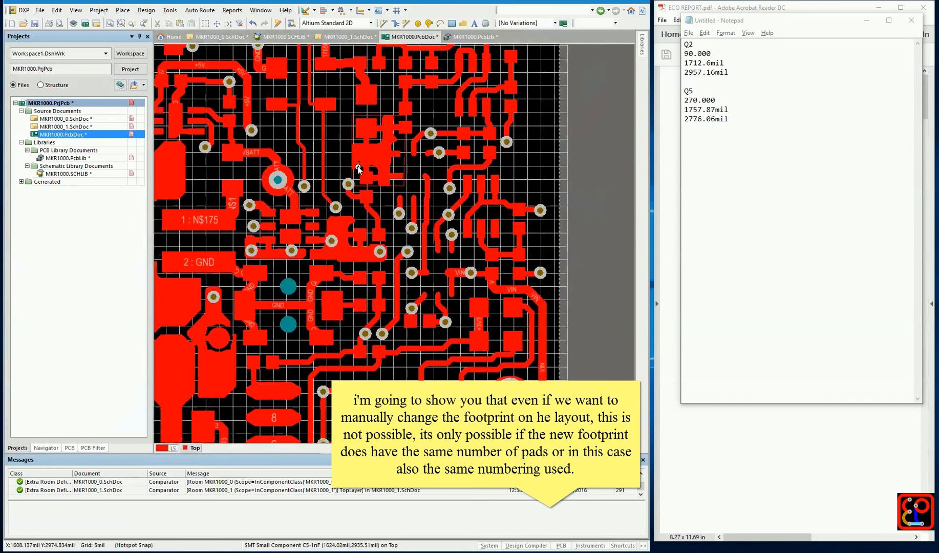
pyautogui.moveTo(407, 199); pyautogui.dragTo(421, 186, button='right')
pyautogui.keyDown('ctrl'); pyautogui.scroll(1, 543, 165); pyautogui.keyUp('ctrl')
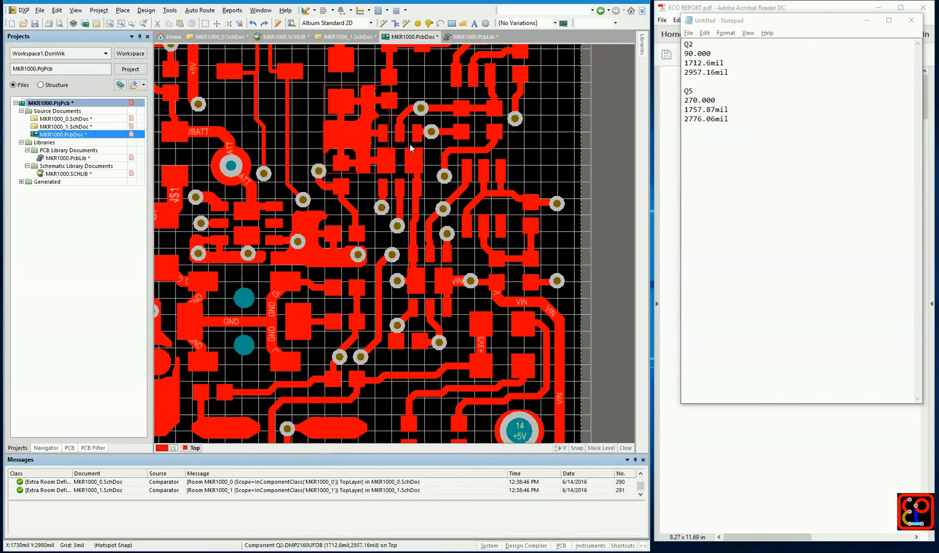
# Try to assign the SON65P200X200X60-8N-DM footprint from MKR1000.PcbLib to Q2 through its component properties
pyautogui.doubleClick(408, 146)
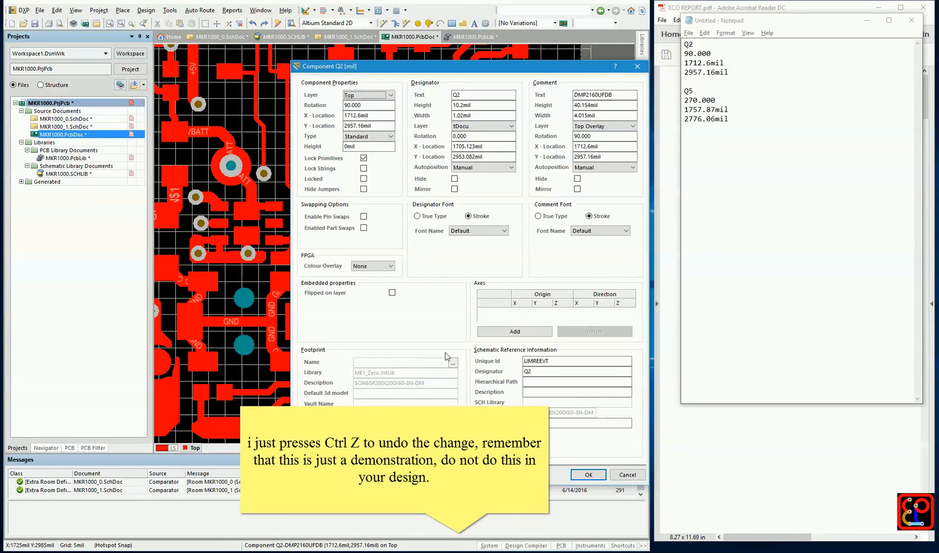
pyautogui.click(453, 363)
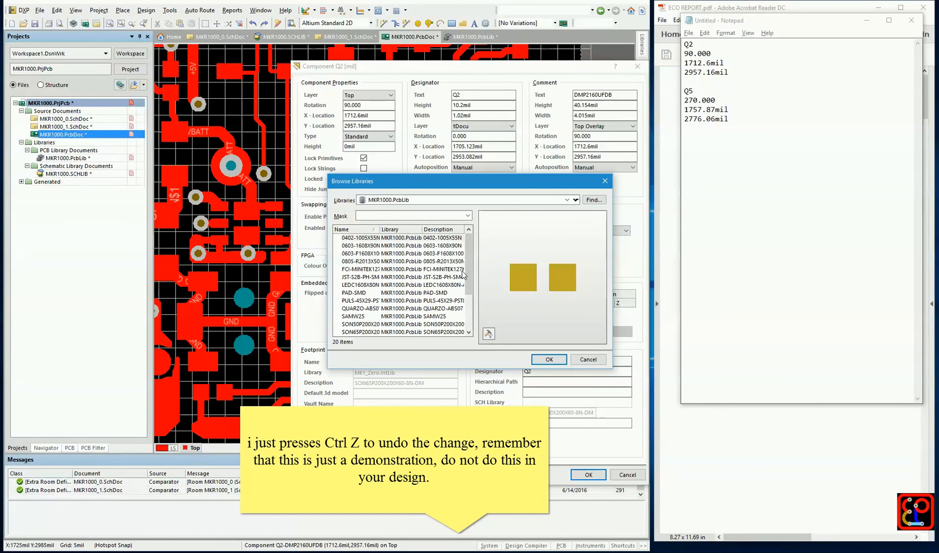
pyautogui.moveTo(383, 229); pyautogui.dragTo(408, 229)
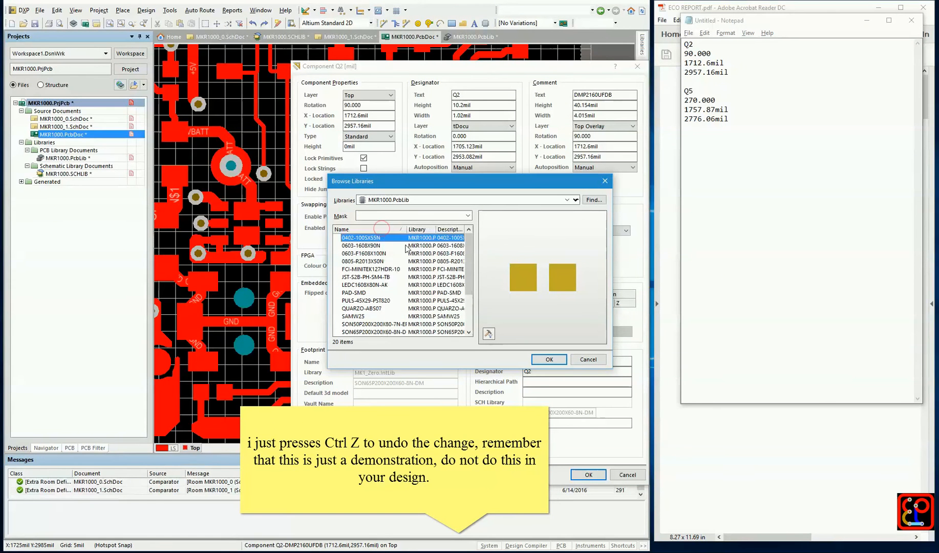
pyautogui.scroll(-1, 401, 286)
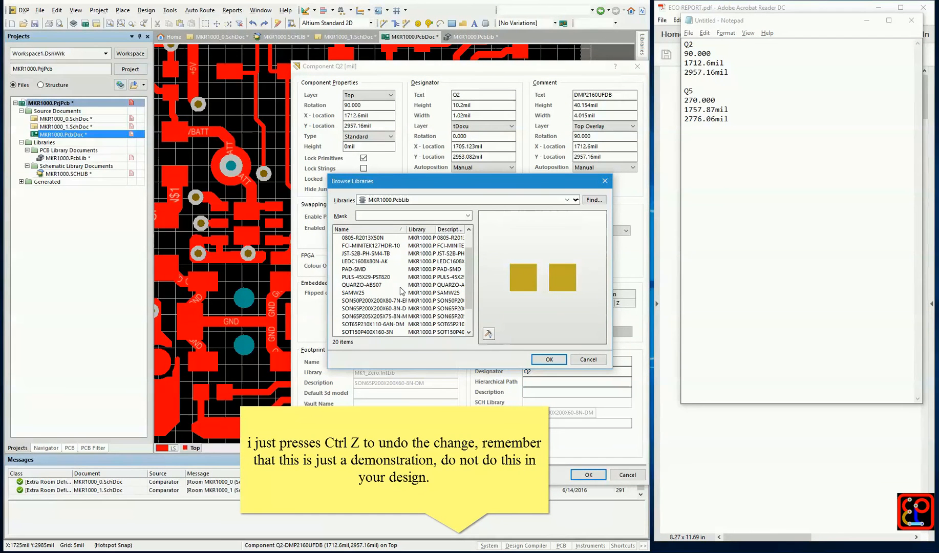
pyautogui.doubleClick(408, 229)
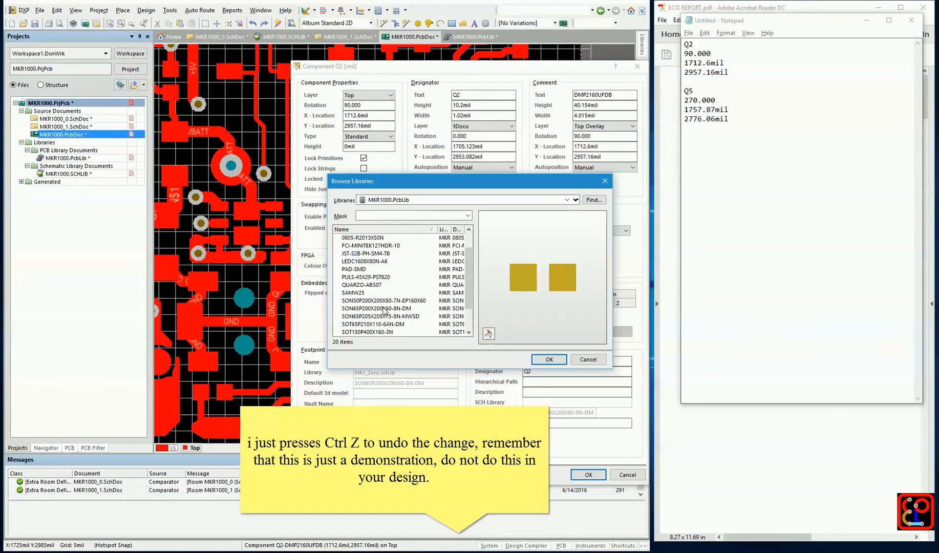
pyautogui.click(383, 310)
pyautogui.click(530, 358)
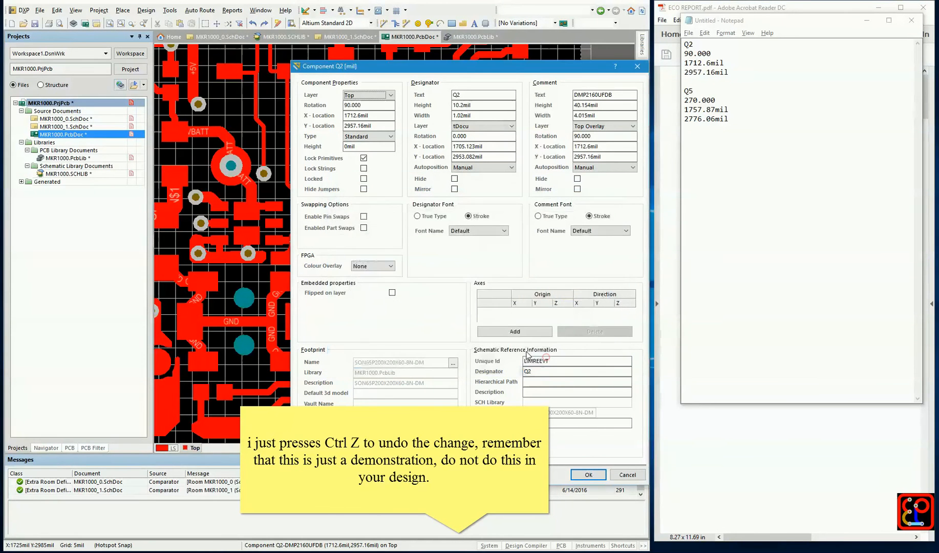
pyautogui.click(588, 475)
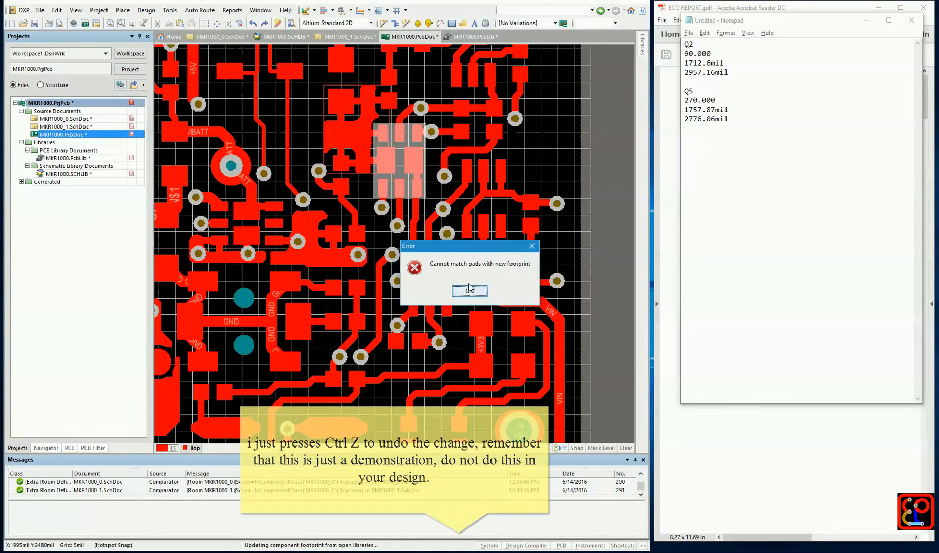
pyautogui.click(470, 291)
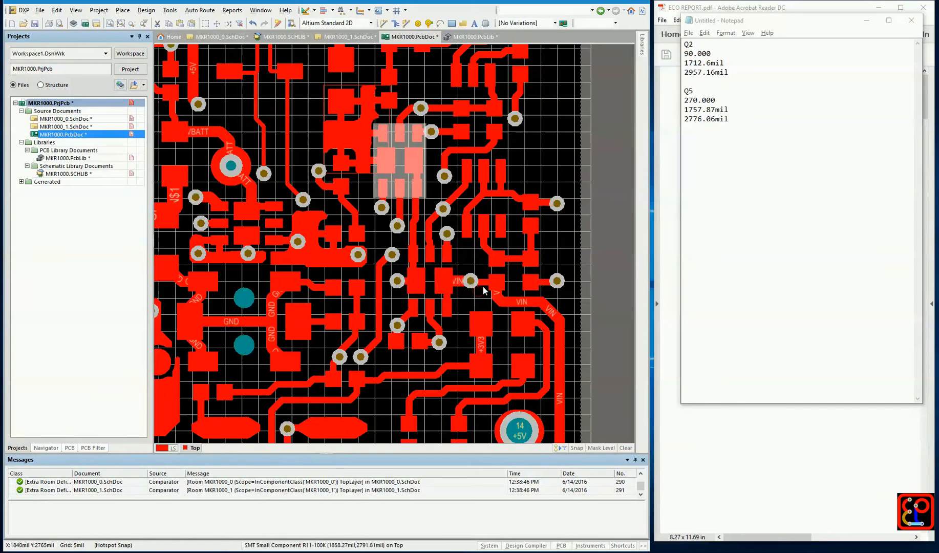
# Delete Q2 and Q5 from the MKR1000.PcbDoc layout
pyautogui.press('Delete')
pyautogui.click(440, 267)
pyautogui.press('Delete')
# From MKR1000_0.SchDoc, generate the PCB change order without matching nets, compare its pin removals with ECO REPORT.pdf, and close it unexecuted
pyautogui.click(103, 118)
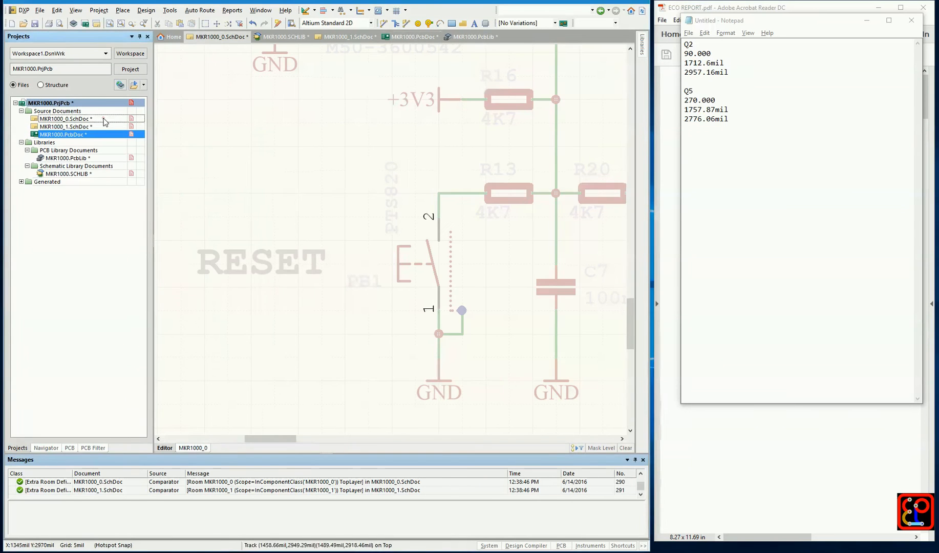
pyautogui.click(176, 12)
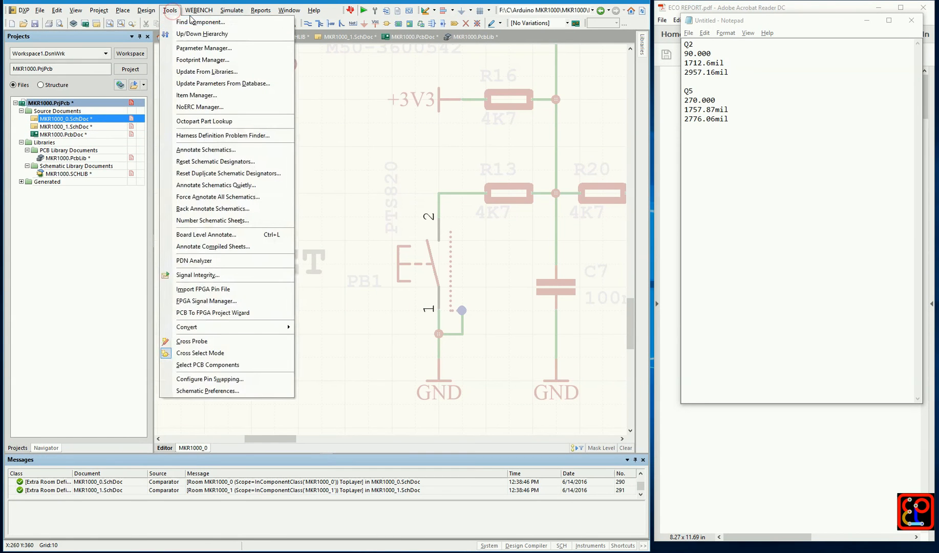
pyautogui.click(157, 20)
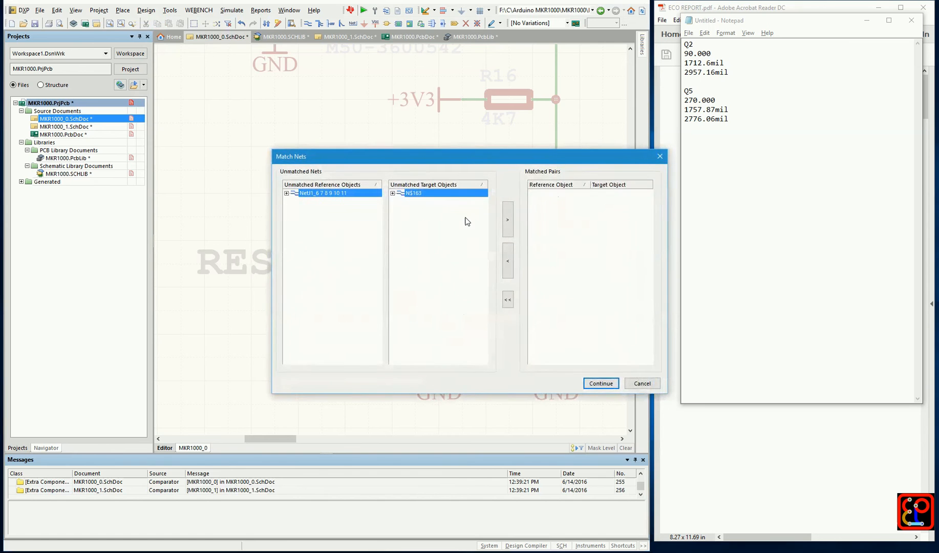
pyautogui.click(601, 383)
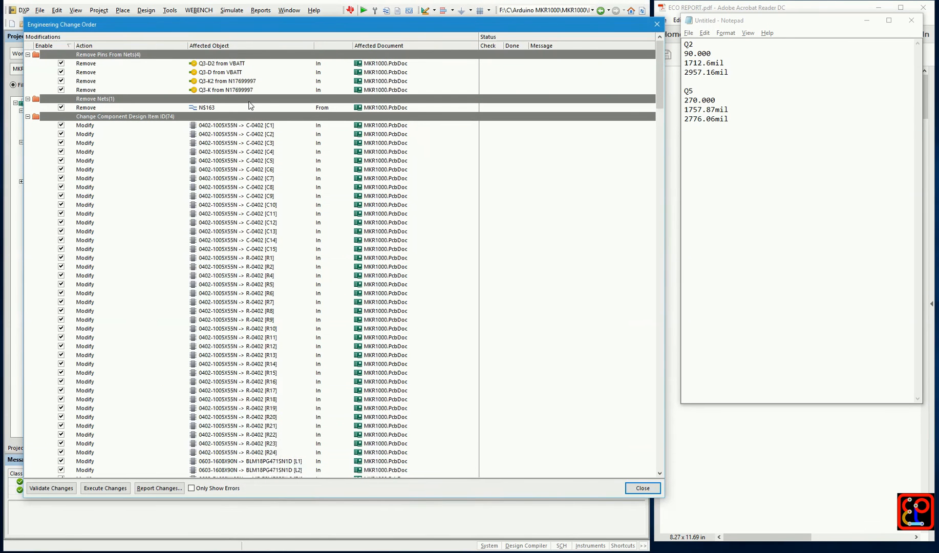
pyautogui.click(673, 219)
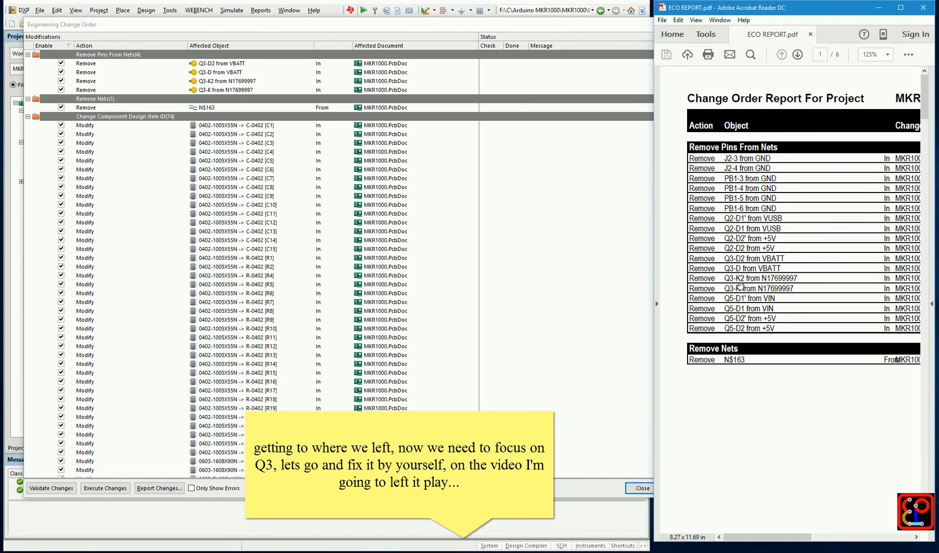
pyautogui.click(588, 26)
pyautogui.click(658, 25)
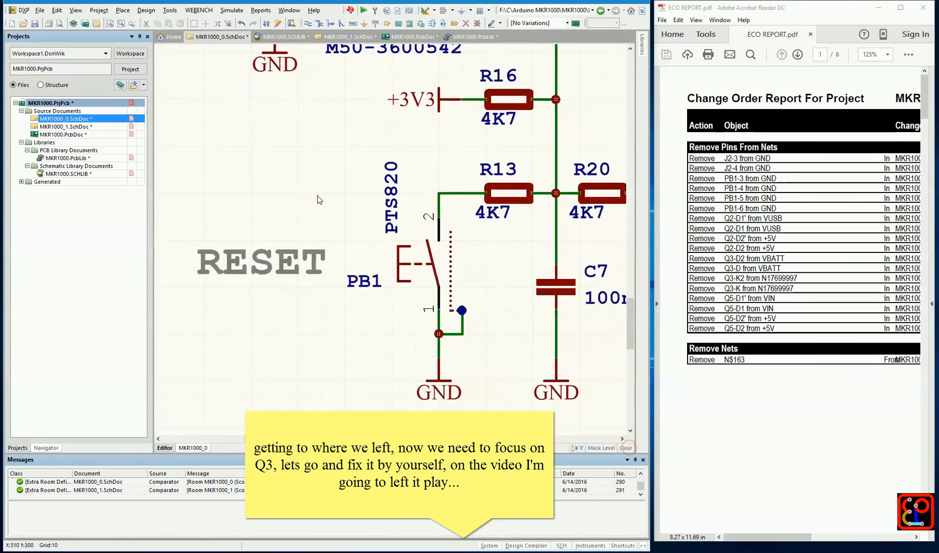
# Find Q3 in the schematics and check Q3A's design item ID and library in its component properties
pyautogui.hotkey('ctrl', 'f')
pyautogui.write('Q3')
pyautogui.press('Return')
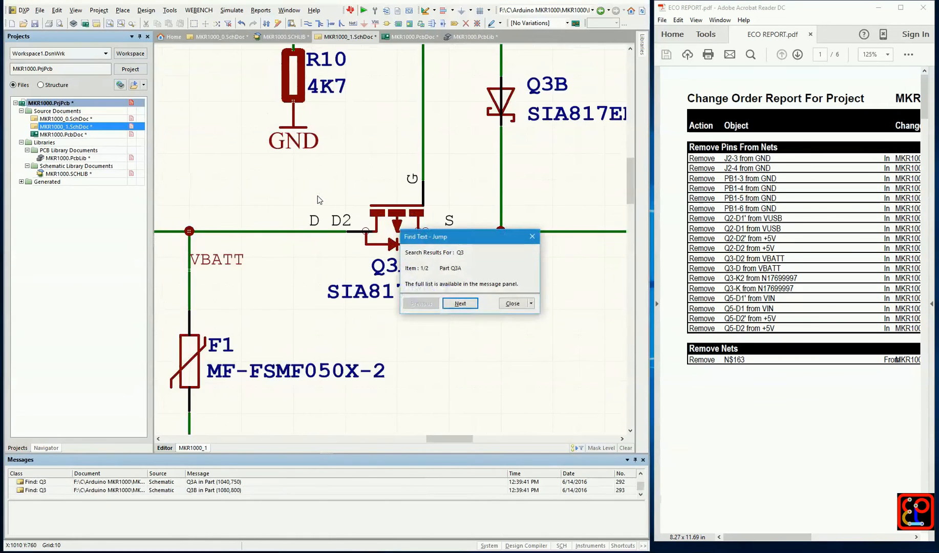
pyautogui.click(511, 304)
pyautogui.doubleClick(385, 231)
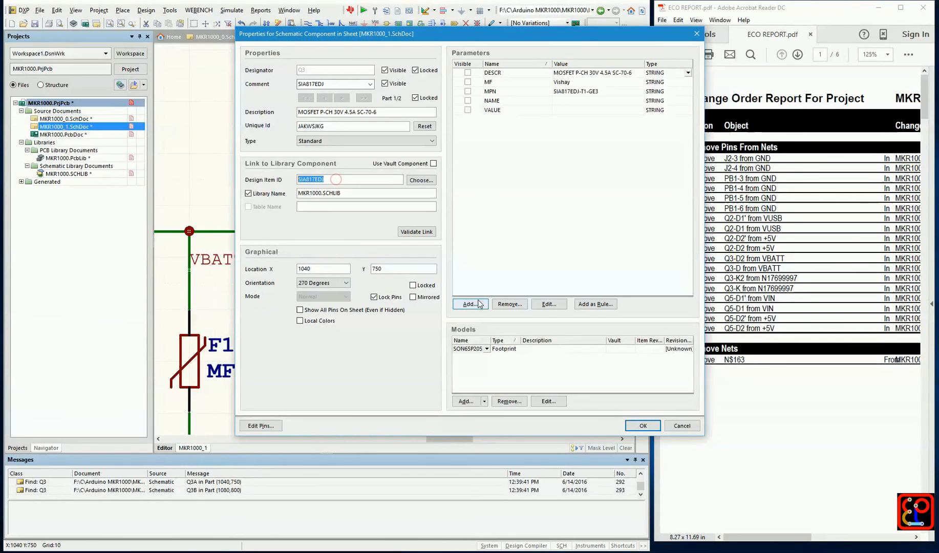
pyautogui.click(677, 426)
# Open the SIA817EDJ component in MKR1000.SCHLIB and list its parts
pyautogui.doubleClick(98, 173)
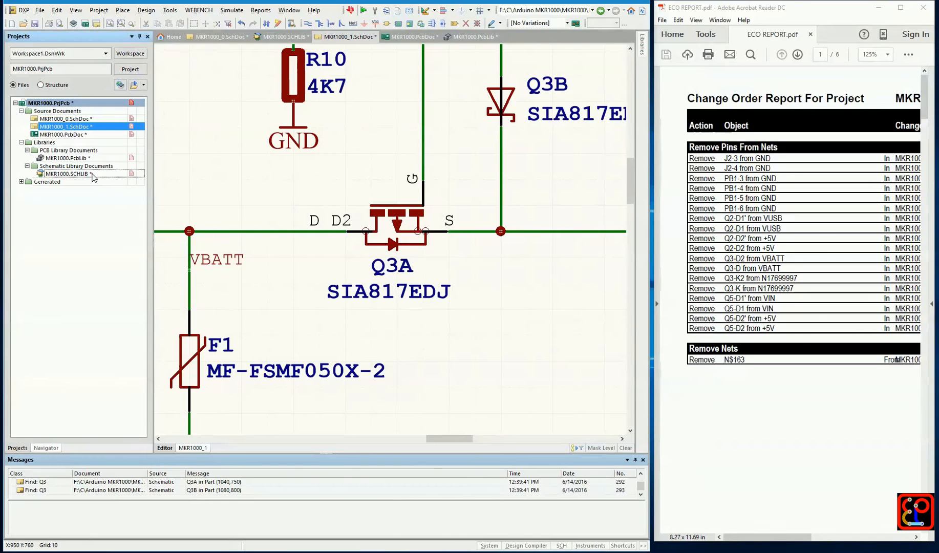
pyautogui.click(79, 448)
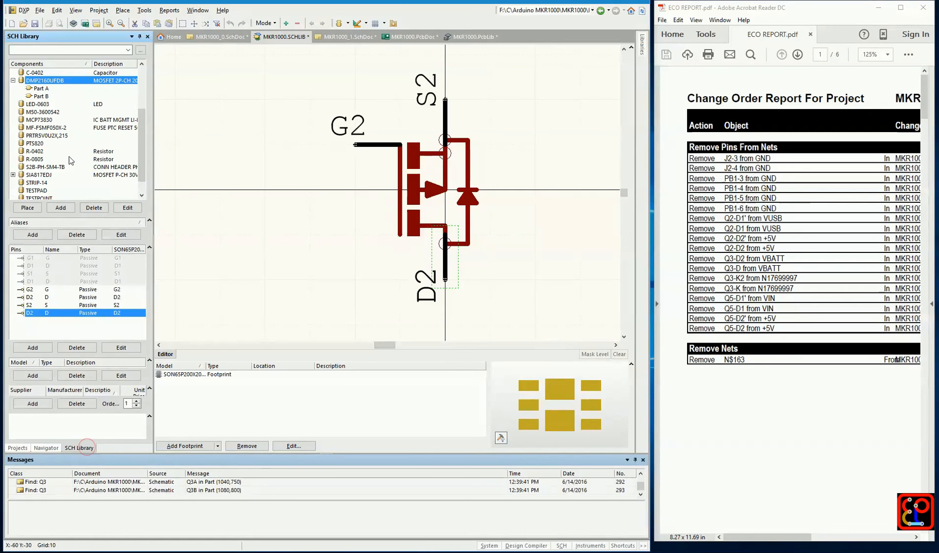
pyautogui.click(51, 159)
pyautogui.click(12, 159)
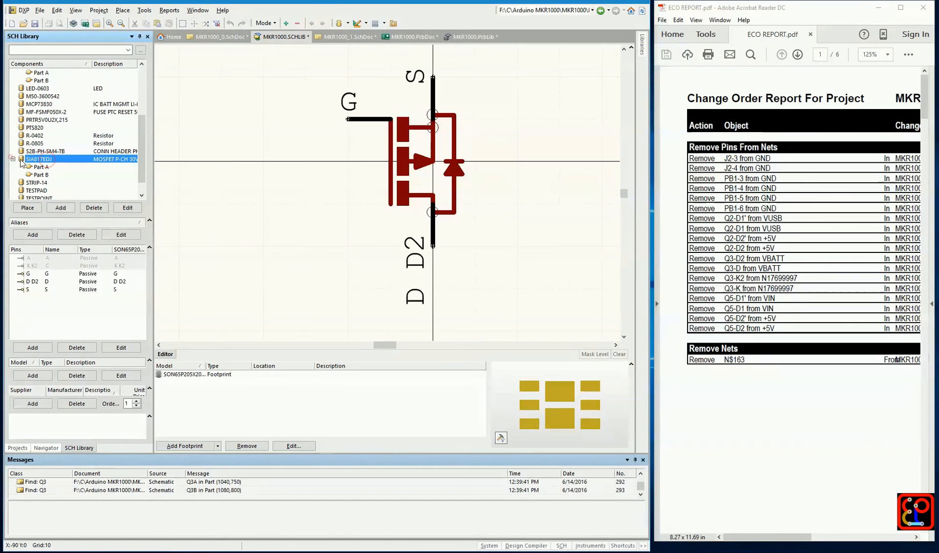
# Copy the D D2 pin of SIA817EDJ's MOSFET symbol and paste the duplicate exactly over the original
pyautogui.click(36, 281)
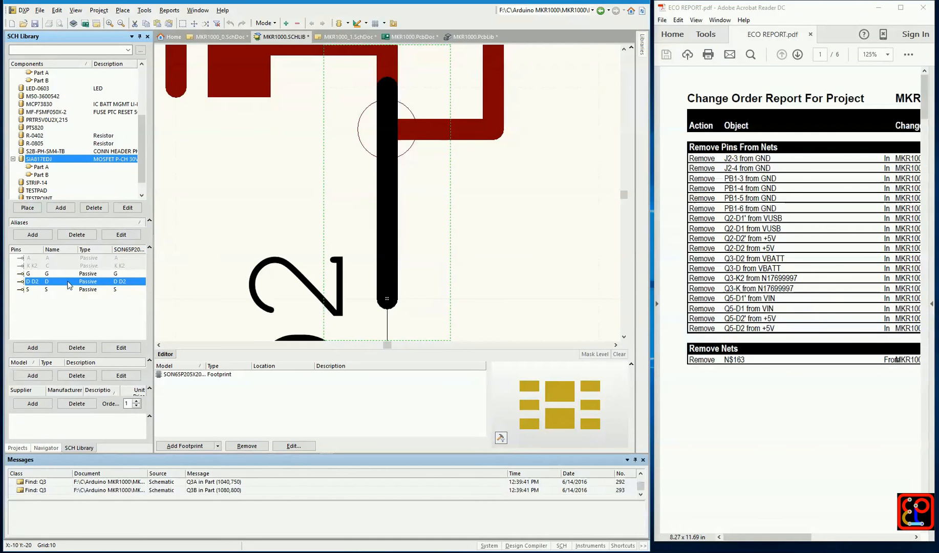
pyautogui.keyDown('ctrl'); pyautogui.scroll(-3, 444, 256); pyautogui.keyUp('ctrl')
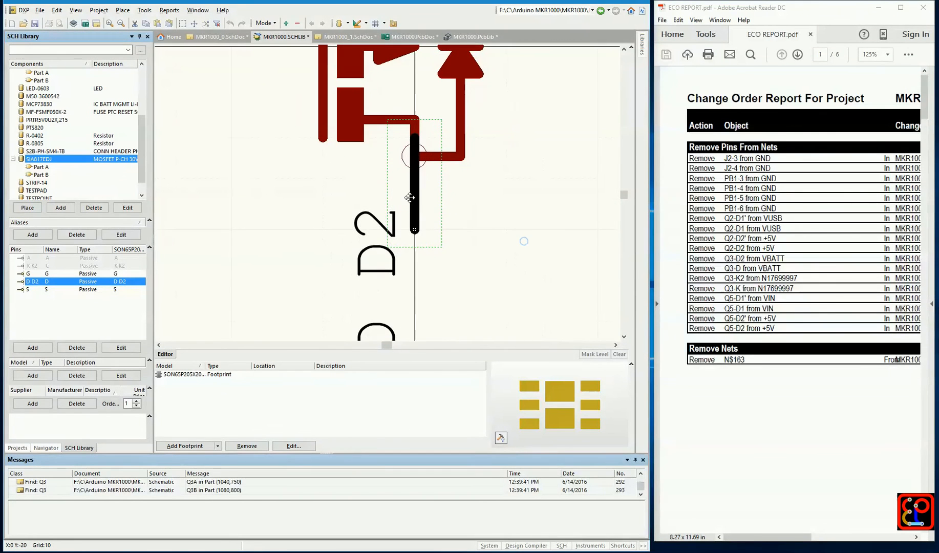
pyautogui.rightClick(412, 189)
pyautogui.click(438, 270)
pyautogui.rightClick(478, 196)
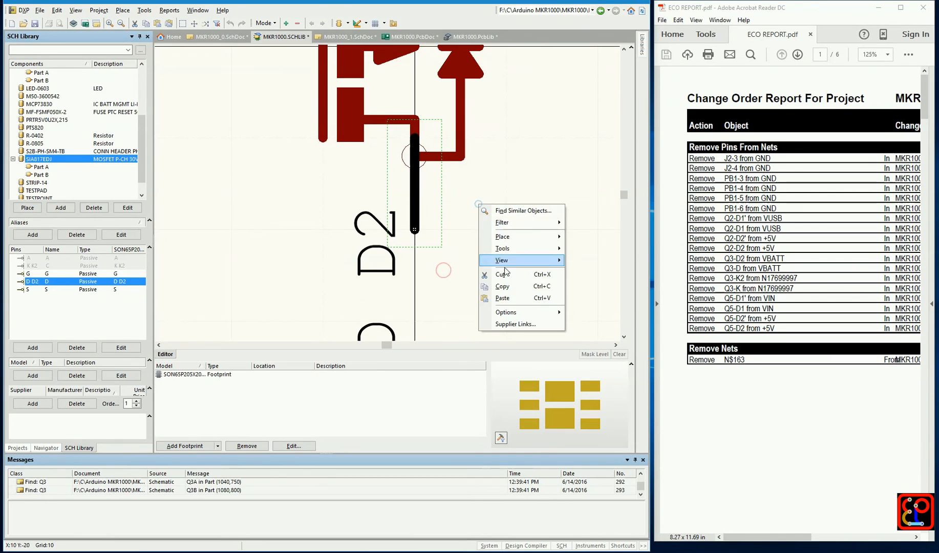
pyautogui.click(501, 291)
pyautogui.click(420, 204)
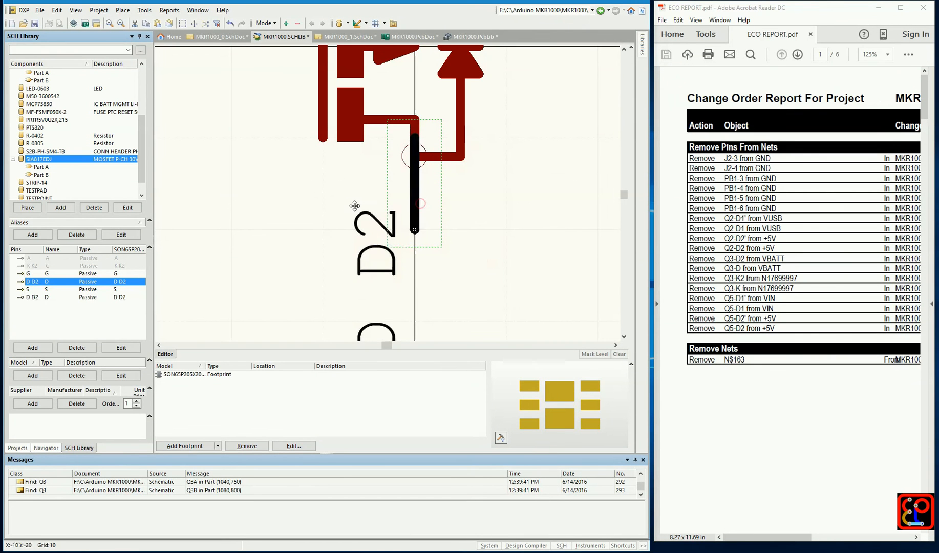
# Set the designator of the original D D2 pin to D
pyautogui.doubleClick(61, 286)
pyautogui.moveTo(349, 123); pyautogui.dragTo(363, 122)
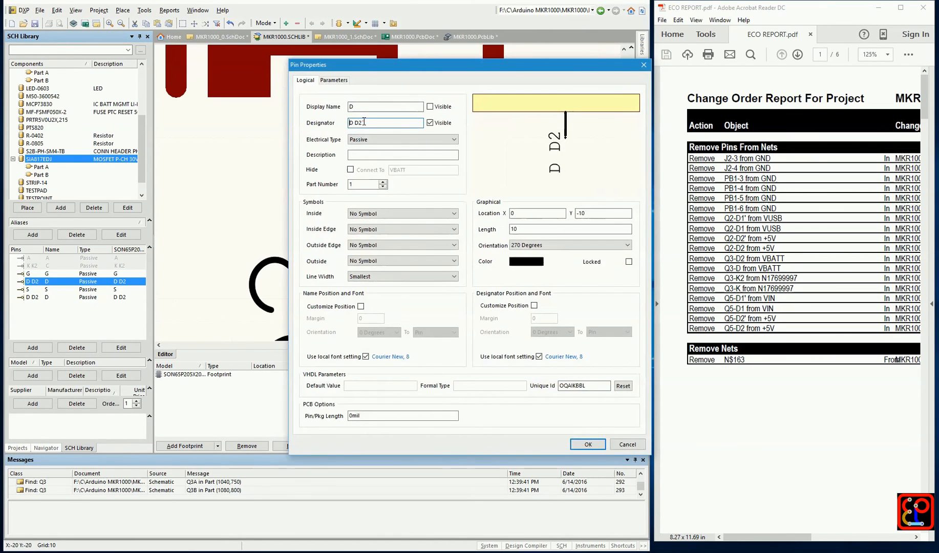
pyautogui.press('BackSpace')
pyautogui.press('BackSpace')
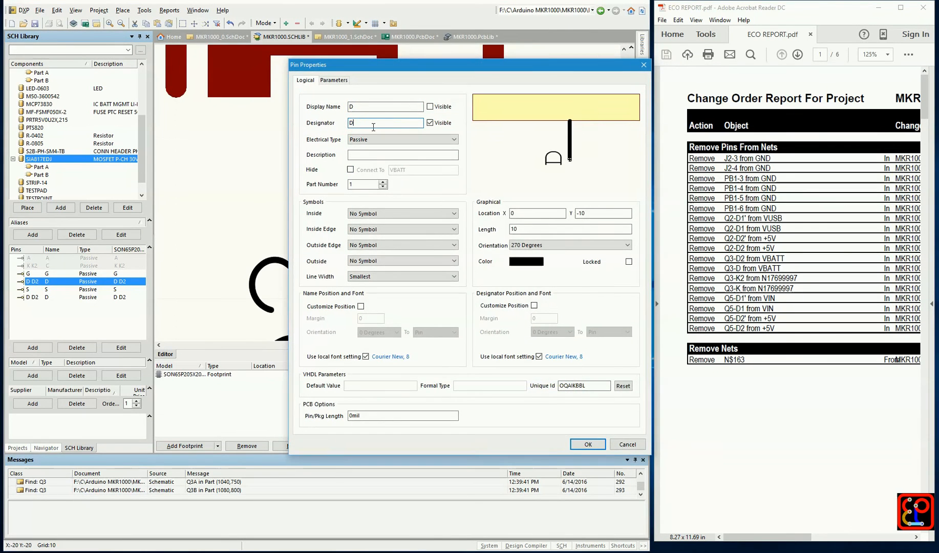
pyautogui.click(588, 444)
# Shorten the pasted duplicate D D2 pin's designator to D
pyautogui.doubleClick(40, 298)
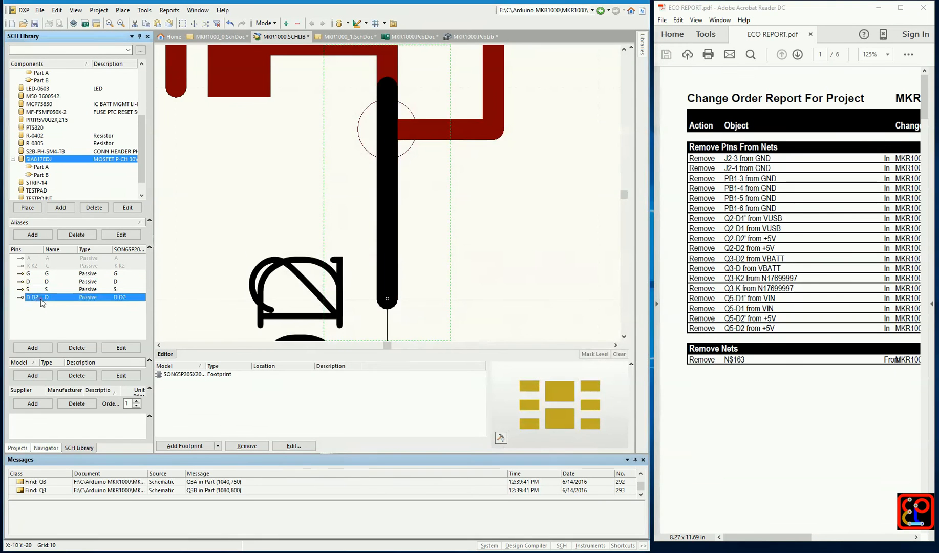
pyautogui.moveTo(349, 122); pyautogui.dragTo(371, 123)
pyautogui.press('BackSpace')
pyautogui.press('BackSpace')
pyautogui.press('BackSpace')
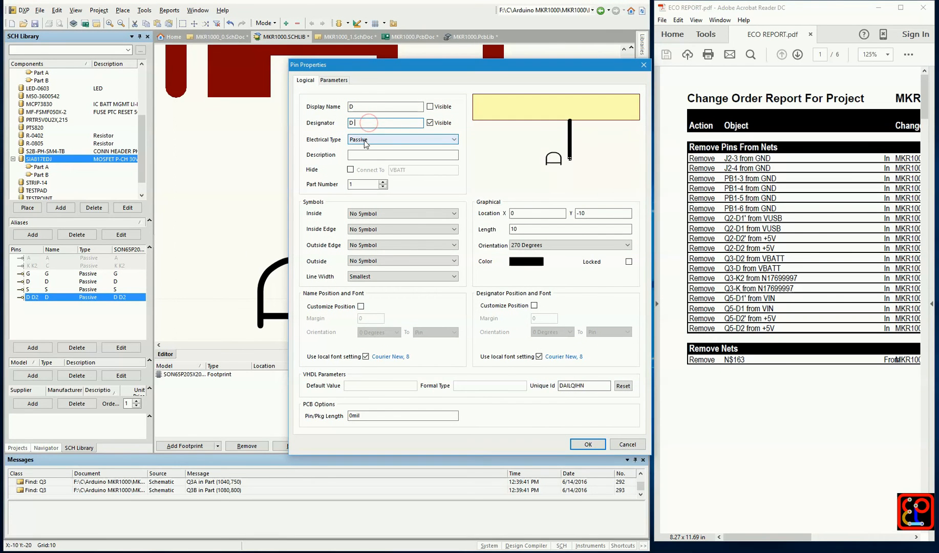
pyautogui.click(585, 444)
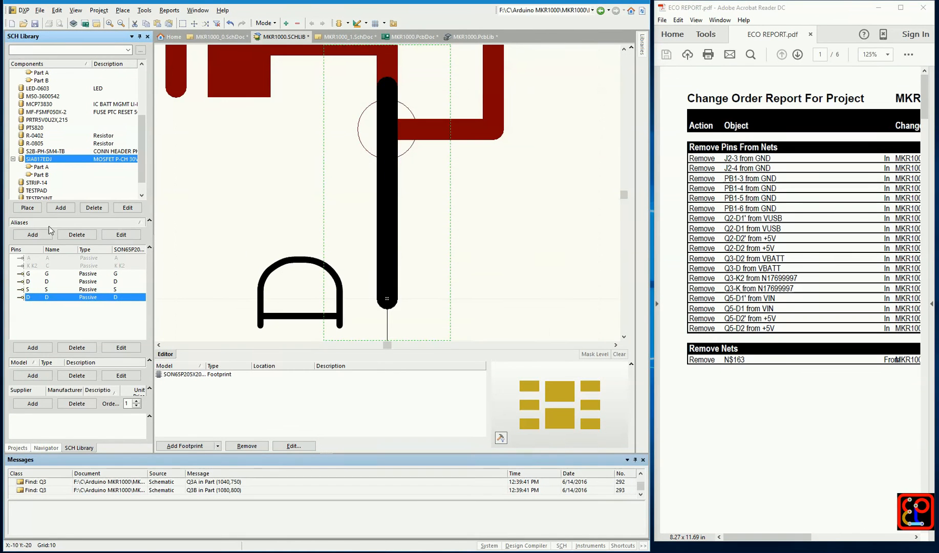
# In Part B of SIA817EDJ, copy the K K2 pin and paste the duplicate exactly over the original
pyautogui.click(44, 175)
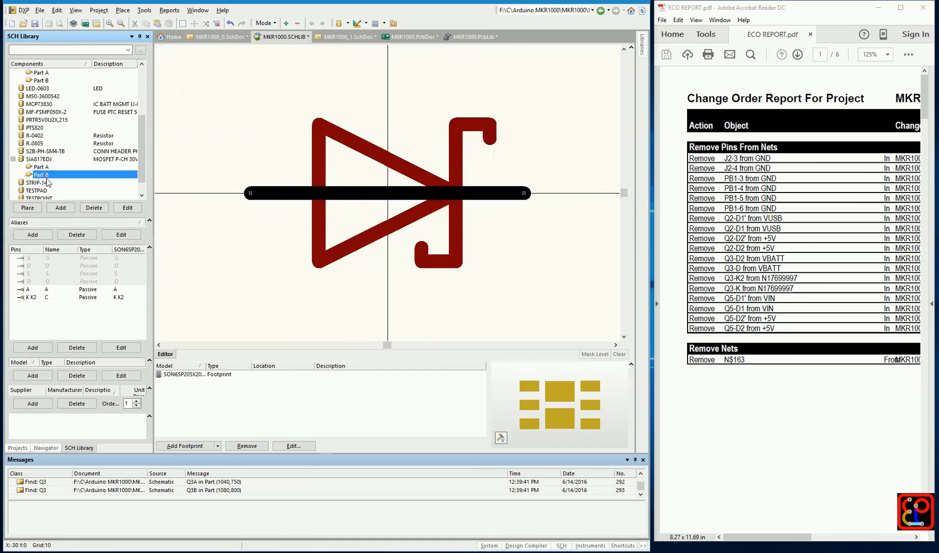
pyautogui.doubleClick(32, 297)
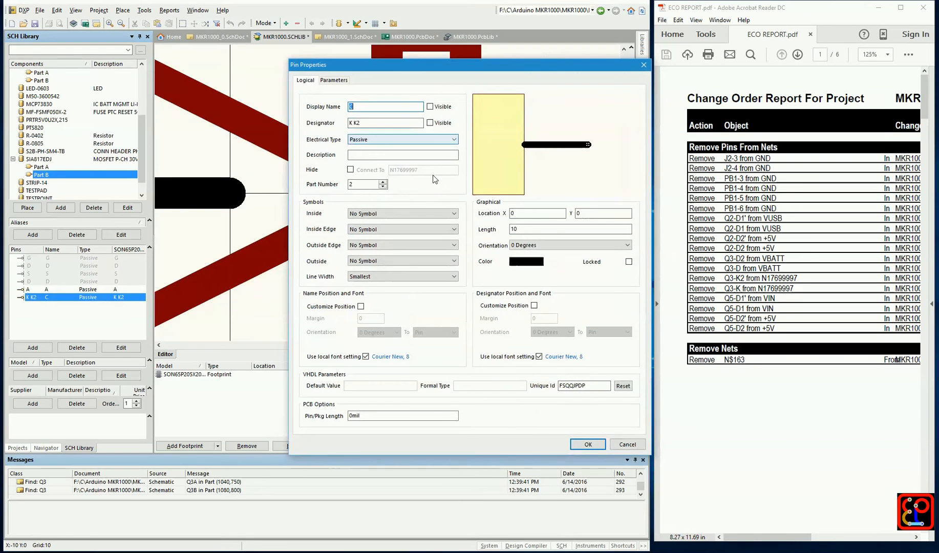
pyautogui.click(626, 444)
pyautogui.rightClick(483, 237)
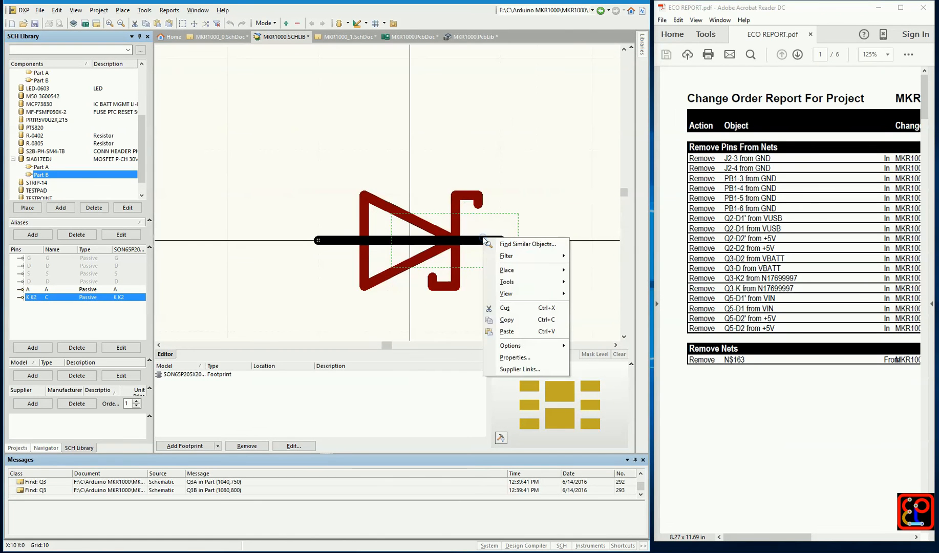
pyautogui.click(514, 320)
pyautogui.click(562, 210)
pyautogui.rightClick(559, 189)
pyautogui.click(583, 283)
pyautogui.click(500, 240)
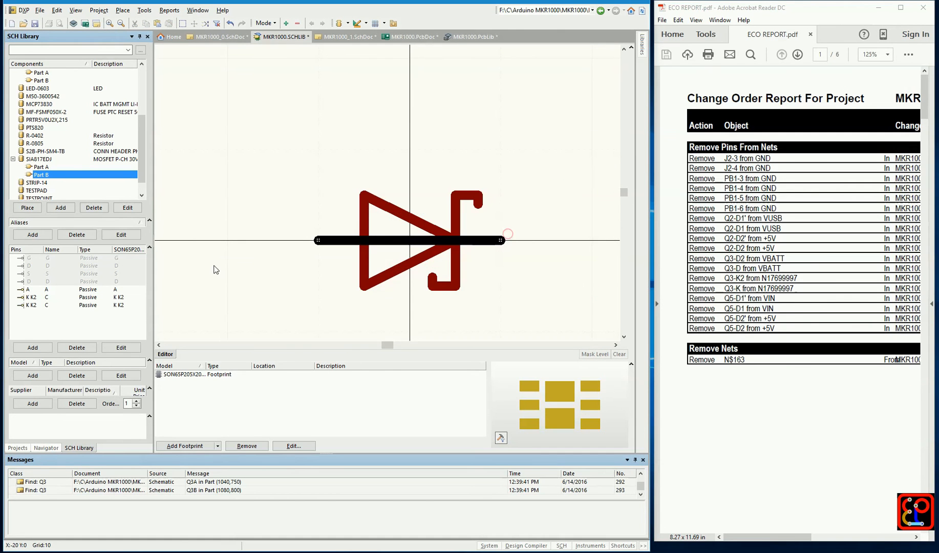
# Set the designator of Part B's original K K2 pin to K
pyautogui.doubleClick(38, 298)
pyautogui.click(370, 123)
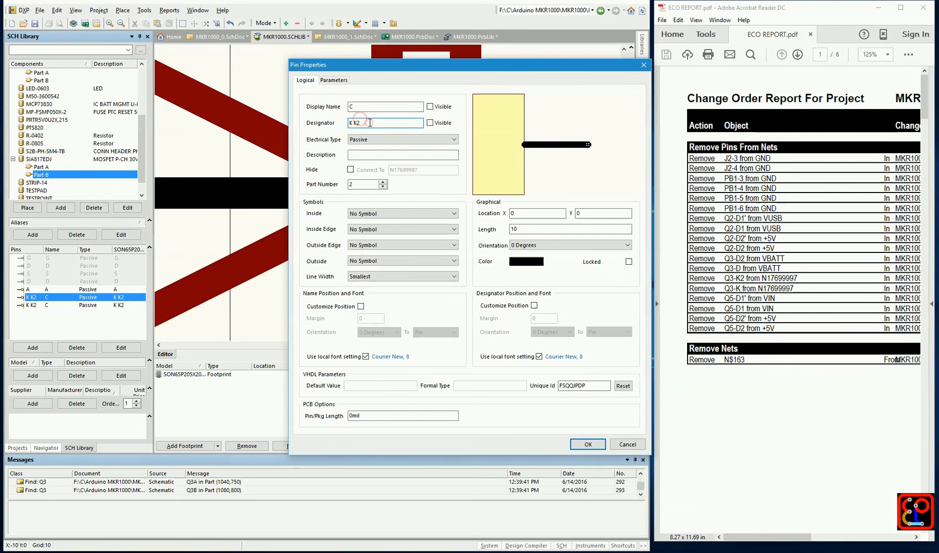
pyautogui.press('BackSpace')
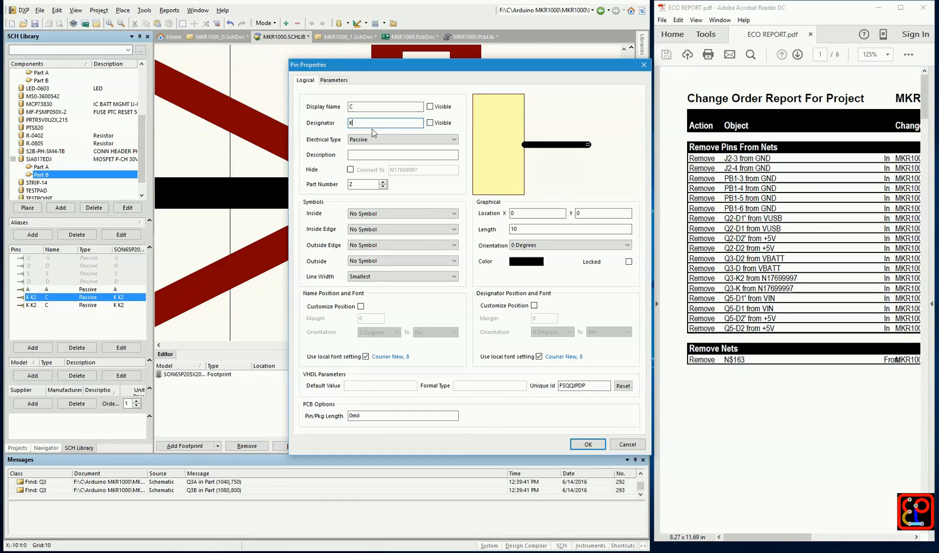
pyautogui.click(584, 443)
# Shorten the designator of Part B's pasted duplicate K K2 pin to K
pyautogui.doubleClick(35, 306)
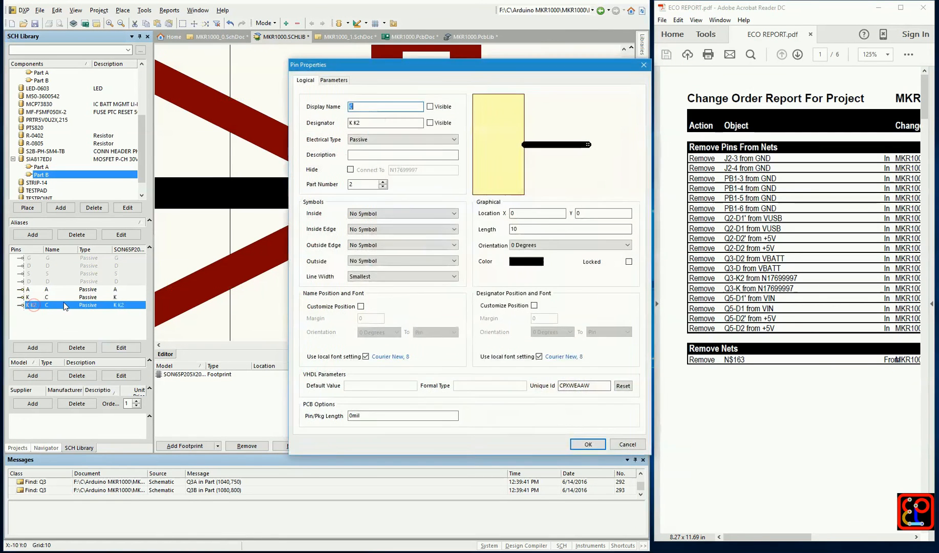
pyautogui.doubleClick(366, 123)
pyautogui.write('K')
pyautogui.click(588, 444)
# Update the schematic sheets with the edited SIA817EDJ library component
pyautogui.rightClick(50, 161)
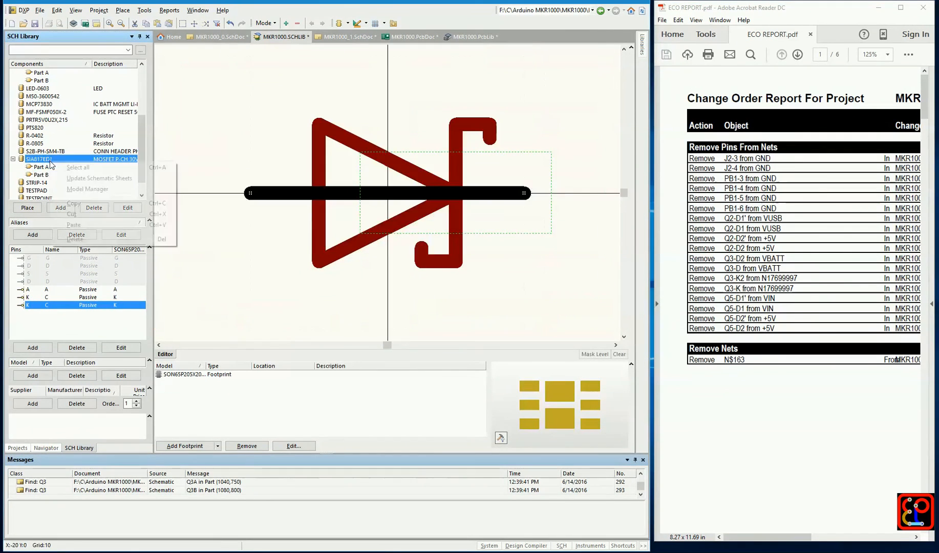
pyautogui.click(80, 178)
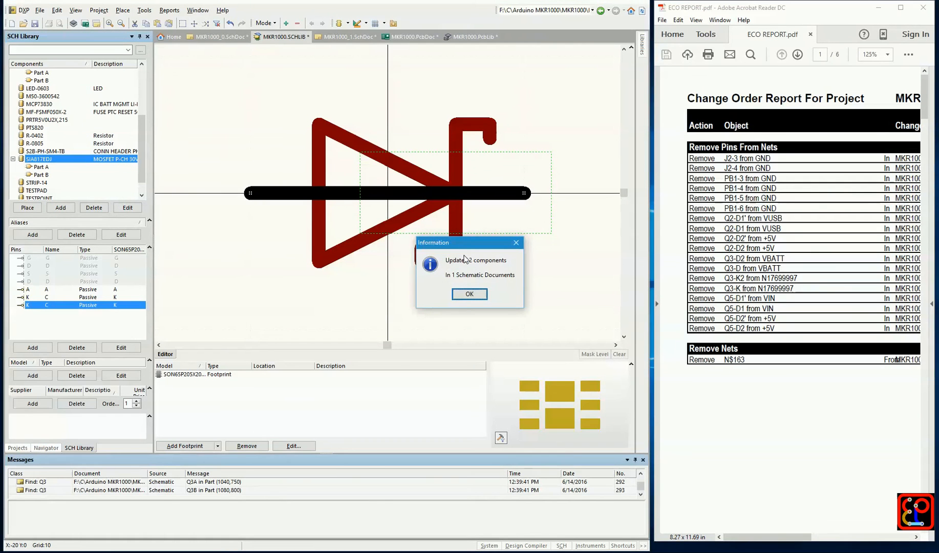
pyautogui.click(466, 295)
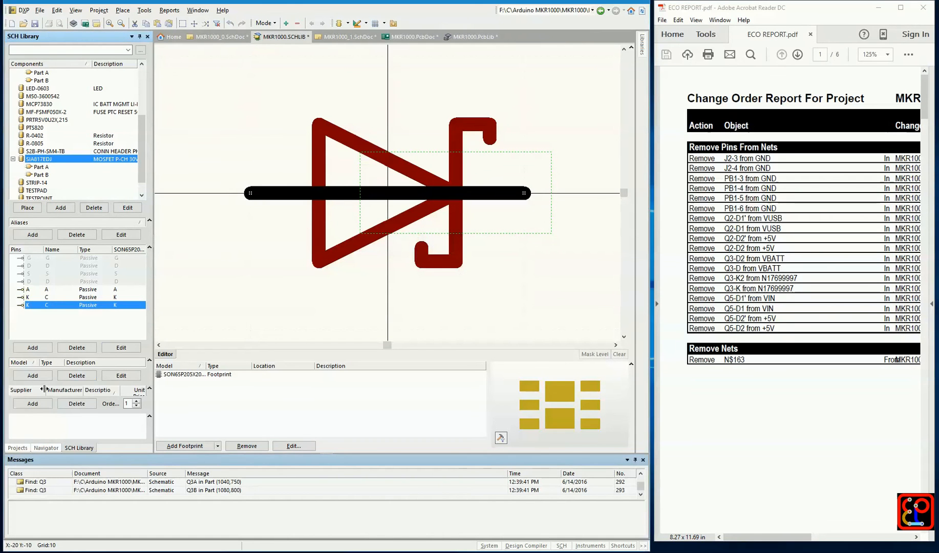
# Check the full name of SIA817EDJ's footprint model and open SON65P205X205X75-8N-MWSD in the MKR1000 PCB library
pyautogui.click(188, 377)
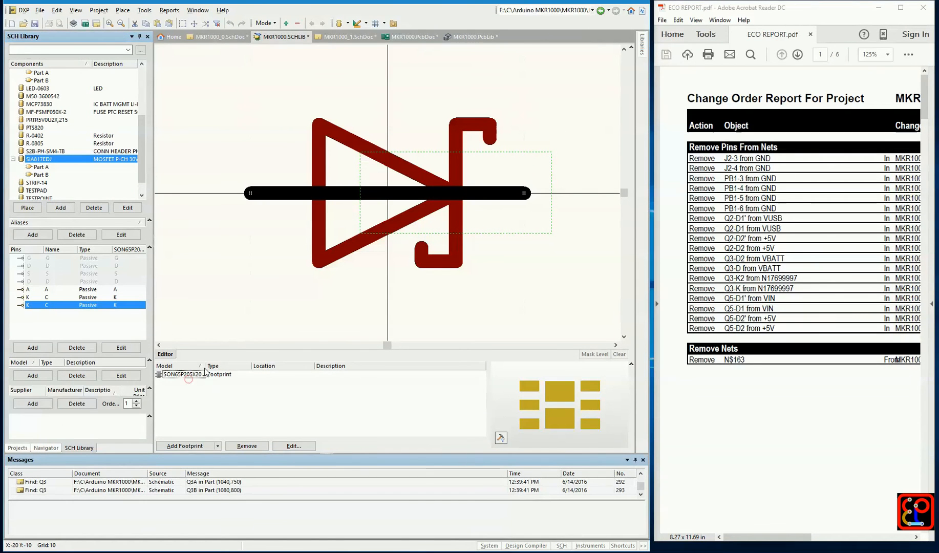
pyautogui.moveTo(209, 366); pyautogui.dragTo(265, 366)
pyautogui.click(233, 375)
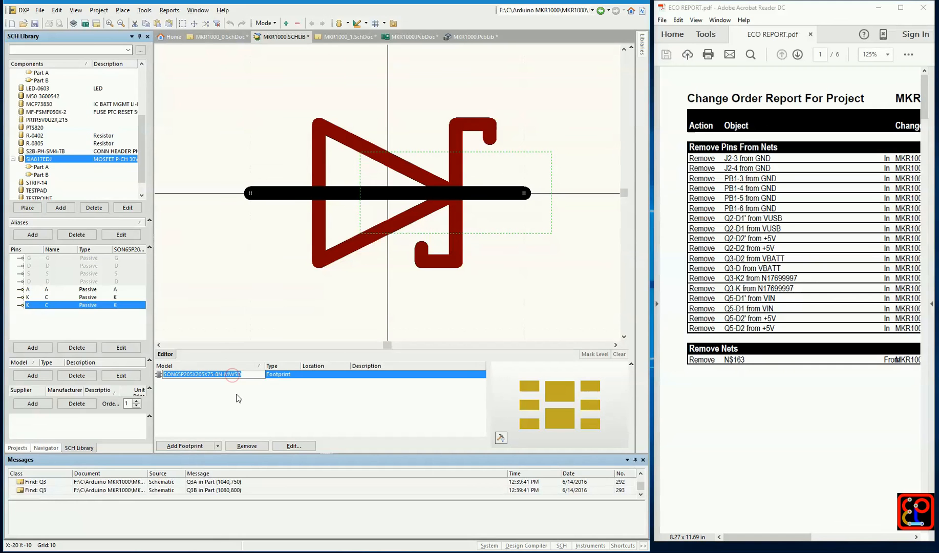
pyautogui.click(18, 448)
pyautogui.click(67, 158)
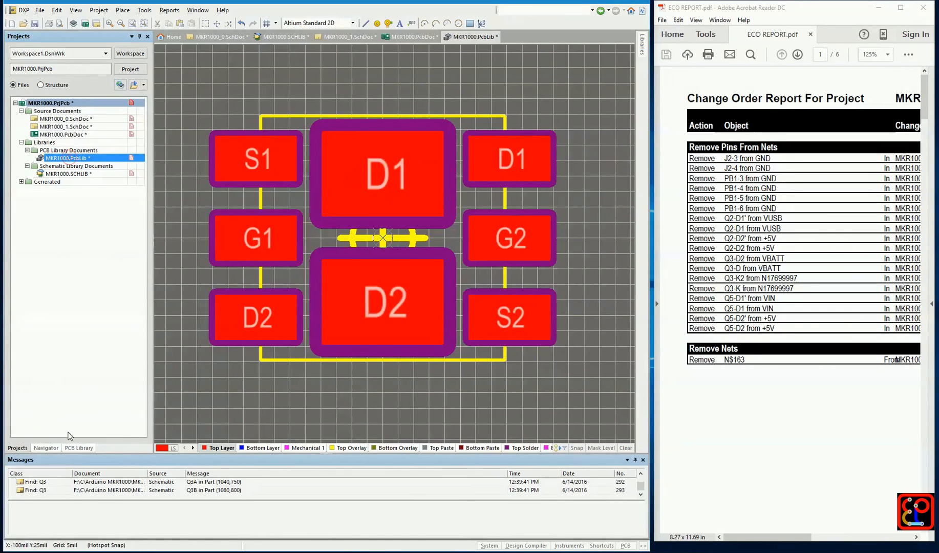
pyautogui.click(79, 448)
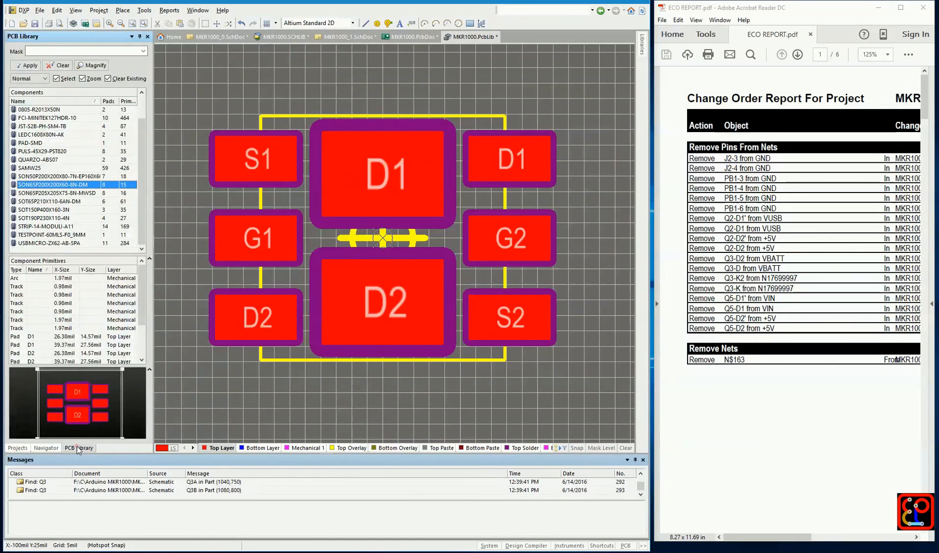
pyautogui.click(84, 193)
# Rename the two large centre pads of the footprint, K2 as K and D2 as D
pyautogui.click(394, 190)
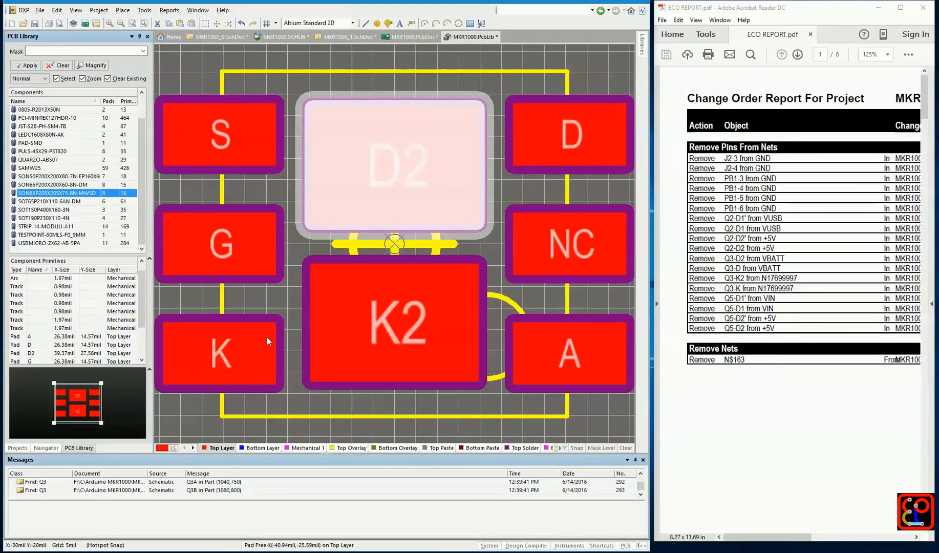
pyautogui.click(344, 329)
pyautogui.doubleClick(344, 335)
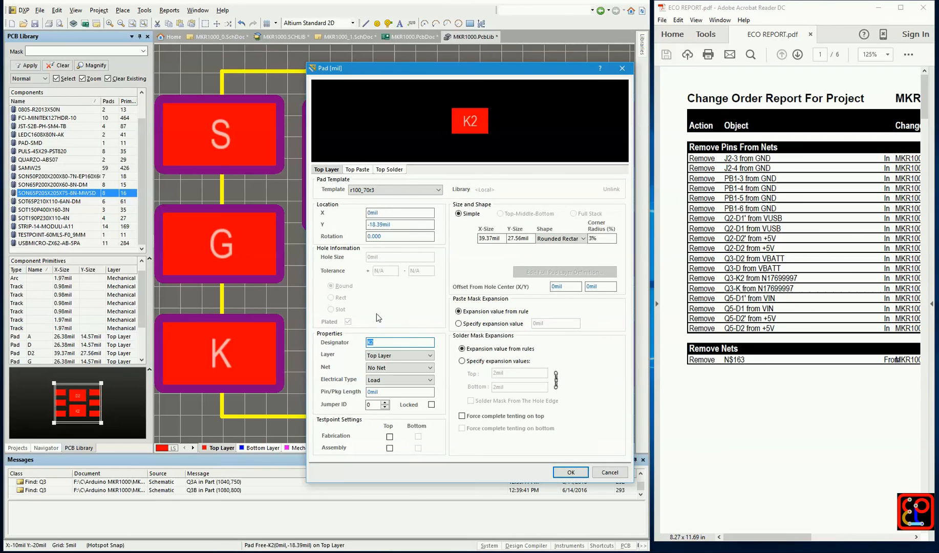
pyautogui.press('BackSpace')
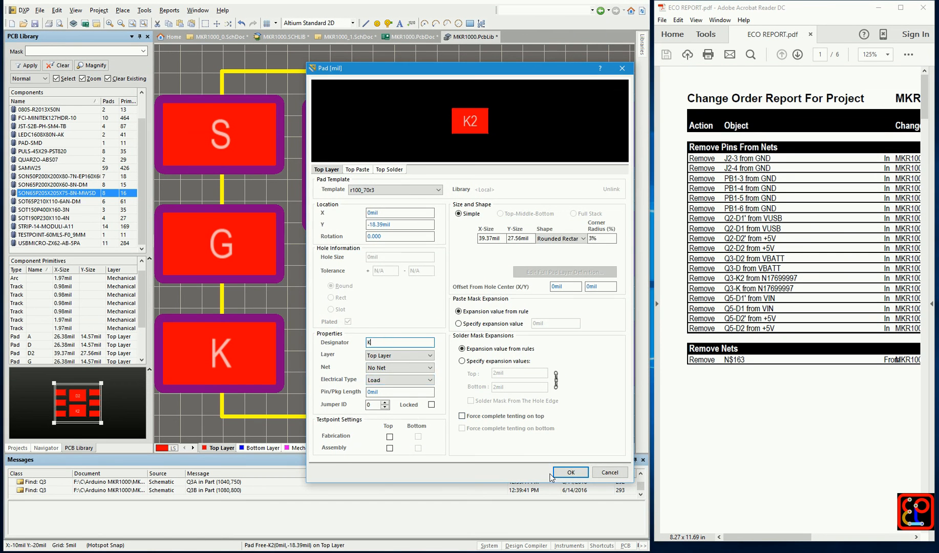
pyautogui.click(569, 472)
pyautogui.doubleClick(442, 210)
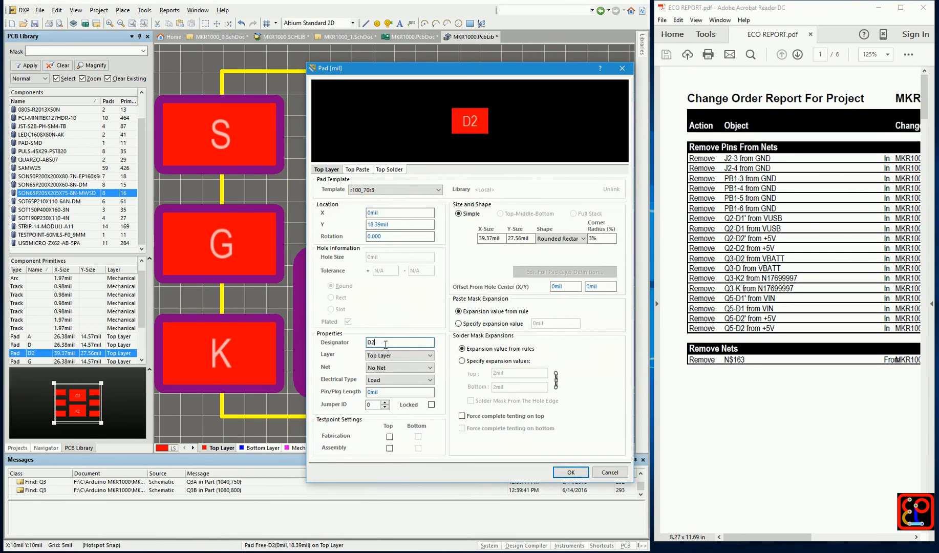
pyautogui.click(571, 472)
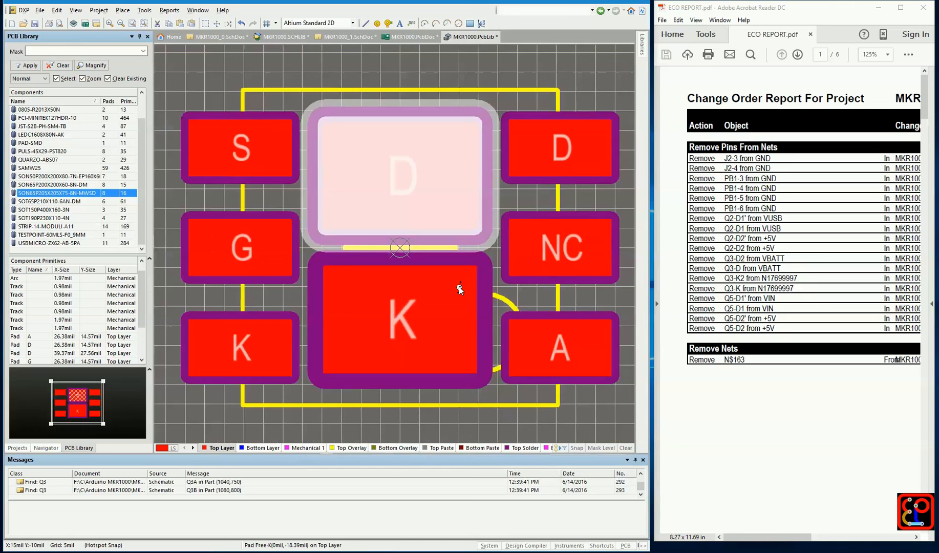
# Update the PCB with the edited SON65P205X205X75-8N-MWSD footprint, including all primitives and pad attributes
pyautogui.keyDown('ctrl'); pyautogui.scroll(-1, 460, 290); pyautogui.keyUp('ctrl')
pyautogui.rightClick(78, 197)
pyautogui.click(130, 320)
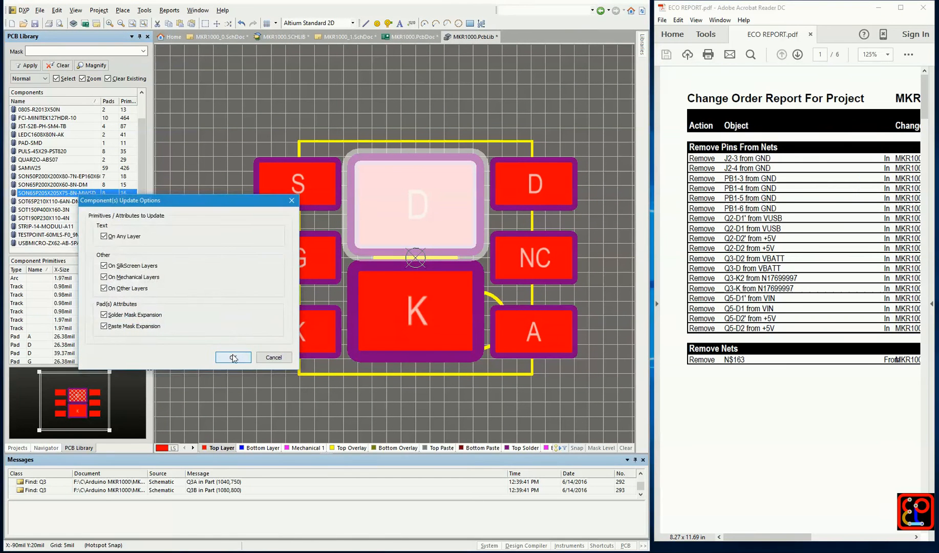
pyautogui.click(233, 358)
pyautogui.click(469, 291)
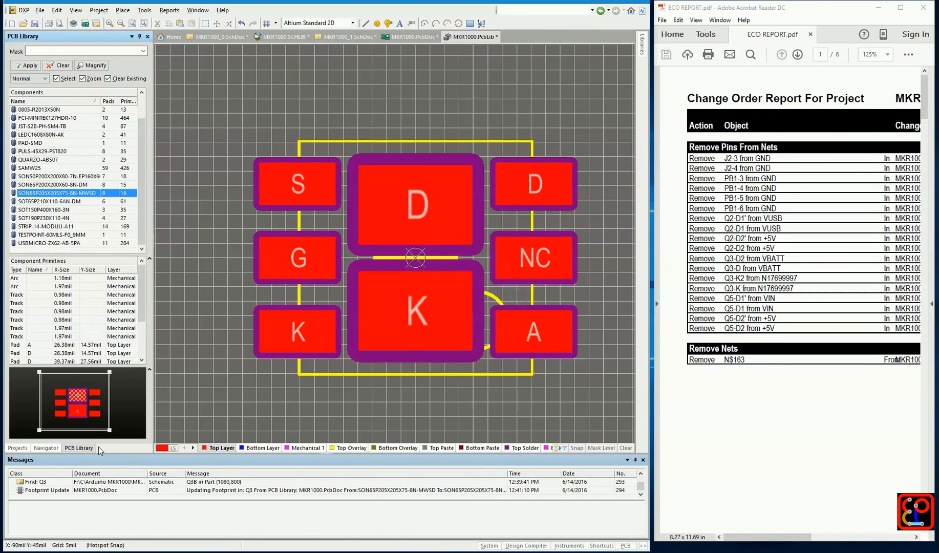
# Save all open documents of the MKR1000 project
pyautogui.click(18, 448)
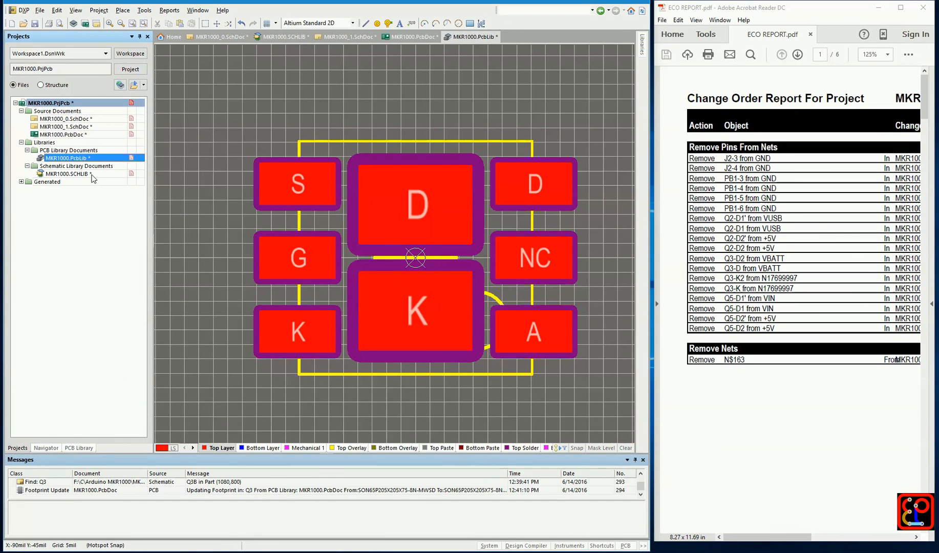
pyautogui.click(40, 12)
pyautogui.click(61, 134)
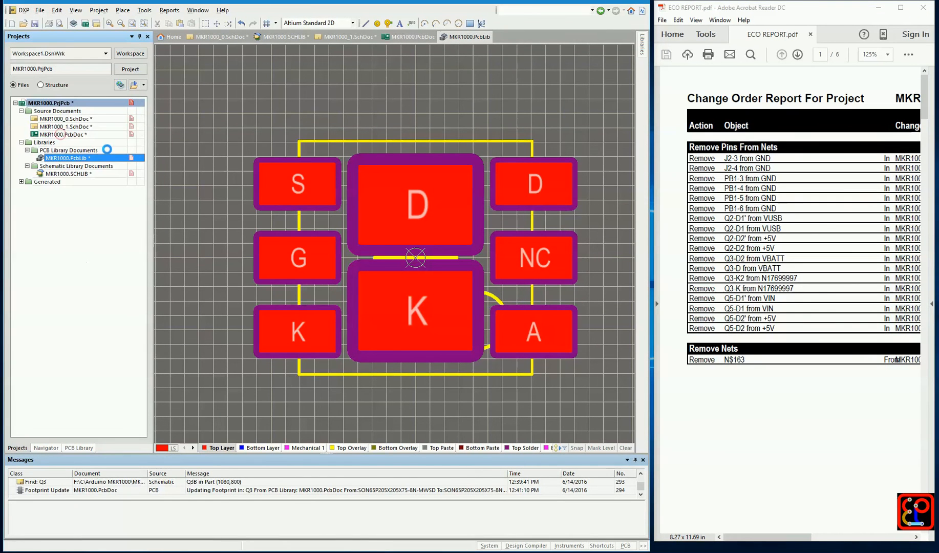
# In MKR1000_1.SchDoc, find parts similar to Q3 across the project's open documents and review them in the SCH Inspector
pyautogui.doubleClick(89, 120)
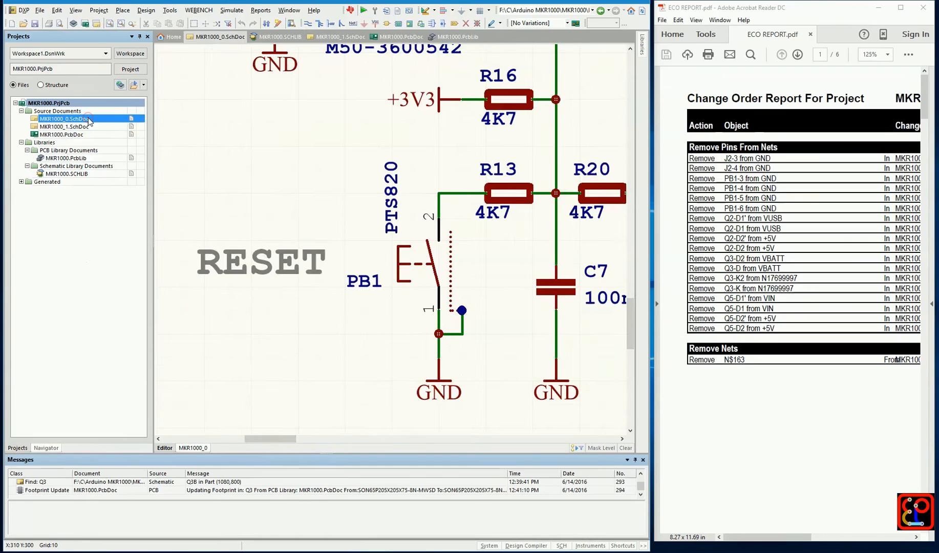
pyautogui.doubleClick(64, 126)
pyautogui.click(419, 244)
pyautogui.rightClick(419, 244)
pyautogui.click(451, 251)
pyautogui.click(633, 111)
pyautogui.click(634, 112)
pyautogui.click(600, 439)
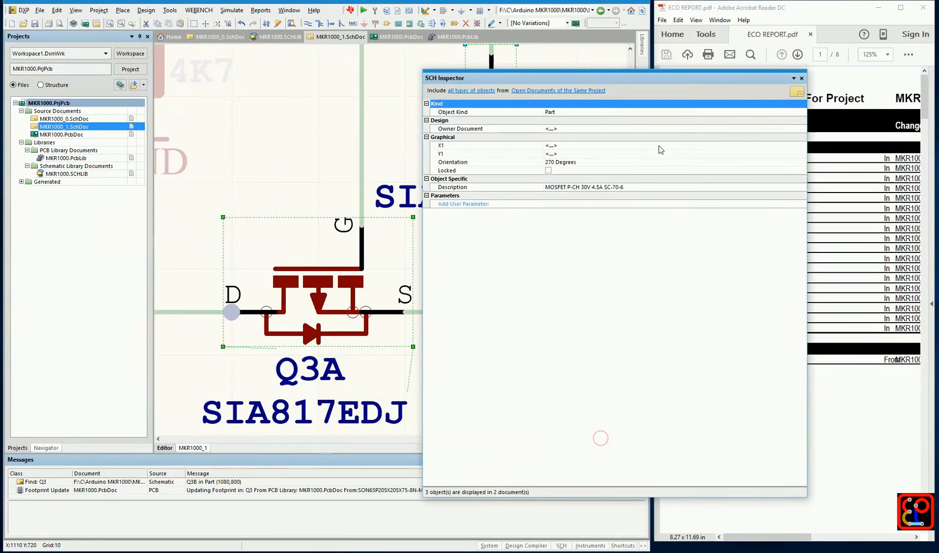
pyautogui.click(801, 79)
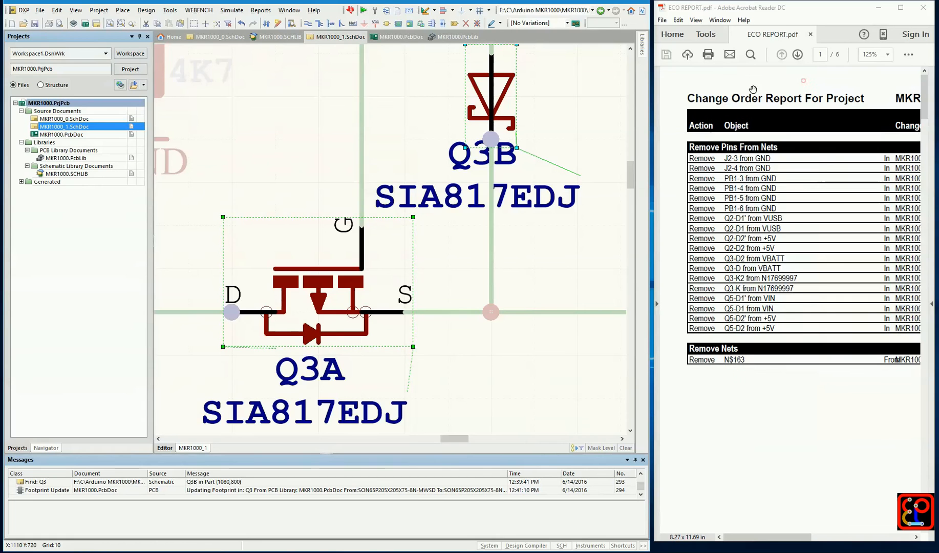
# Open the properties of Q3 in MKR1000.PcbDoc and add its designator as a new heading in the Notepad notes
pyautogui.doubleClick(72, 135)
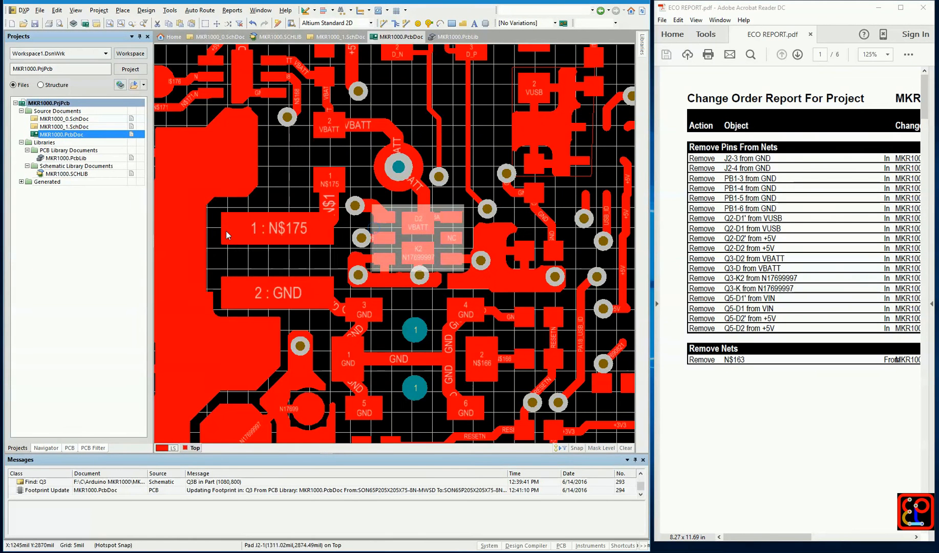
pyautogui.doubleClick(442, 227)
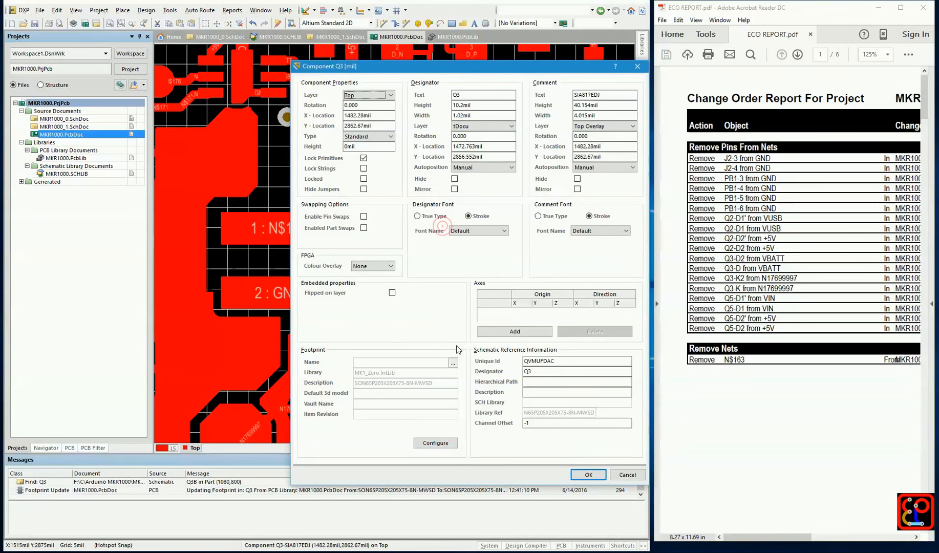
pyautogui.hotkey('alt', 'Tab')
pyautogui.doubleClick(456, 96)
pyautogui.click(726, 137)
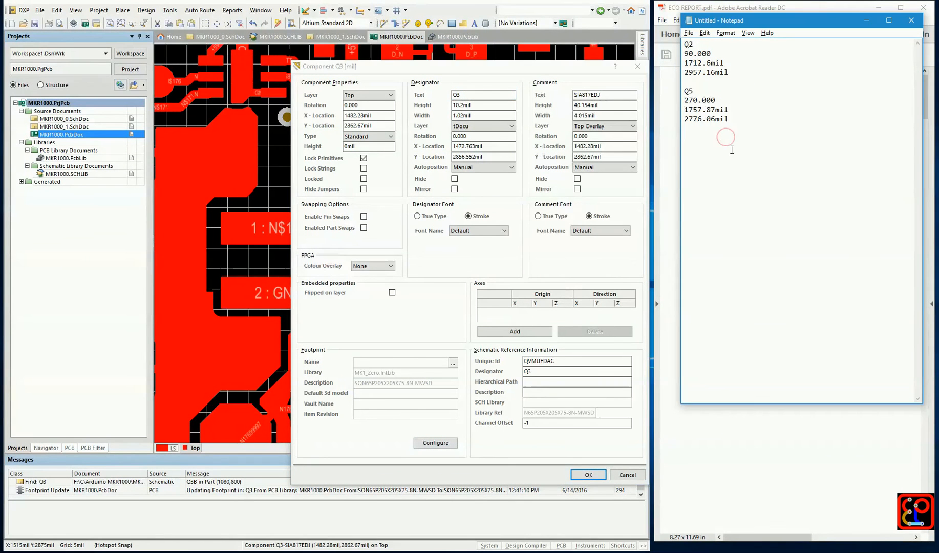
# Copy Q3's rotation 0.000, X location 1482.28mil and Y location 2862.67mil into the Notepad notes under its heading
pyautogui.doubleClick(359, 107)
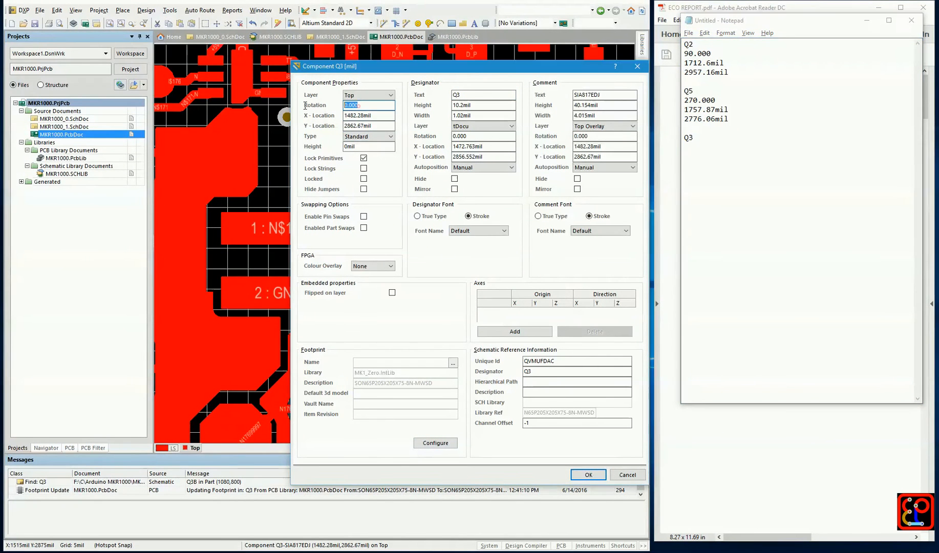
pyautogui.click(725, 160)
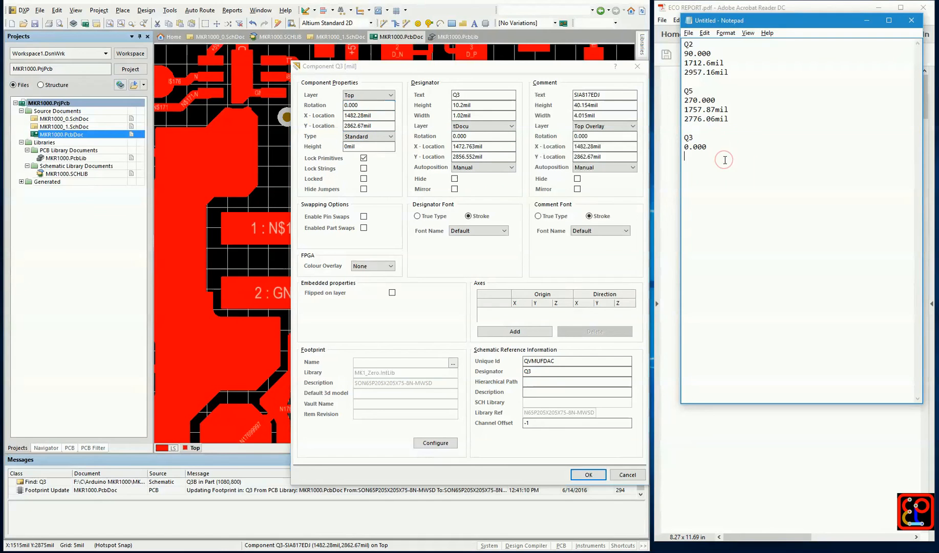
pyautogui.doubleClick(381, 115)
pyautogui.click(703, 178)
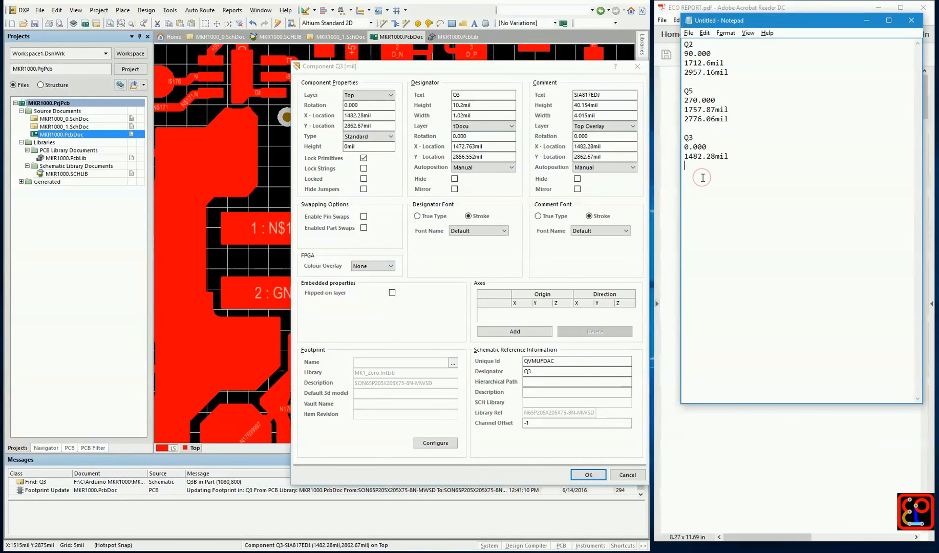
pyautogui.doubleClick(380, 125)
pyautogui.click(719, 178)
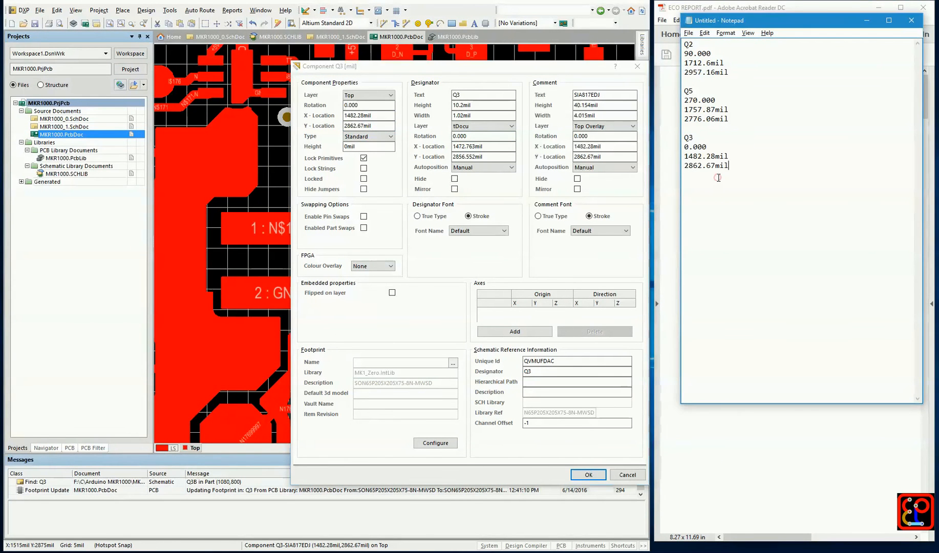
# Delete the Q3 footprint from the board and save all project documents
pyautogui.click(586, 475)
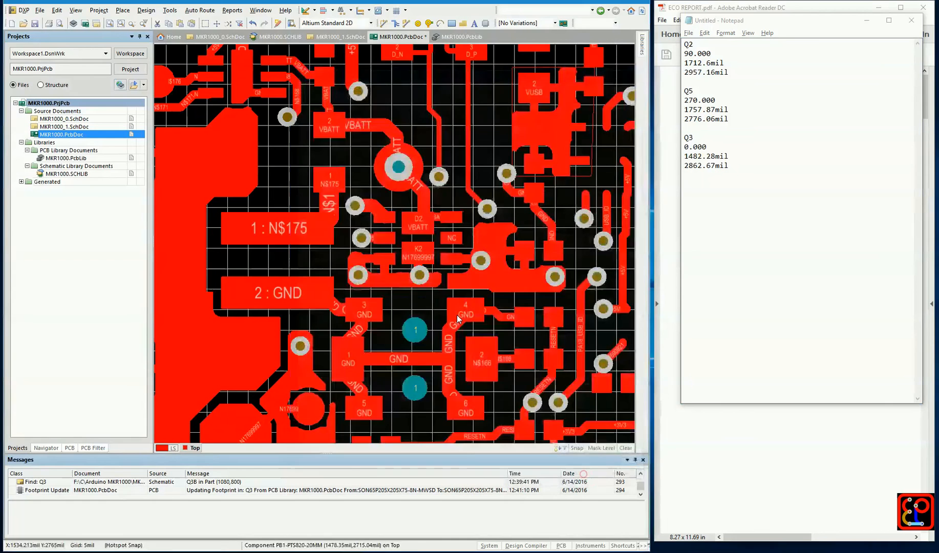
pyautogui.press('Delete')
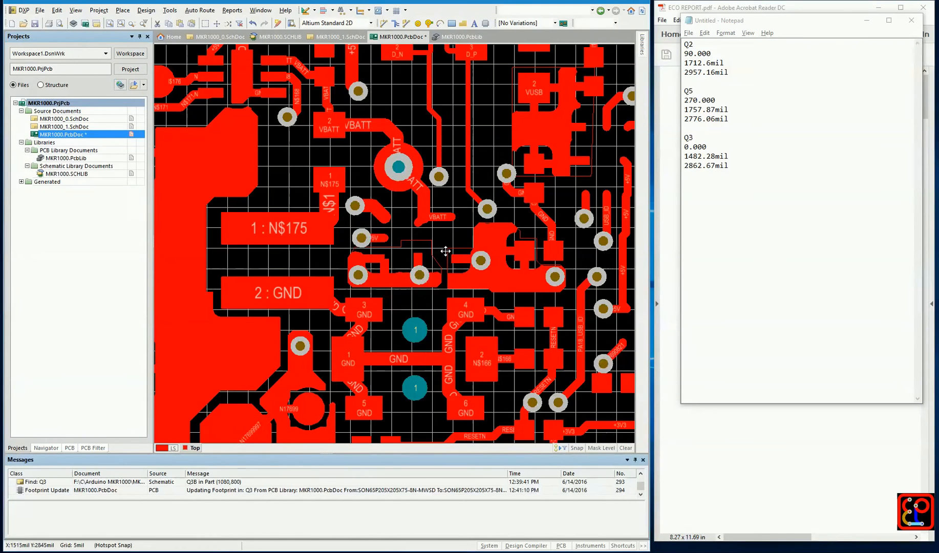
pyautogui.click(39, 10)
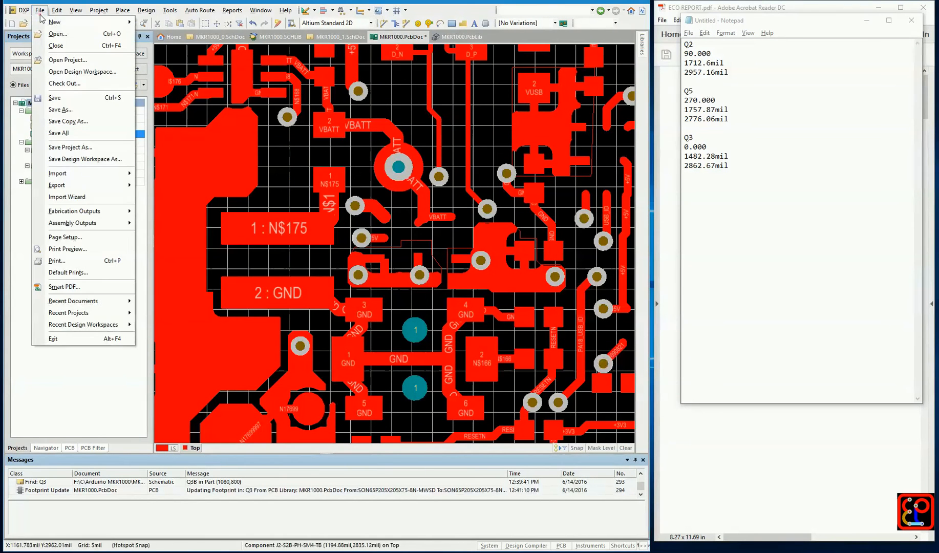
pyautogui.click(64, 133)
# Generate the engineering change order from MKR1000_0.SchDoc to the PCB, continuing past net matching, and examine its Remove Nets entry
pyautogui.doubleClick(64, 118)
pyautogui.click(164, 12)
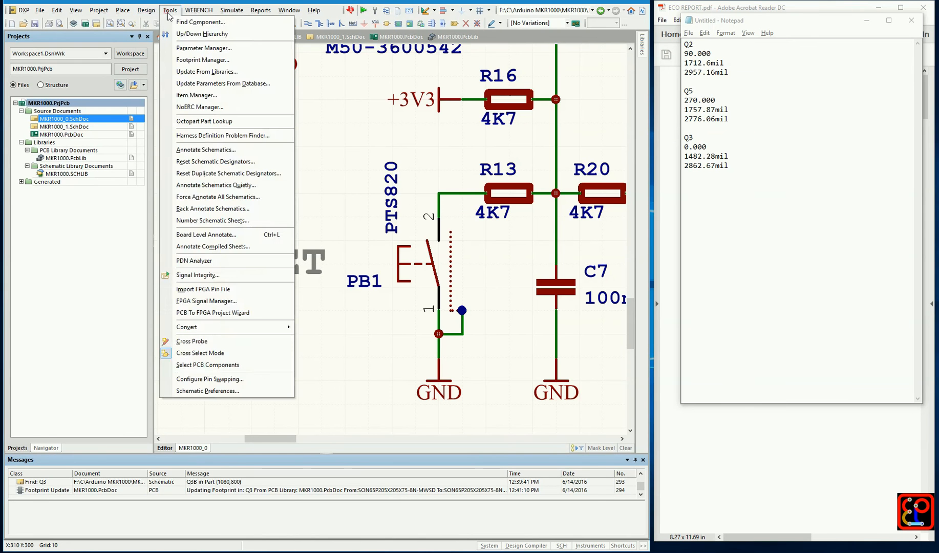
pyautogui.click(164, 22)
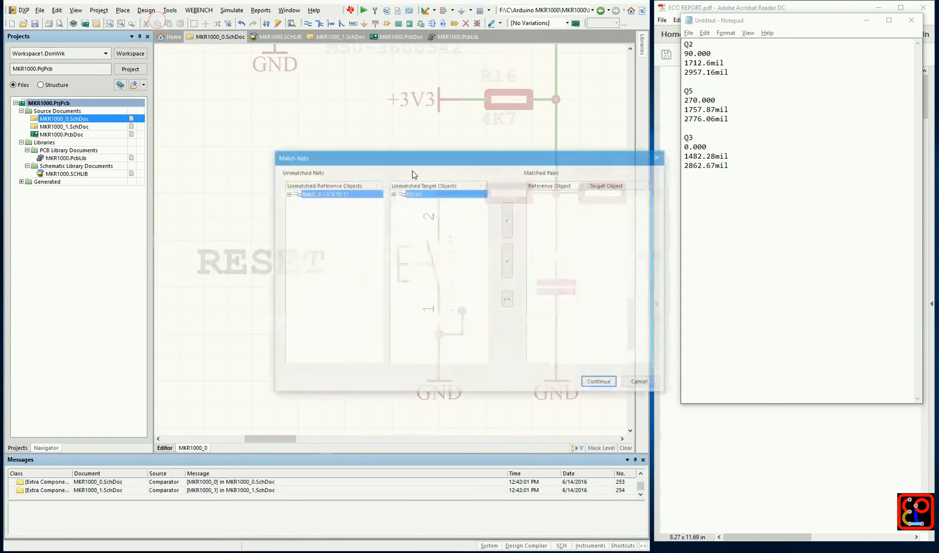
pyautogui.click(601, 383)
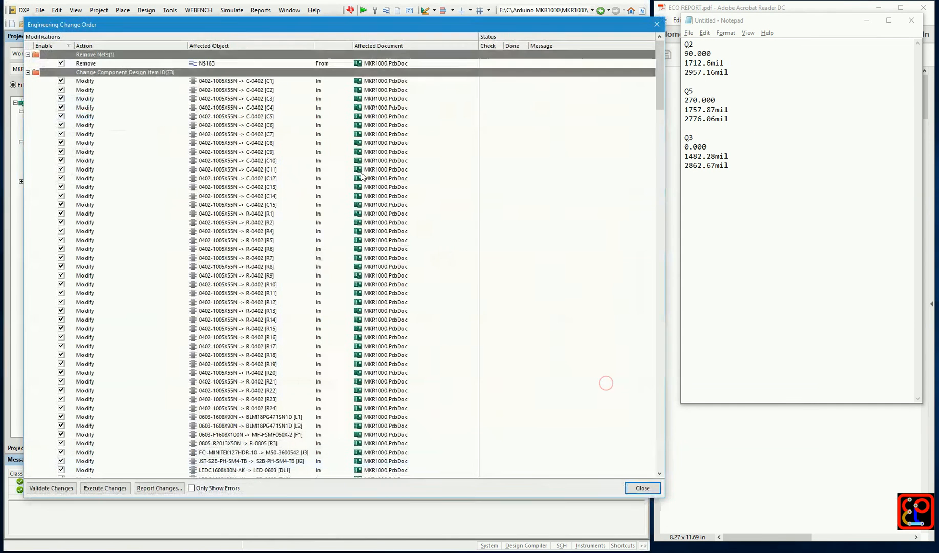
pyautogui.click(222, 64)
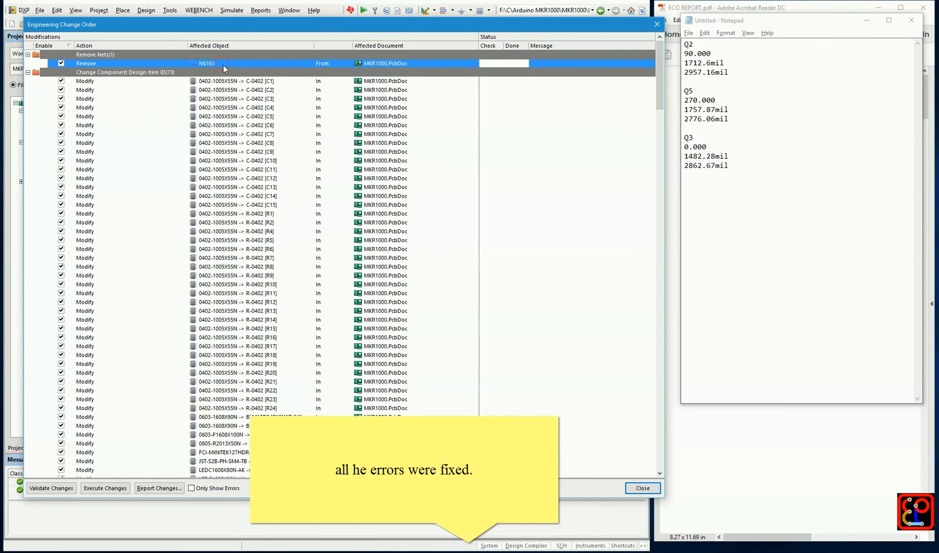